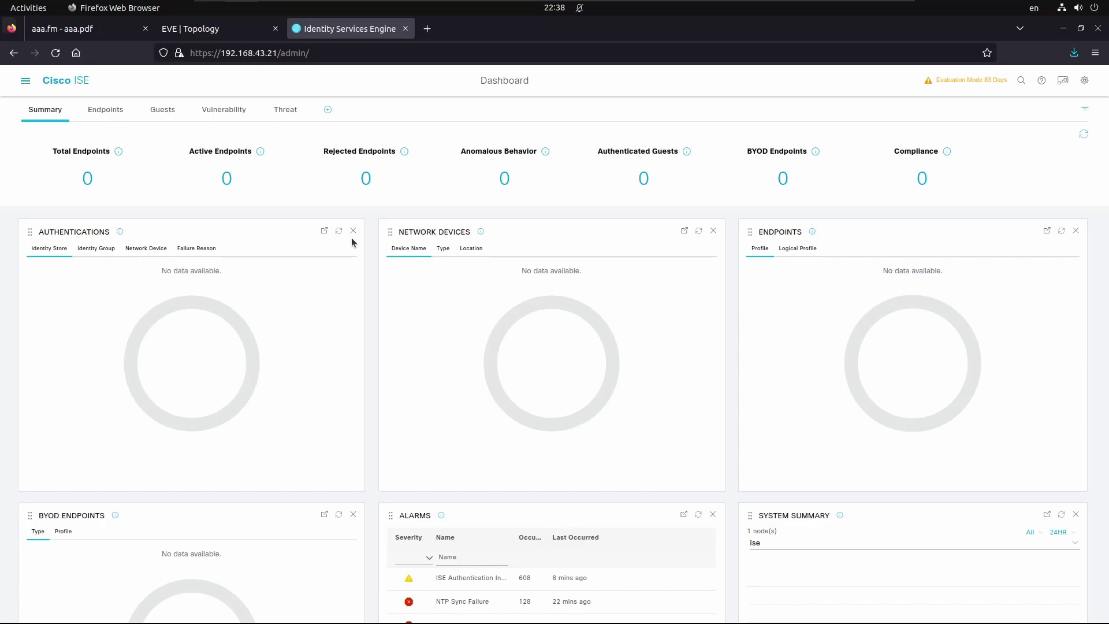
Leave the Cisco ISE dashboard for the aaa.pdf Summary of AAA Support table
click(107, 29)
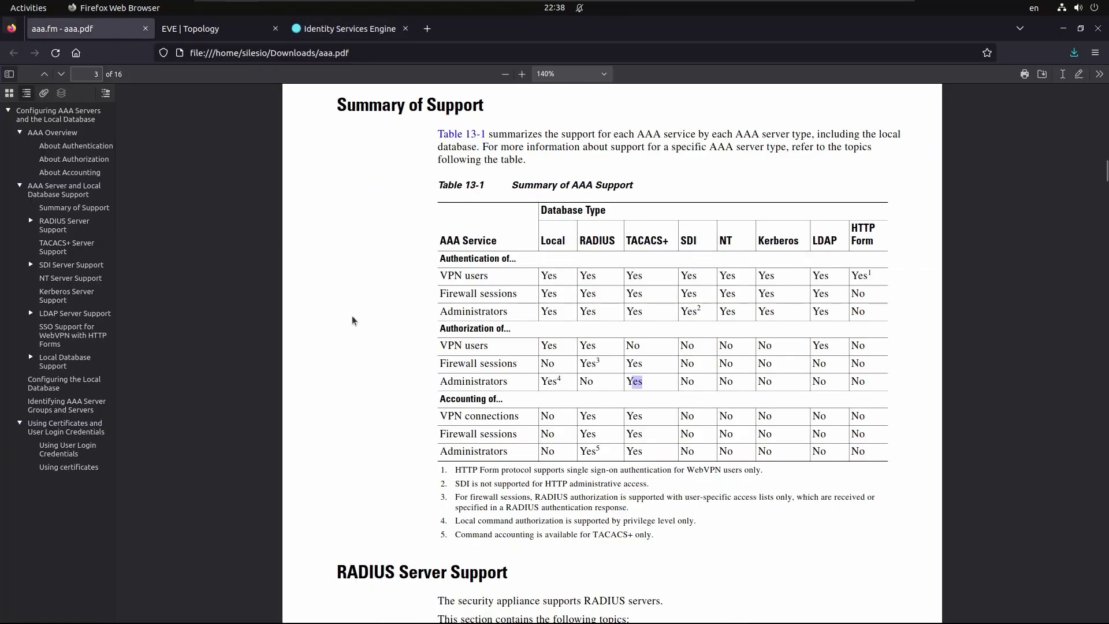
Clear the TACACS+ mark, then select the RADIUS heading and its administrator-authorization No
click(518, 358)
drag(580, 241, 615, 241)
drag(579, 380, 596, 381)
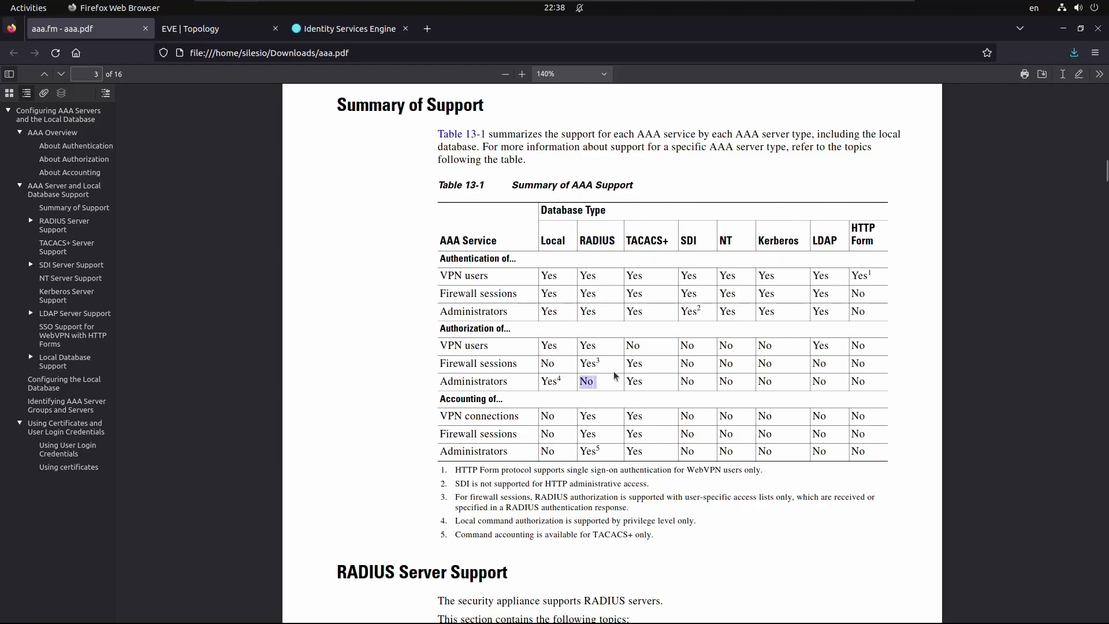
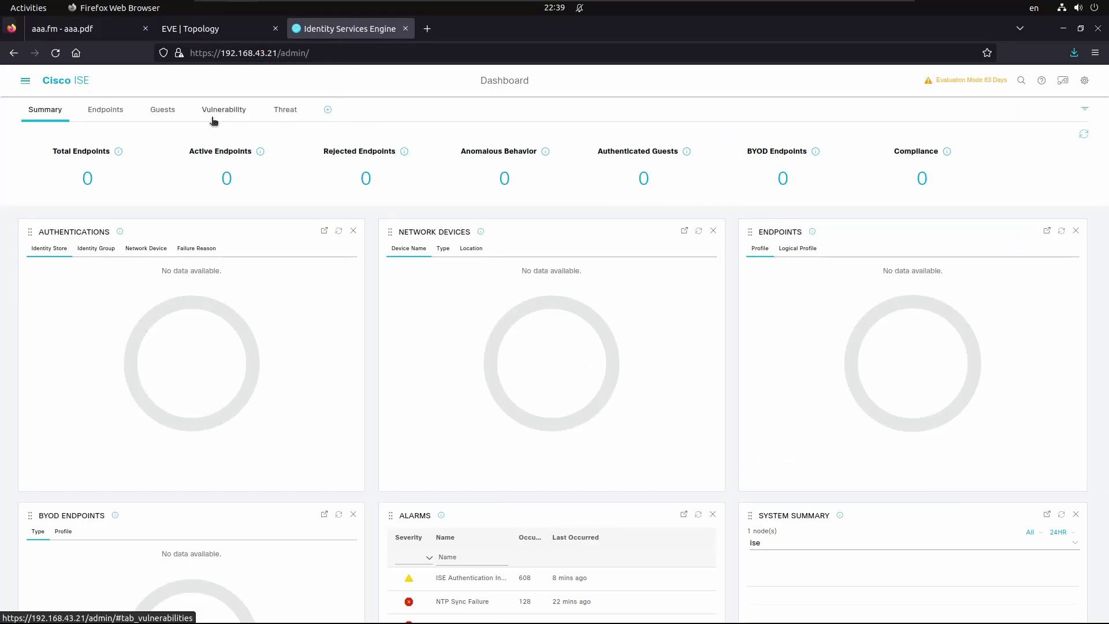
Start a new device entry from Administration > Network Devices
click(26, 82)
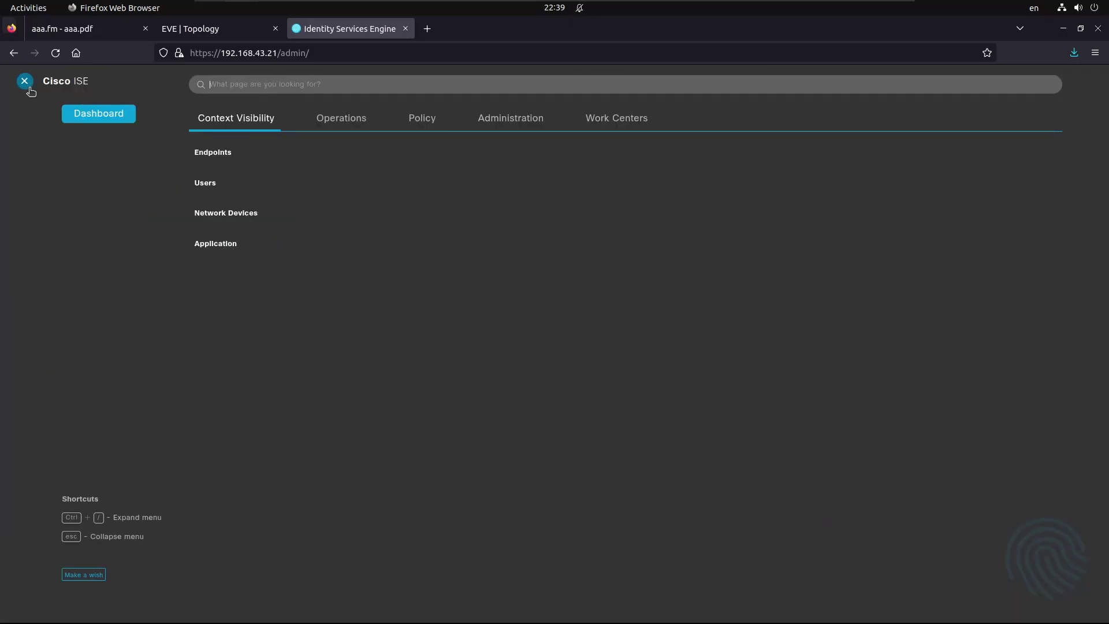
click(511, 121)
click(498, 171)
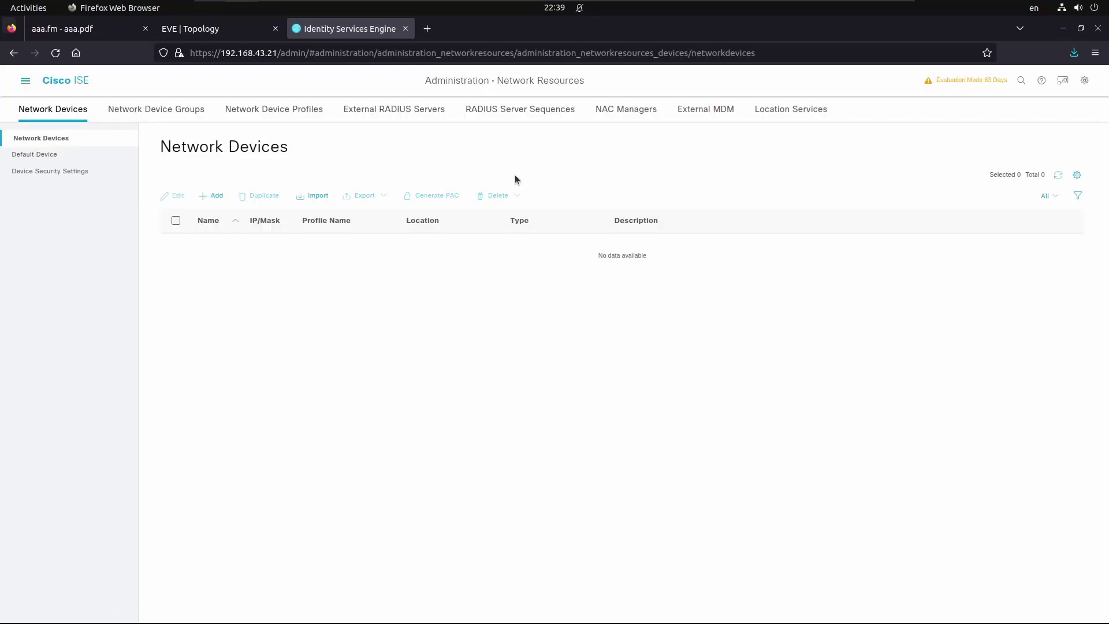
click(214, 196)
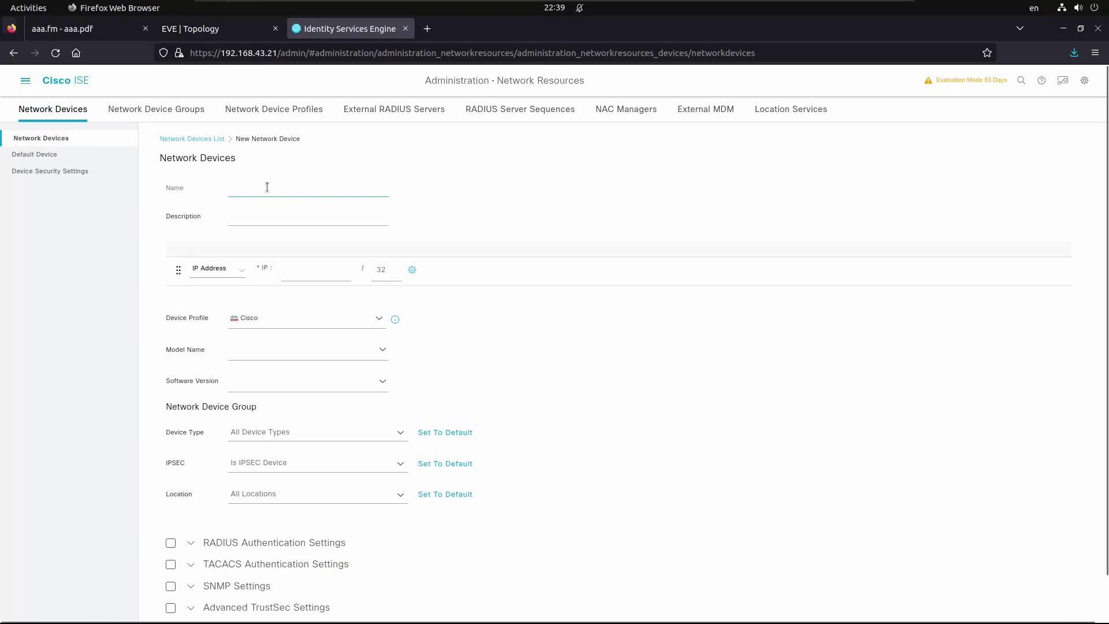
Name the device ASAv with IP address 192.168.43.15, checking the network topology
text(ASAv)
click(325, 273)
text(192.168.)
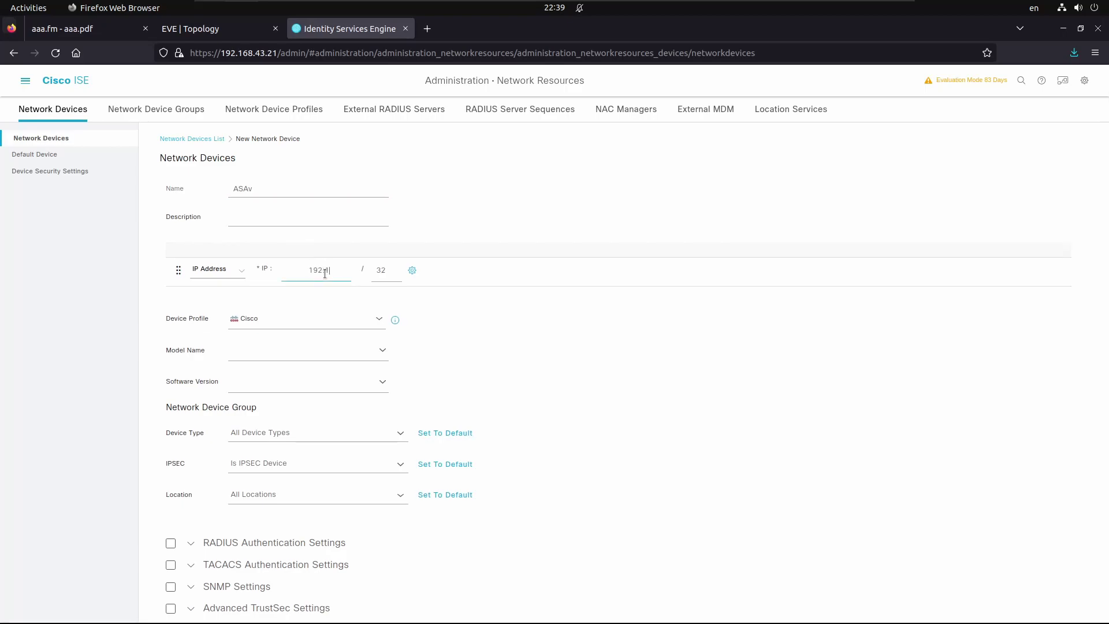
text(43.15)
click(230, 36)
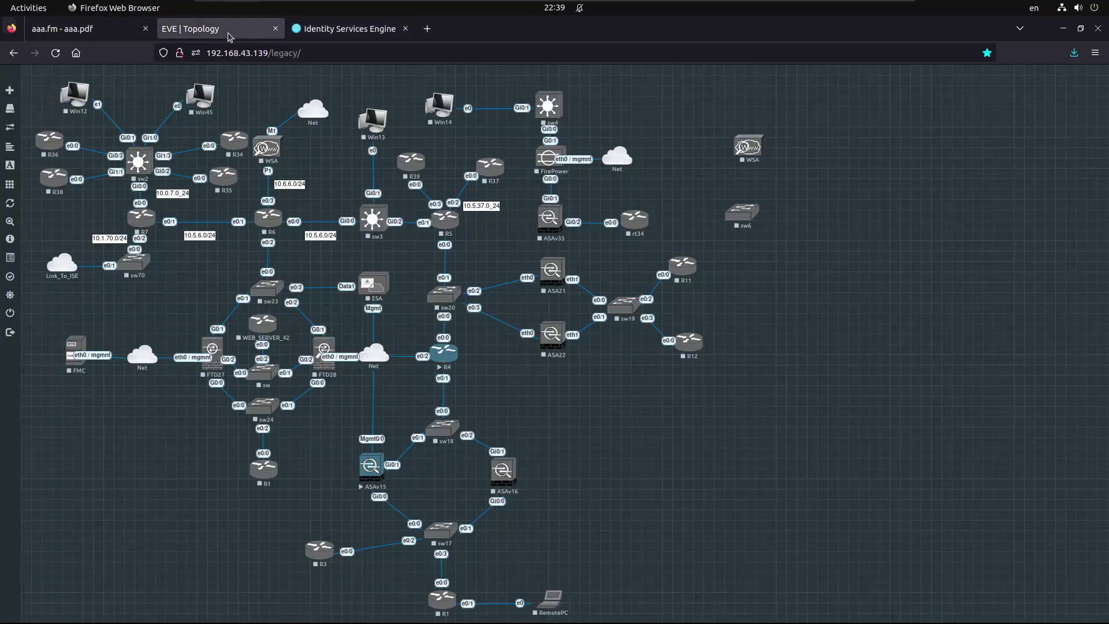
click(356, 36)
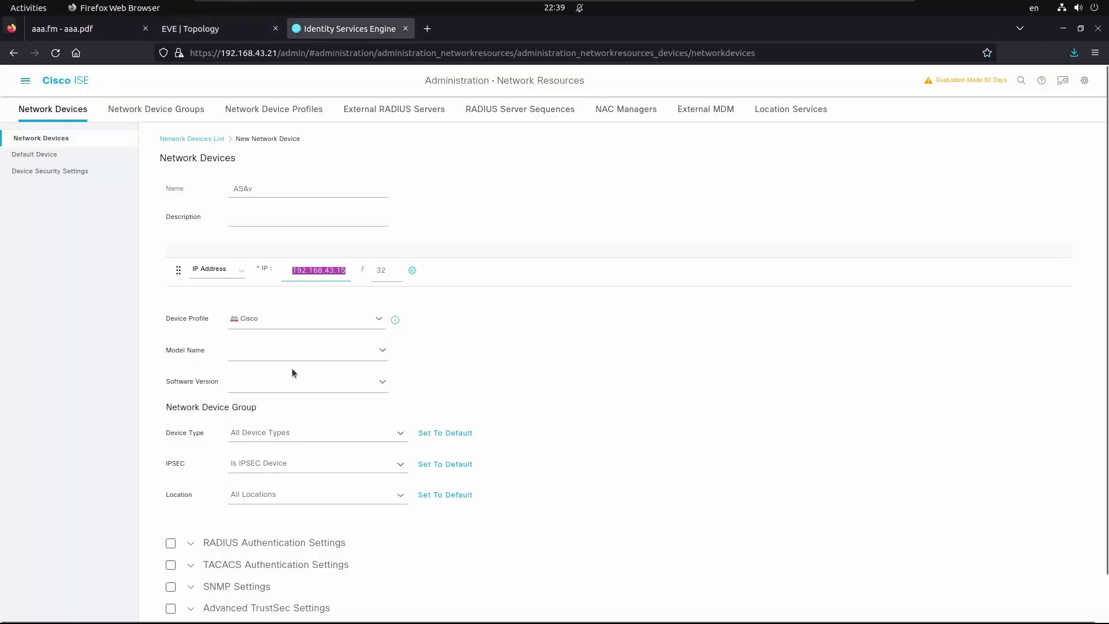
scroll(329, 393, down, 1)
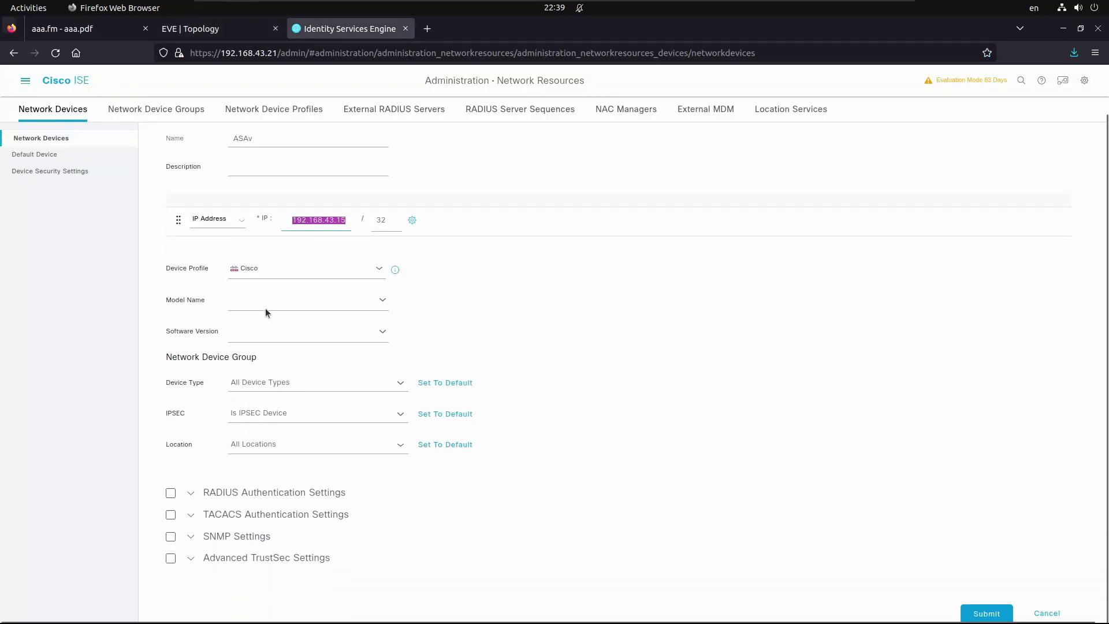
Enable TACACS authentication settings, enter the shared secret, and reveal it to verify
scroll(143, 537, up, 1)
scroll(165, 537, down, 1)
click(171, 516)
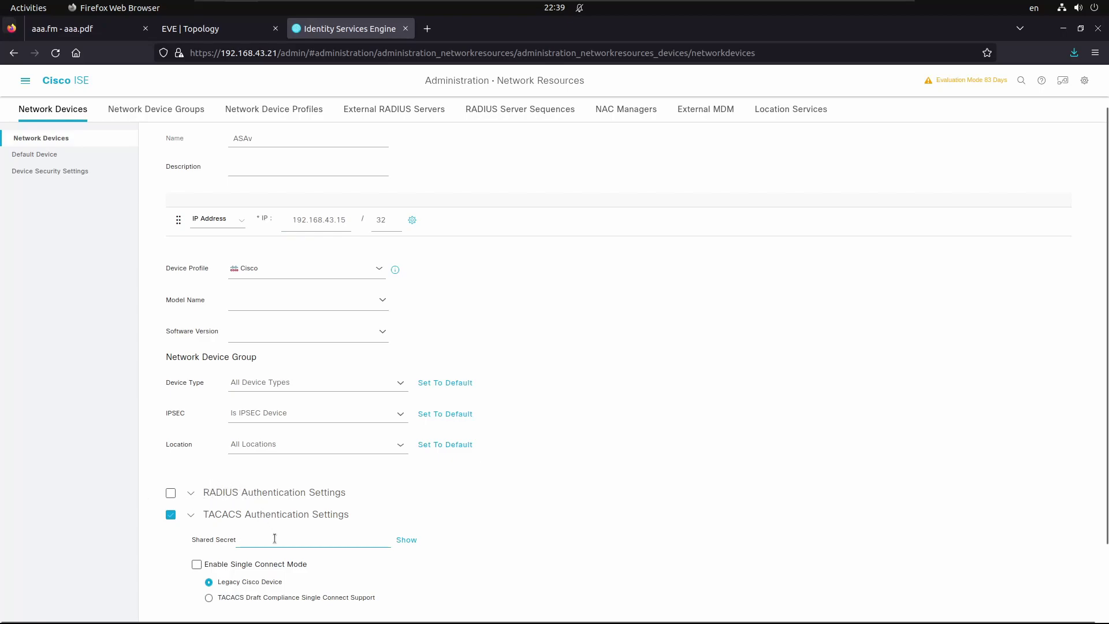
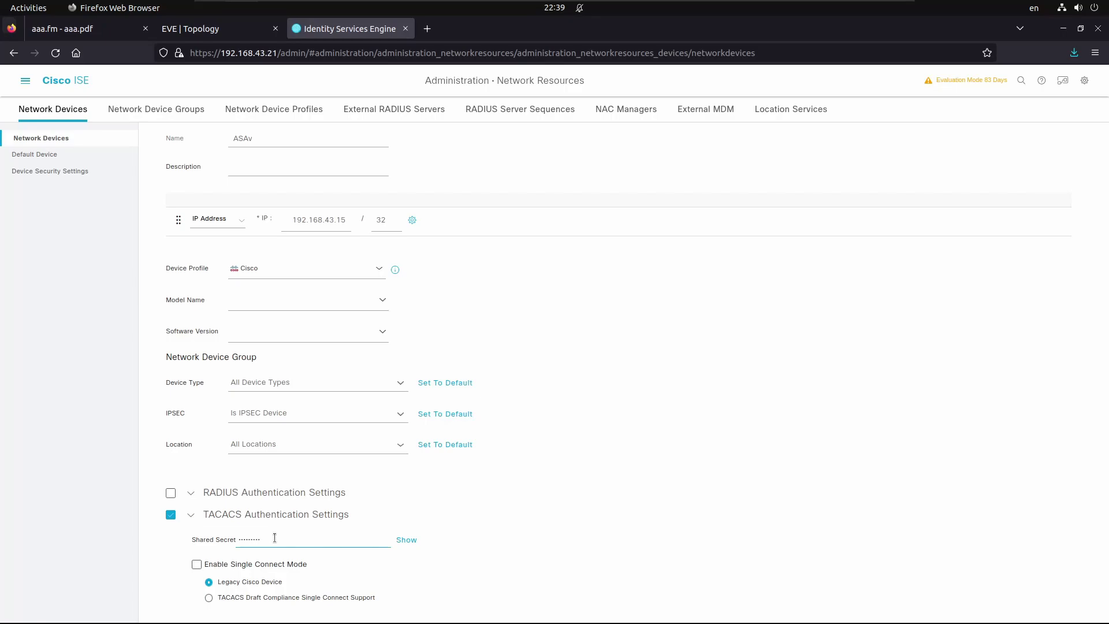
click(406, 540)
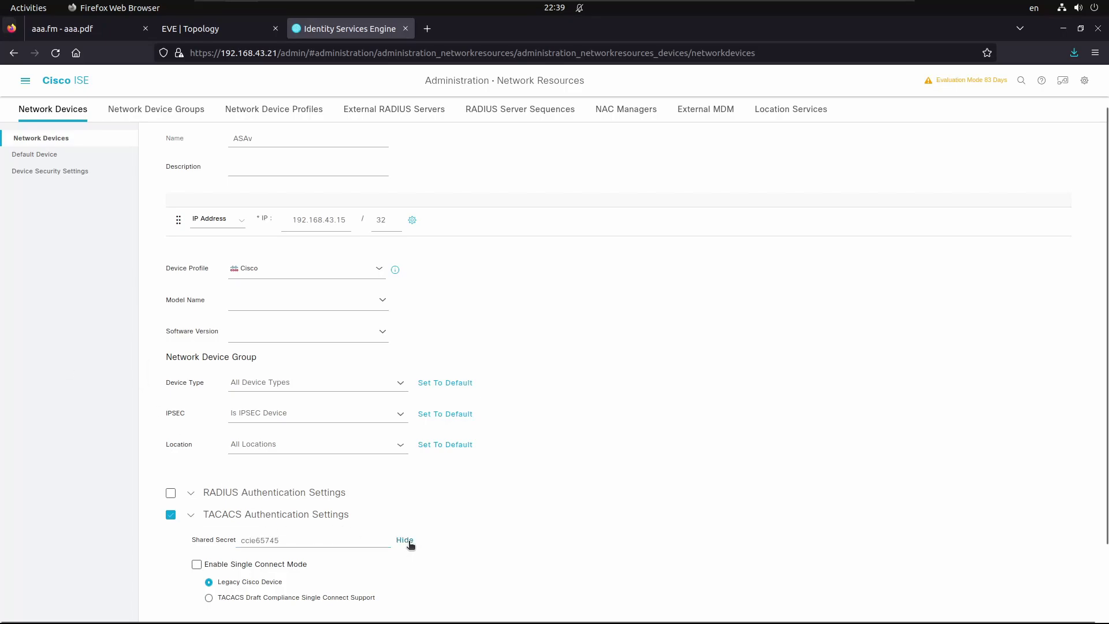
Submit the ASAv network device and go back to the previous page
scroll(402, 548, down, 3)
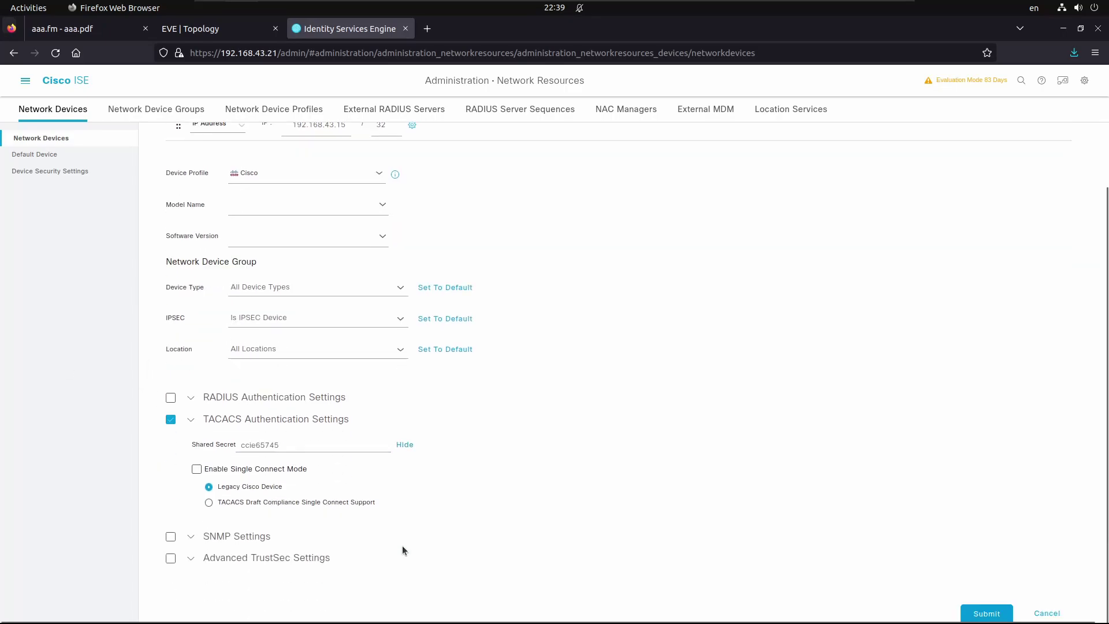
scroll(405, 548, up, 5)
scroll(417, 537, down, 5)
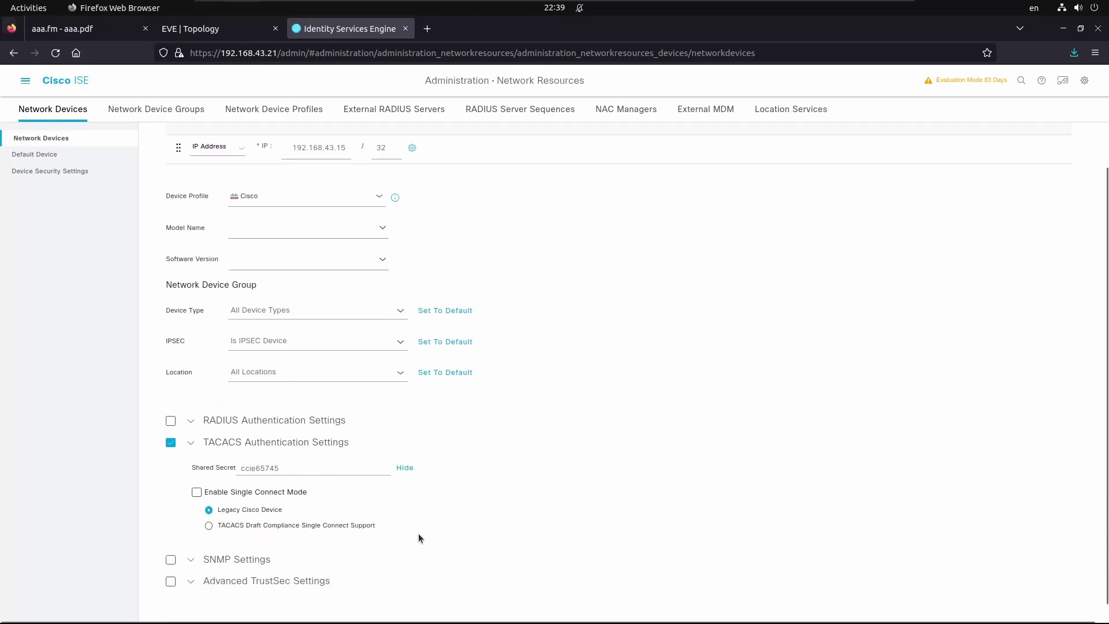
click(987, 613)
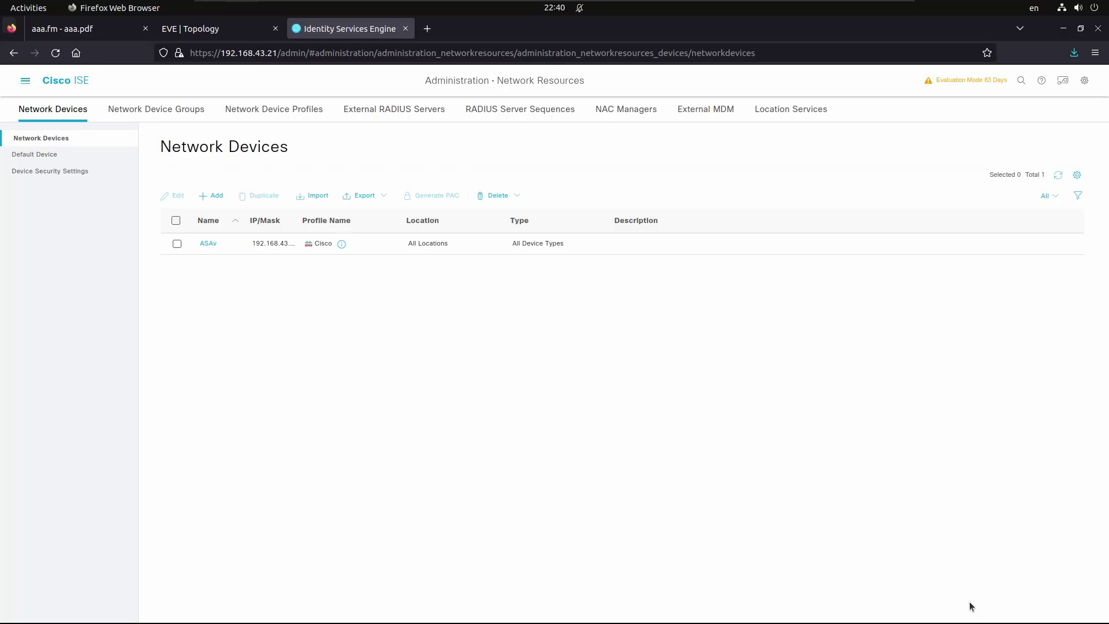
key(alt+Left)
Add the FW_ADMINS group under Identity Management > User Identity Groups
click(22, 82)
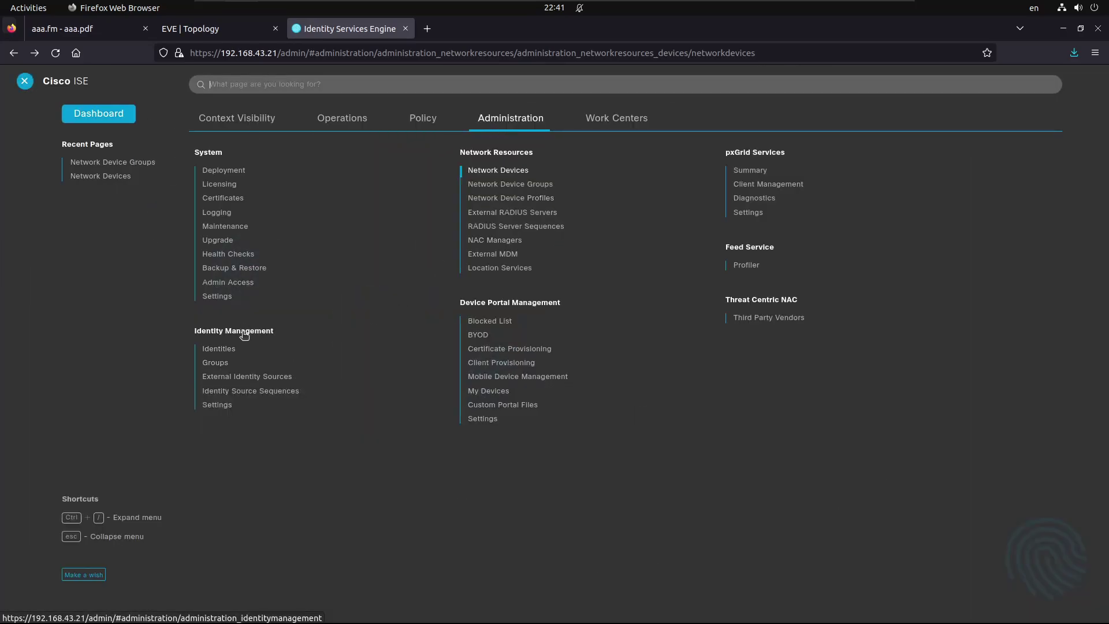
click(216, 363)
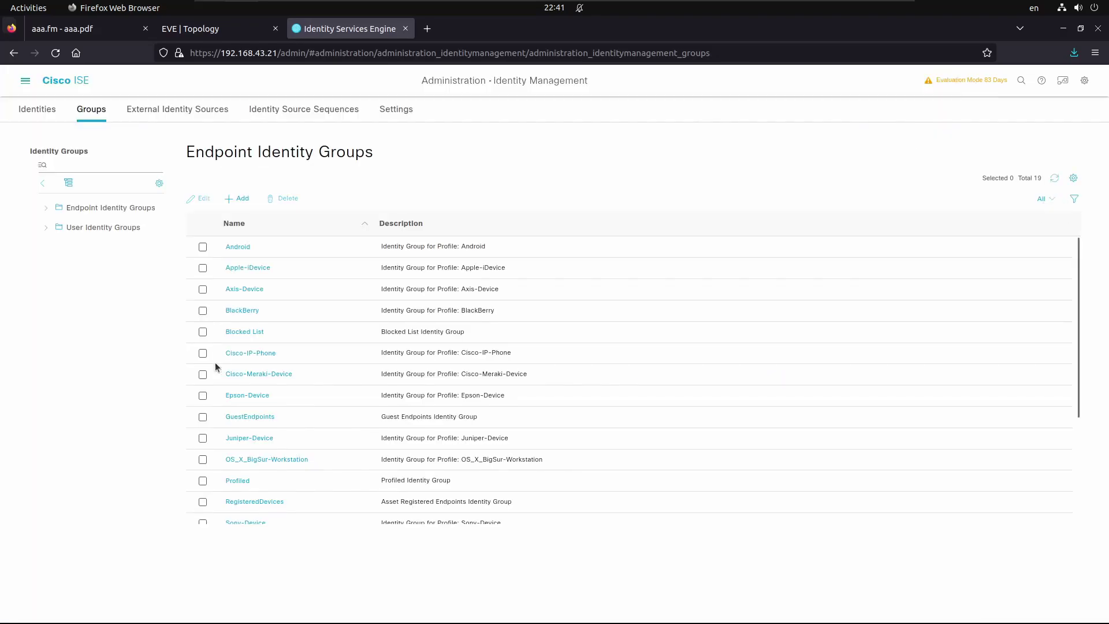
click(124, 229)
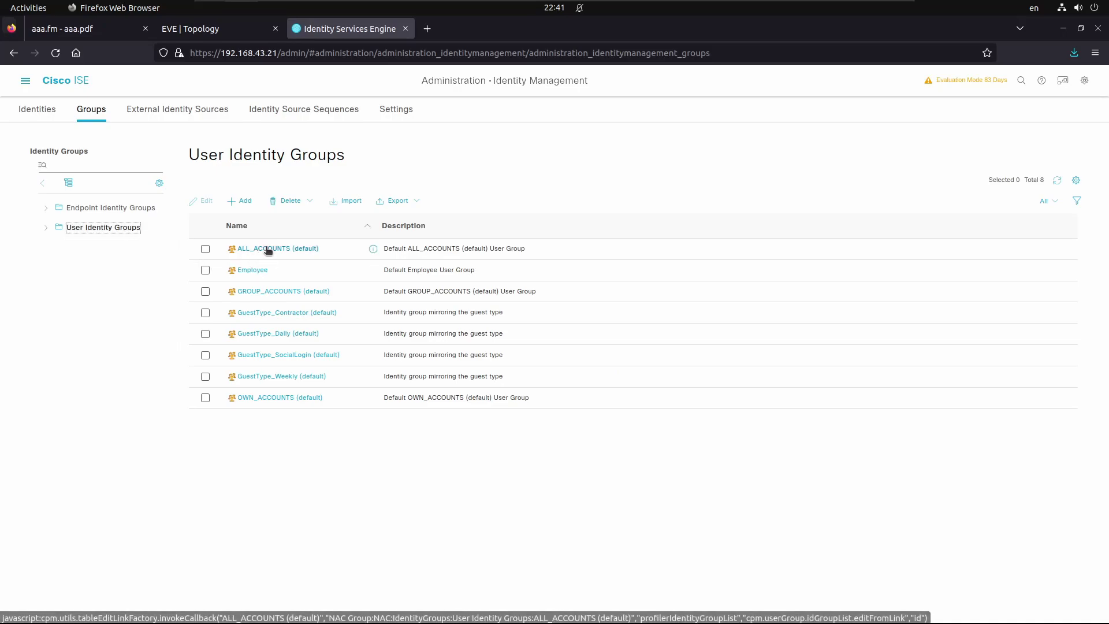
click(242, 201)
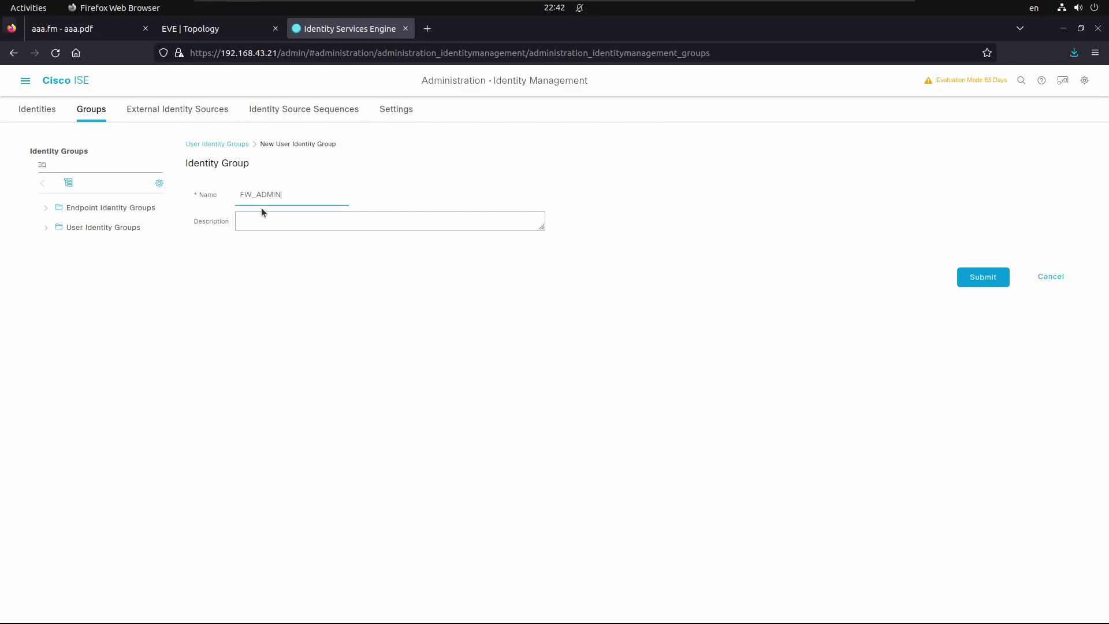
click(983, 277)
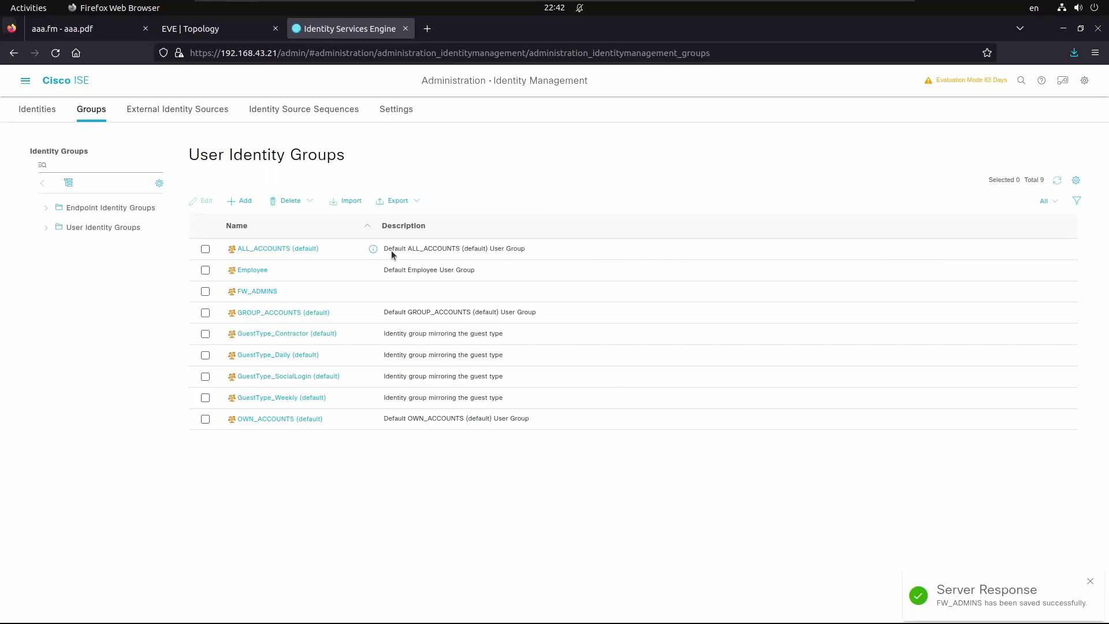
Add and save the FW_OPERATORS user identity group
click(238, 200)
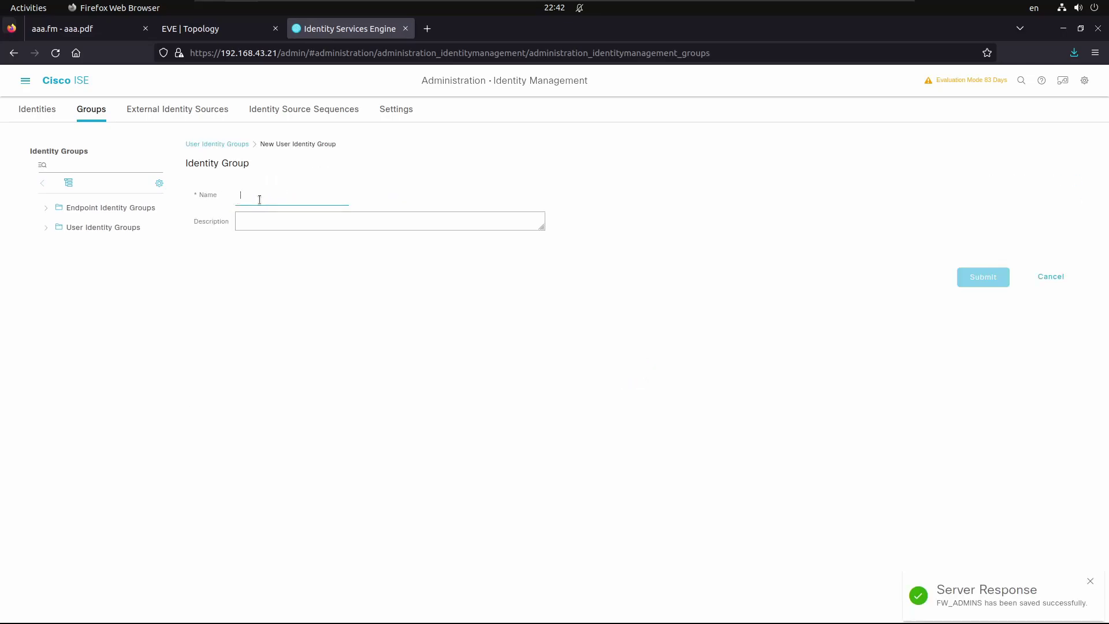
text(FW_OPE)
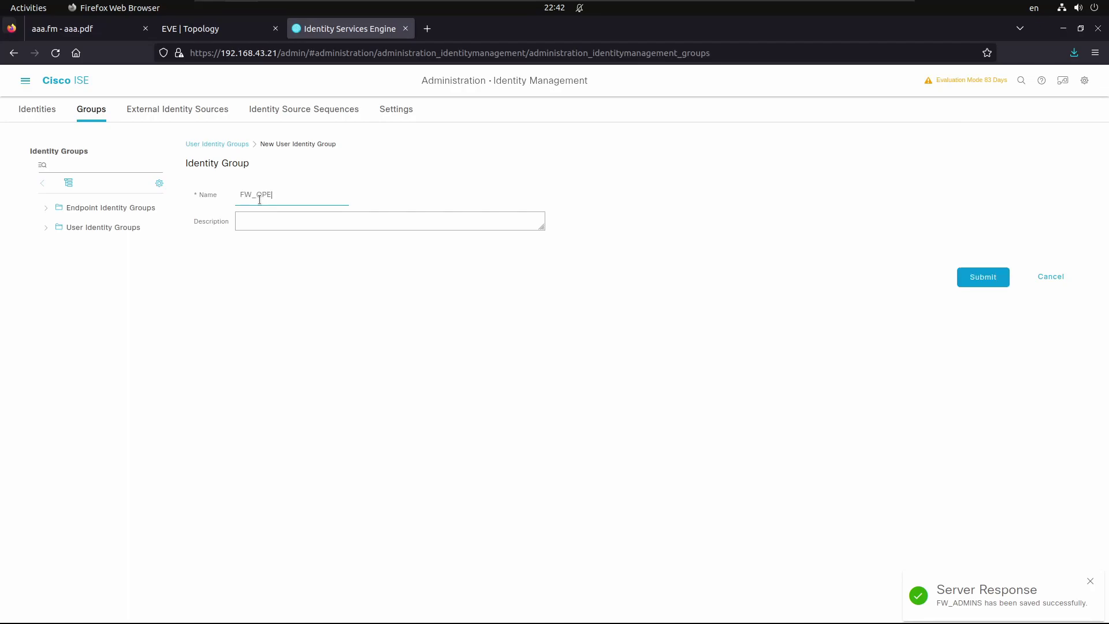
text(RATORS)
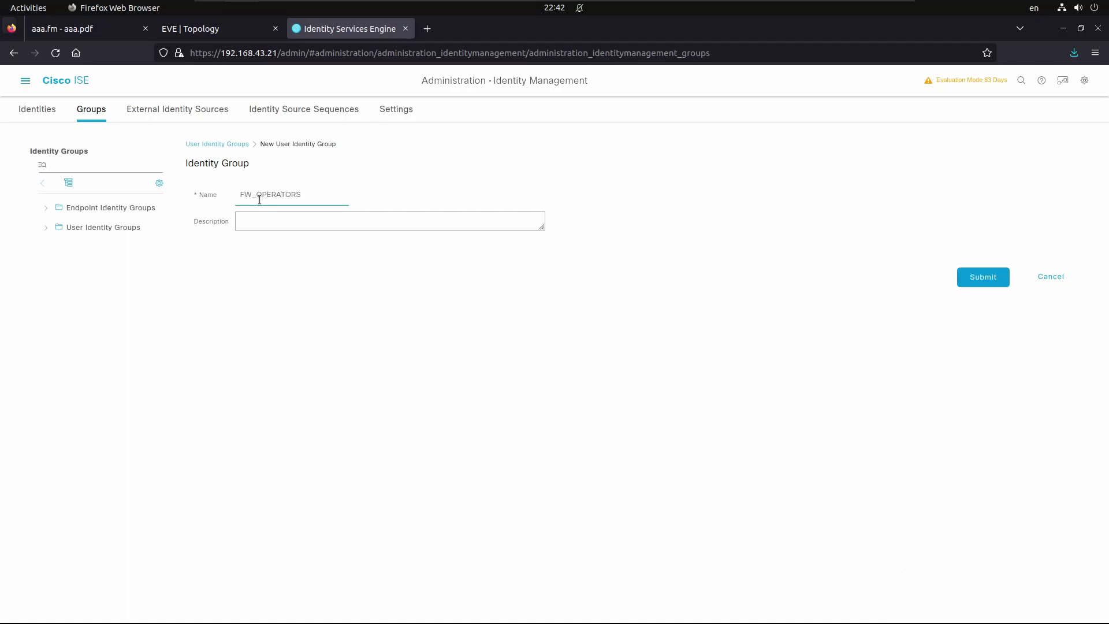
click(984, 280)
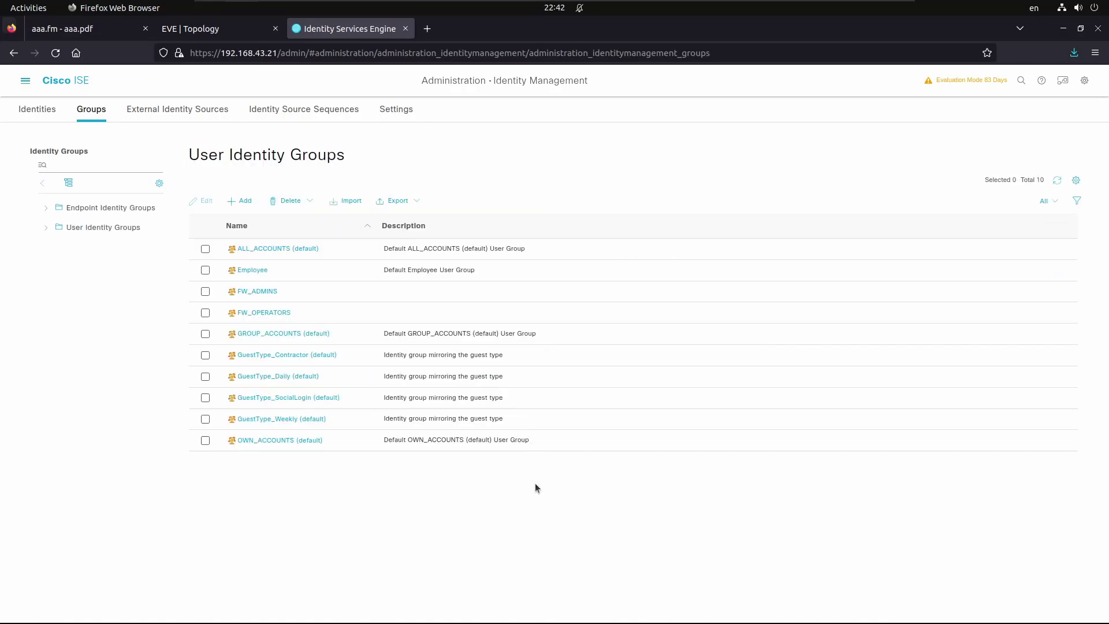
Add a network access user with a username and the login password entered twice
click(50, 113)
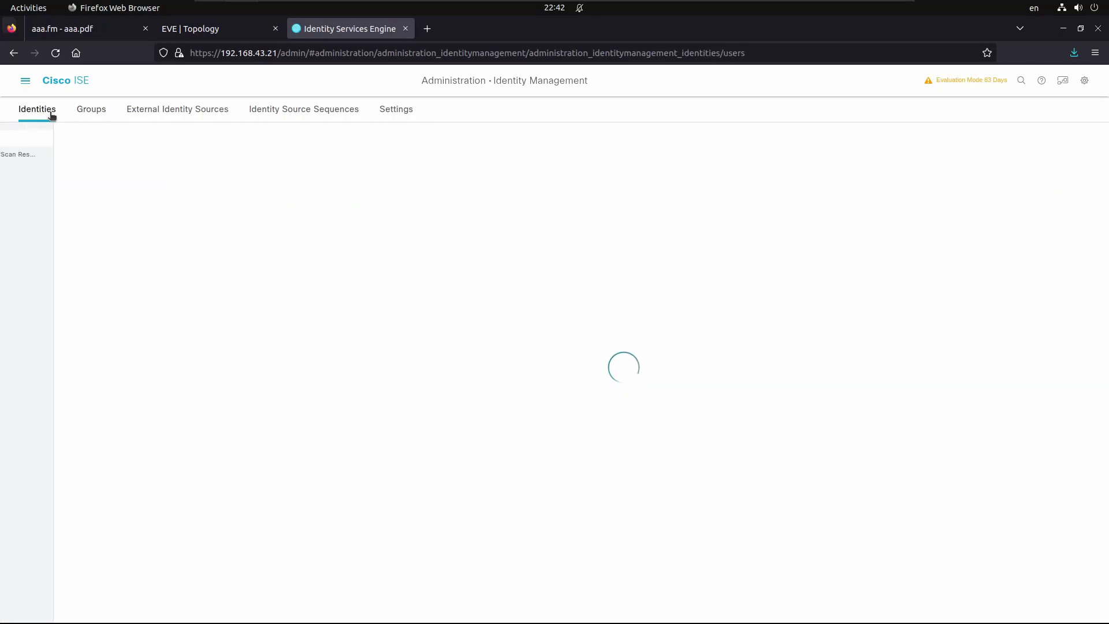
click(214, 190)
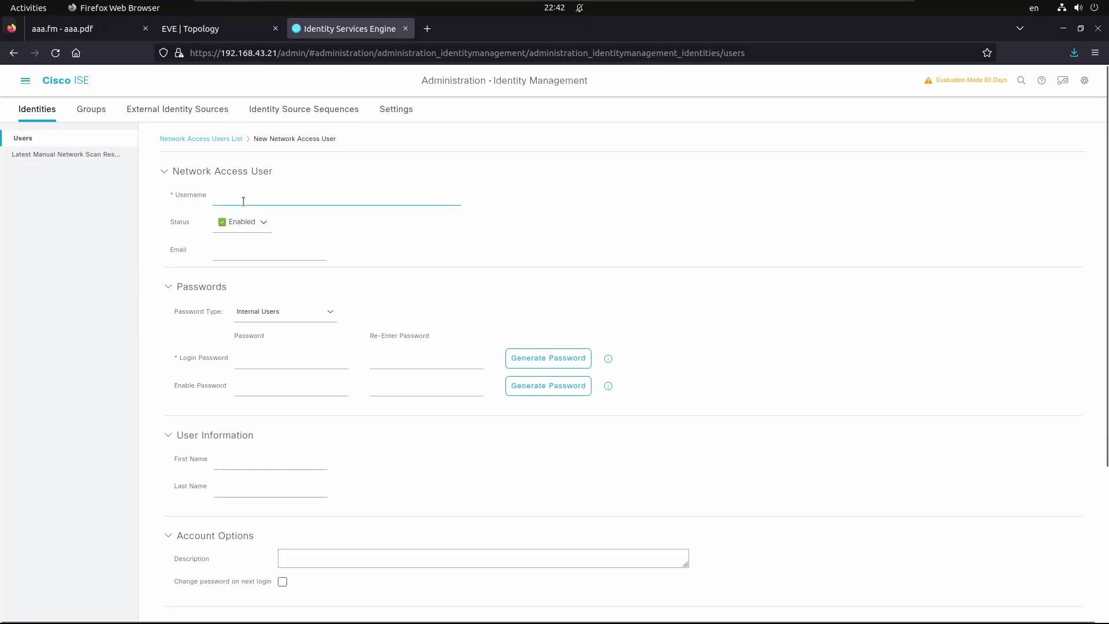
text(silesio)
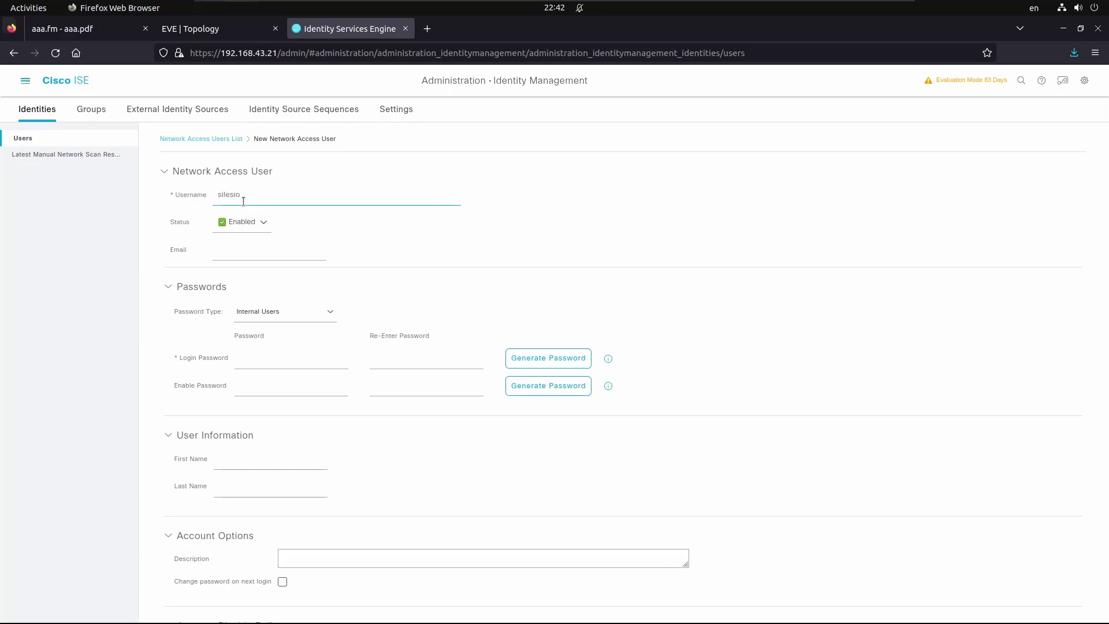
click(282, 358)
key(Tab)
Assign the user to the FW_ADMINS group and submit it
scroll(213, 462, down, 4)
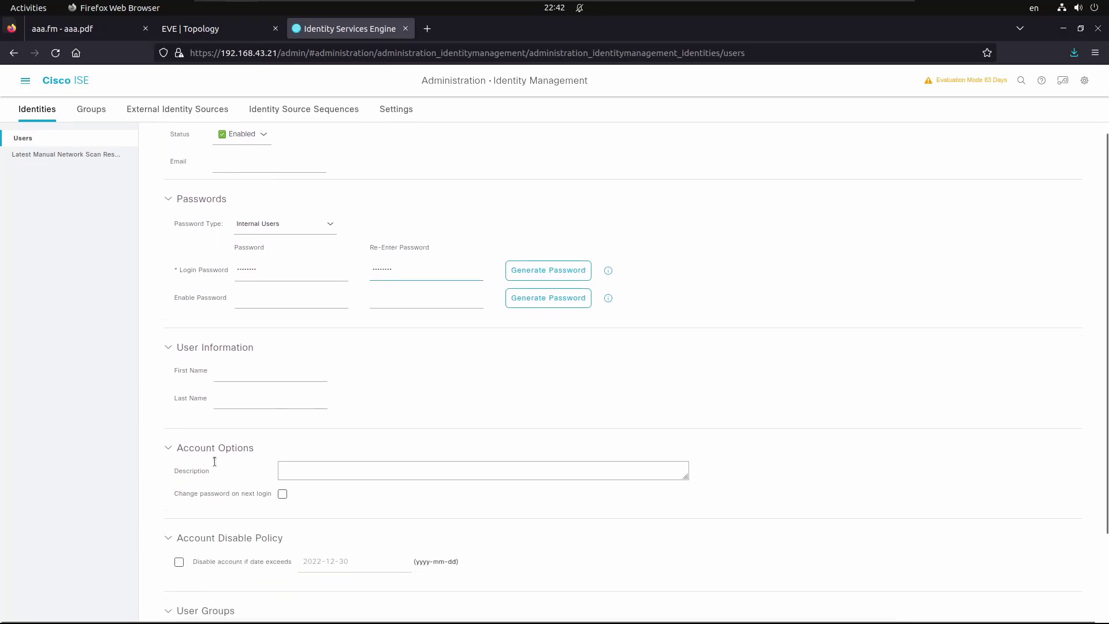
click(317, 532)
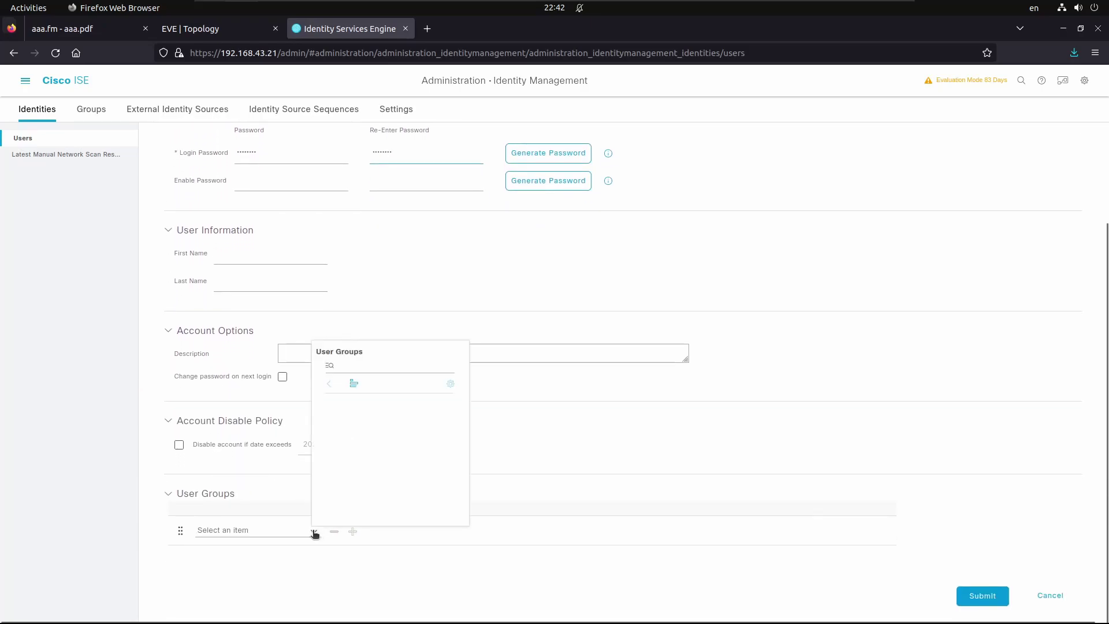
click(368, 448)
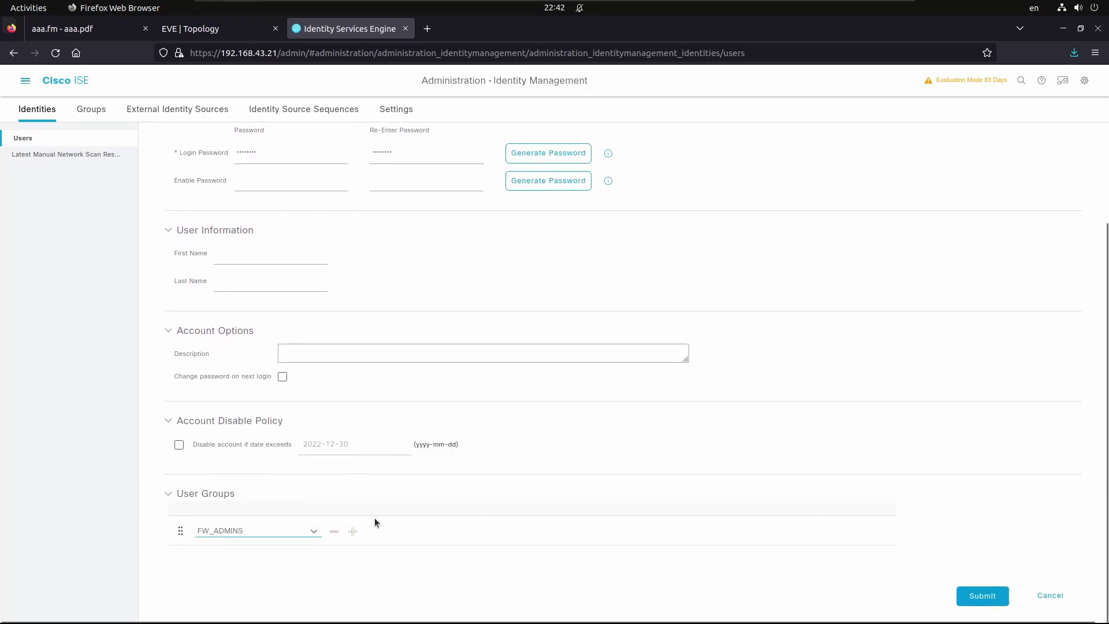
click(981, 595)
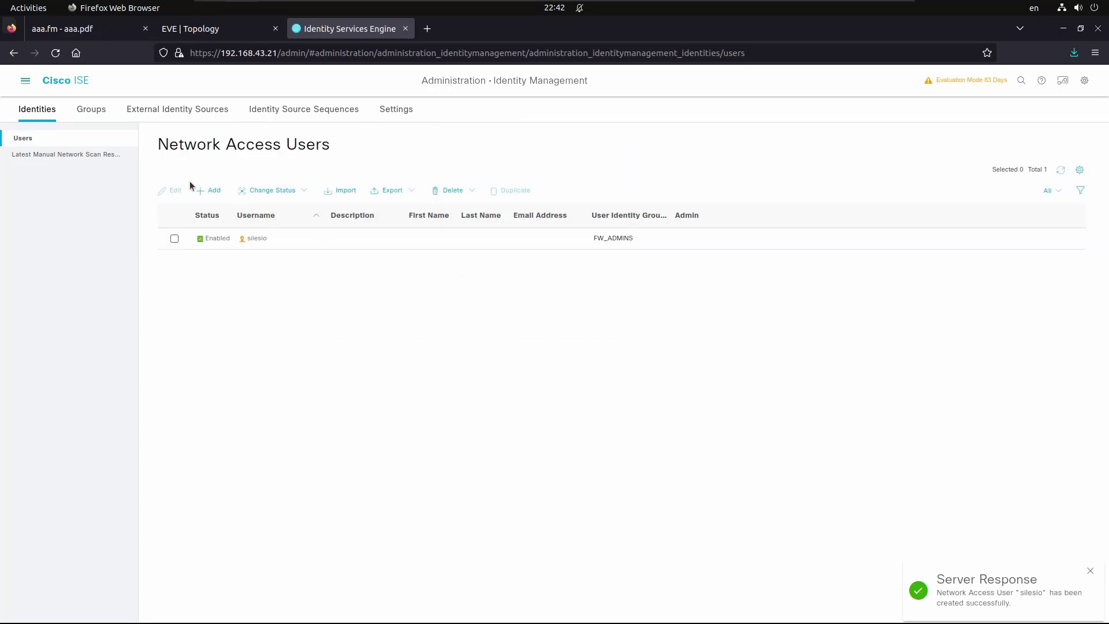
click(214, 191)
Enter the second username and login password, assign FW_OPERATORS, and submit the user
text(carvalho)
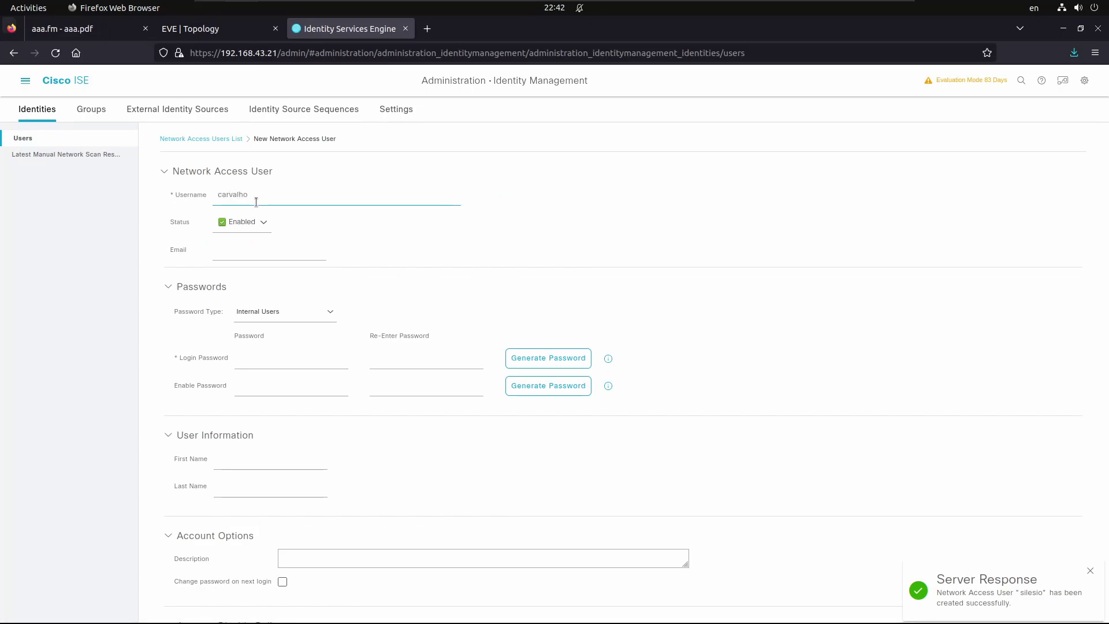
click(270, 365)
key(Tab)
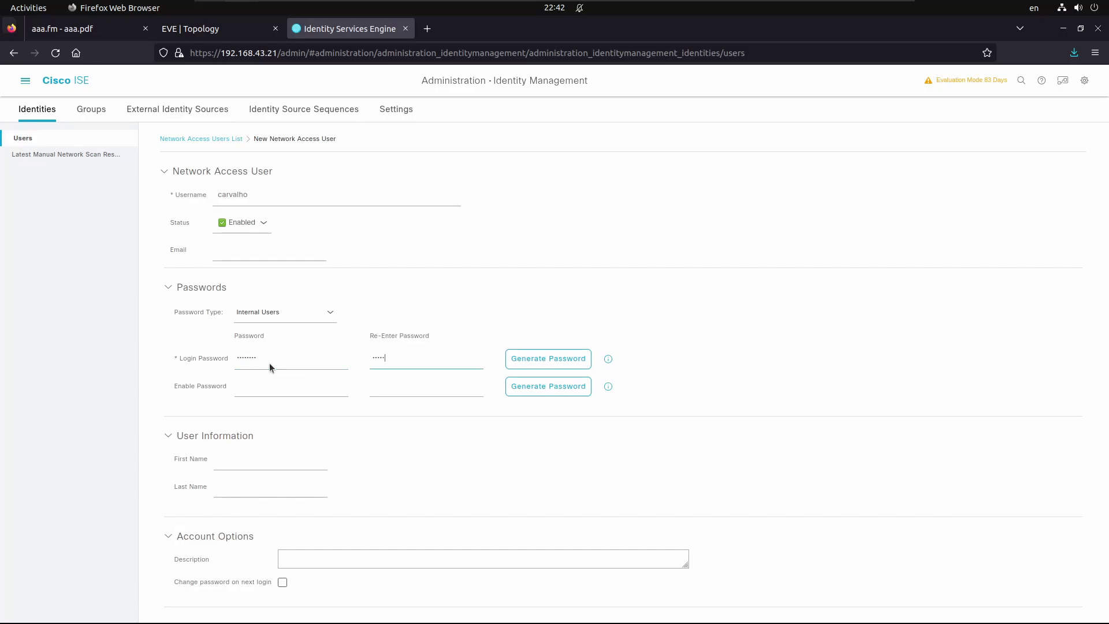
scroll(362, 435, down, 4)
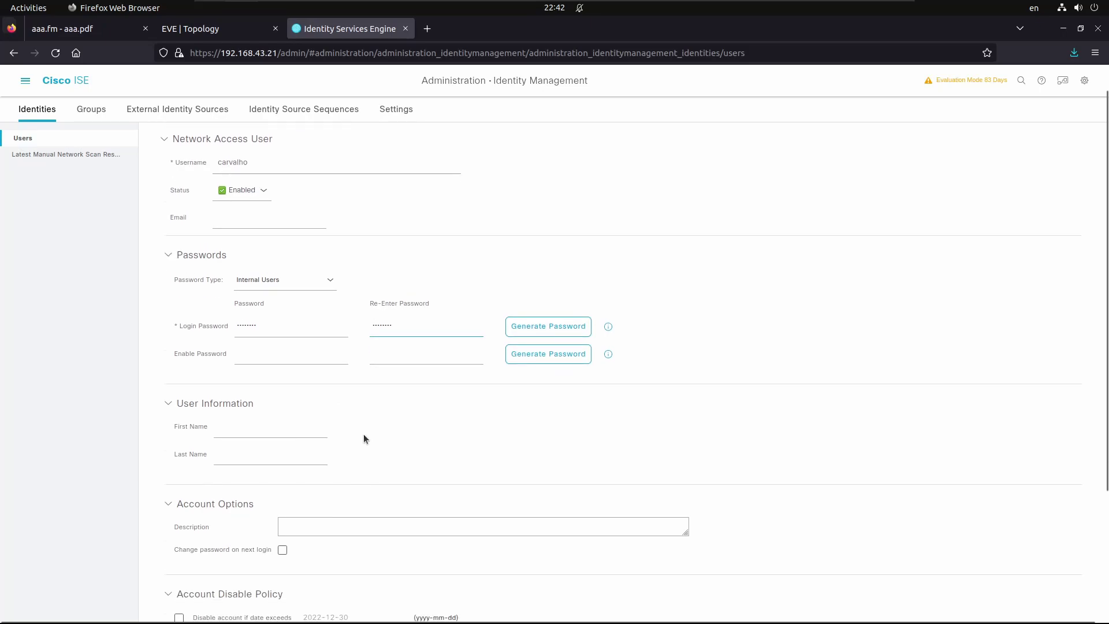
click(313, 530)
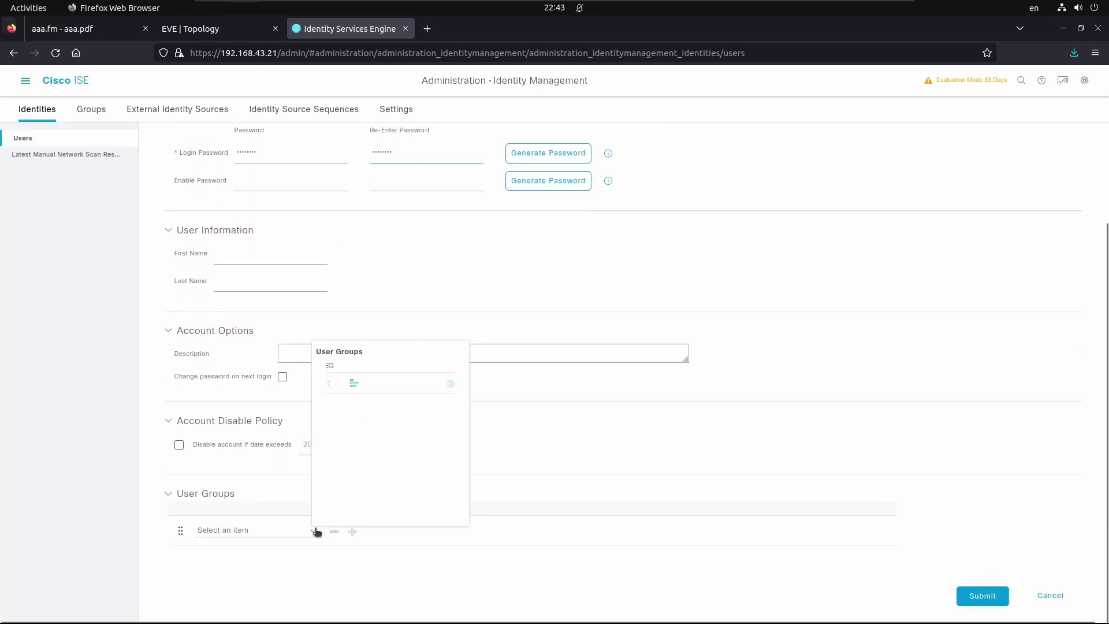
click(372, 466)
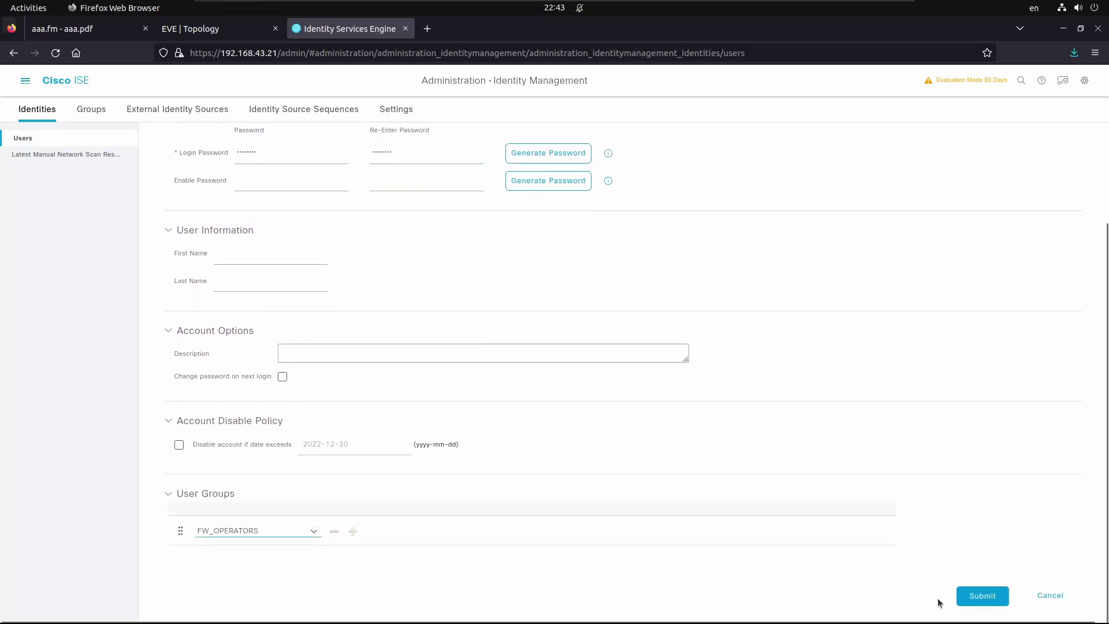
click(971, 596)
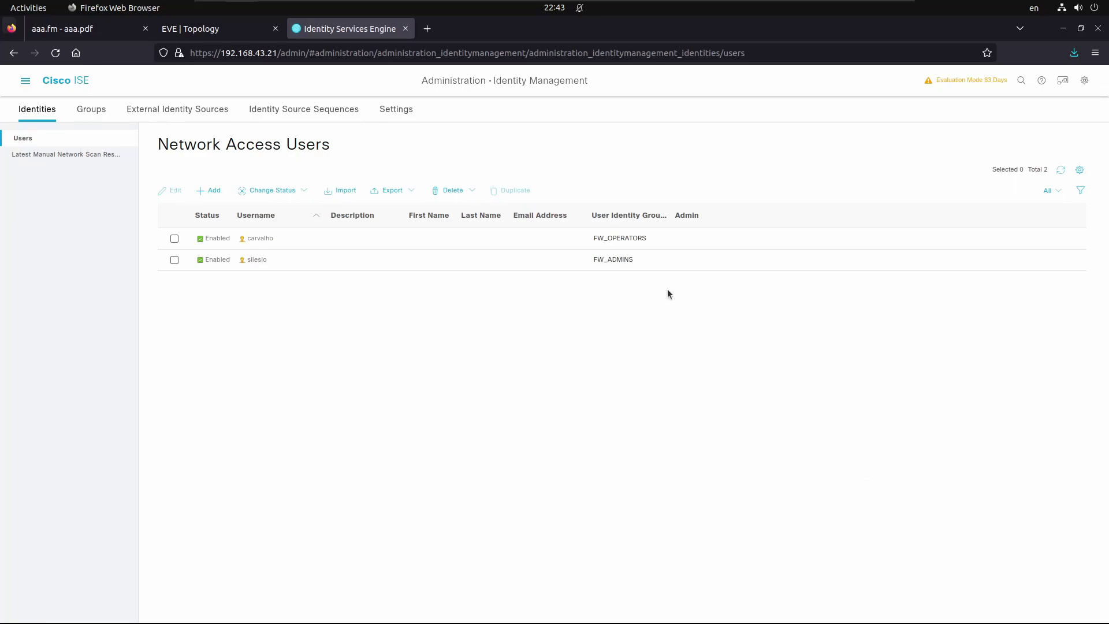
Go to Work Centers > Device Administration > Policy Elements > Results > TACACS Command Sets and start a new set
click(25, 80)
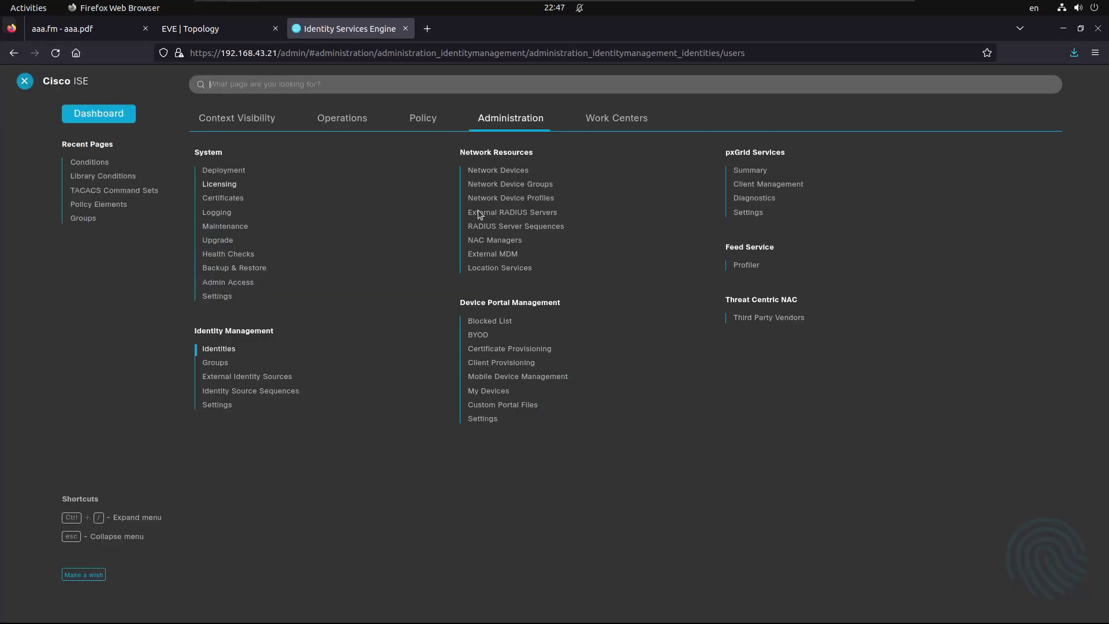
click(617, 121)
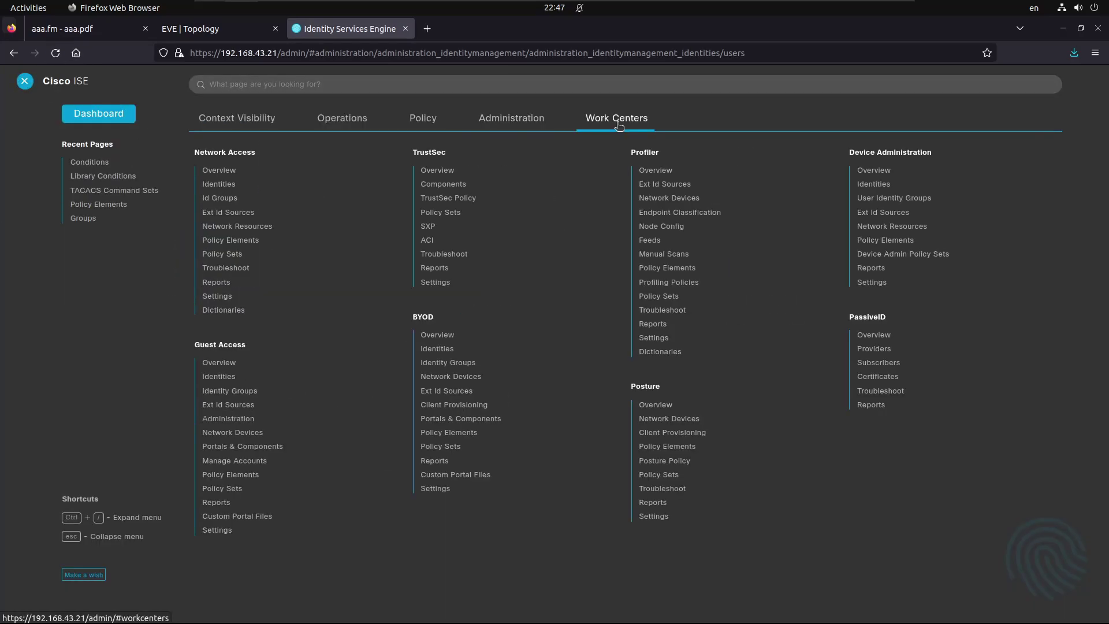
click(878, 241)
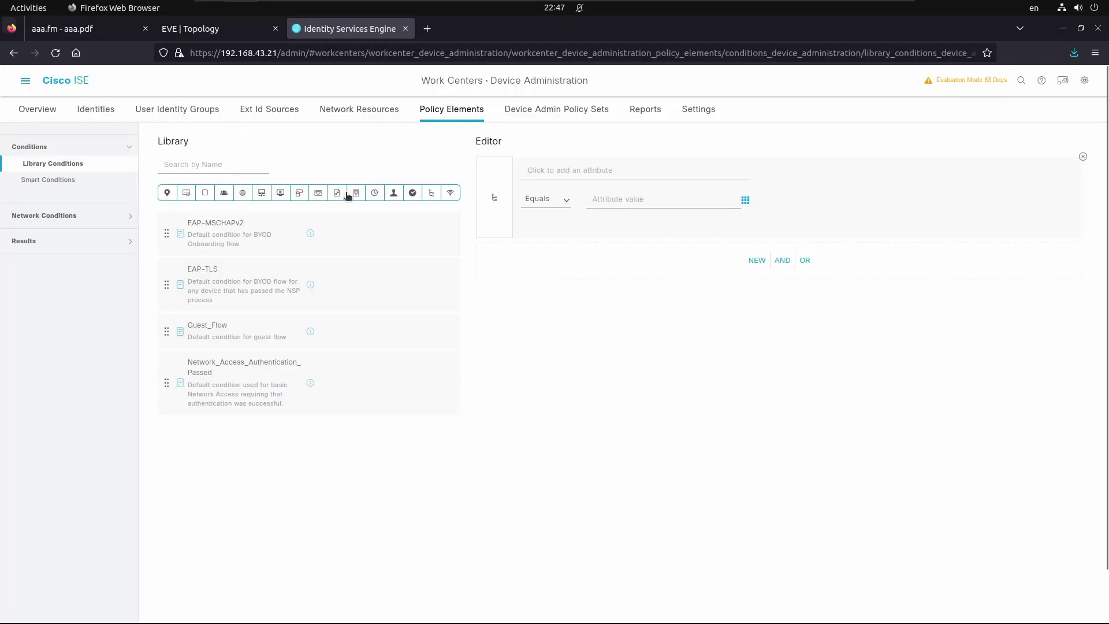
click(49, 241)
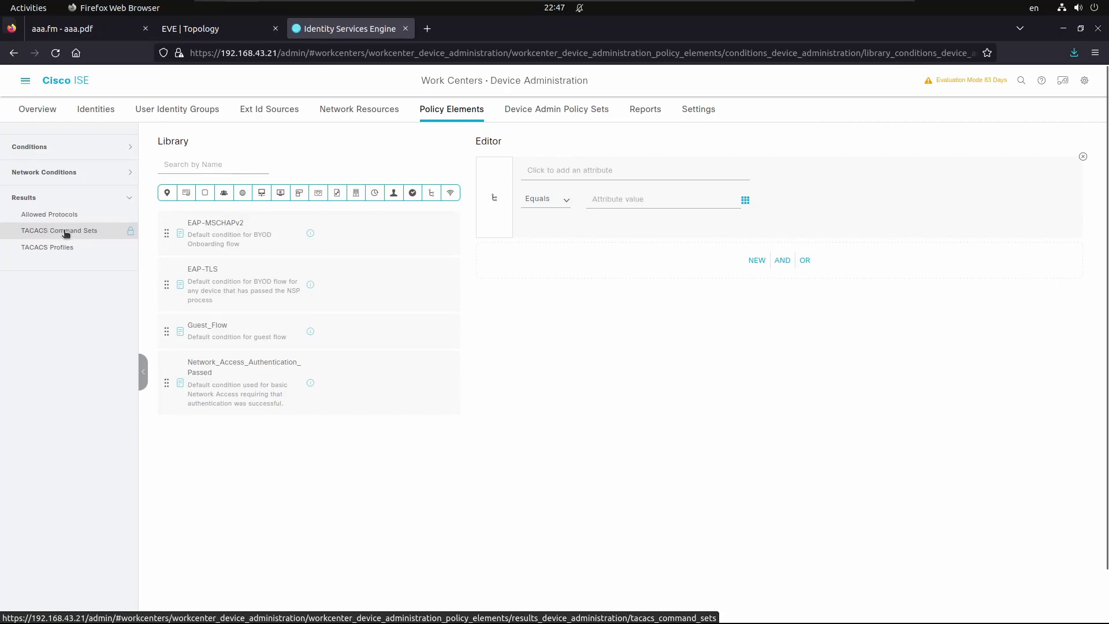
click(66, 232)
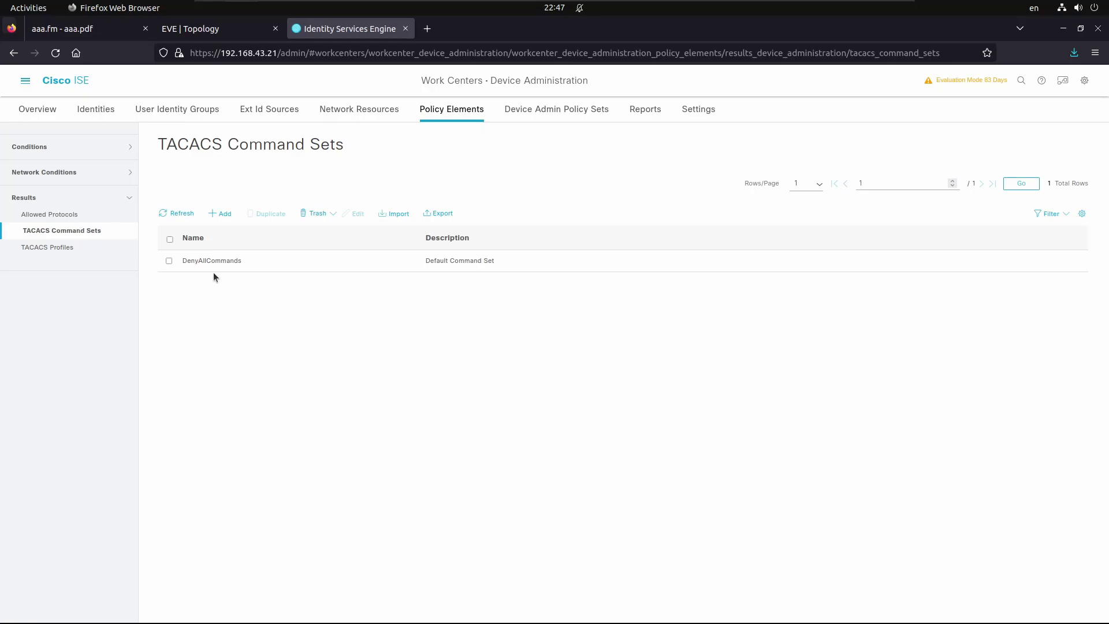
click(220, 213)
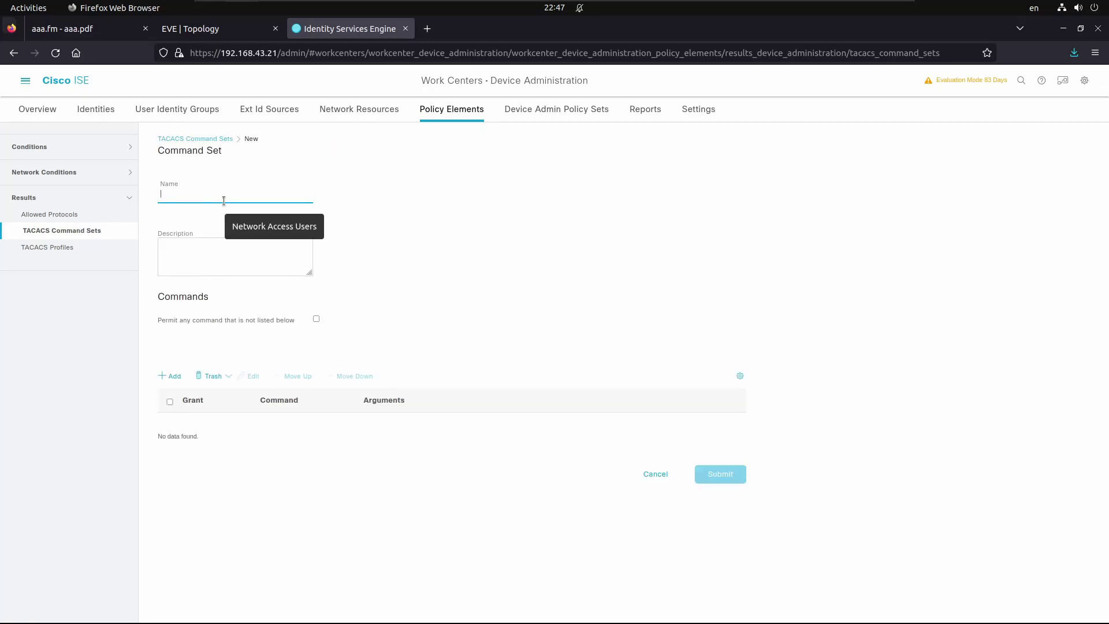
Save command set ADMIN_CMD_SET with 'Permit any command that is not listed below' ticked
text(ADMIN)
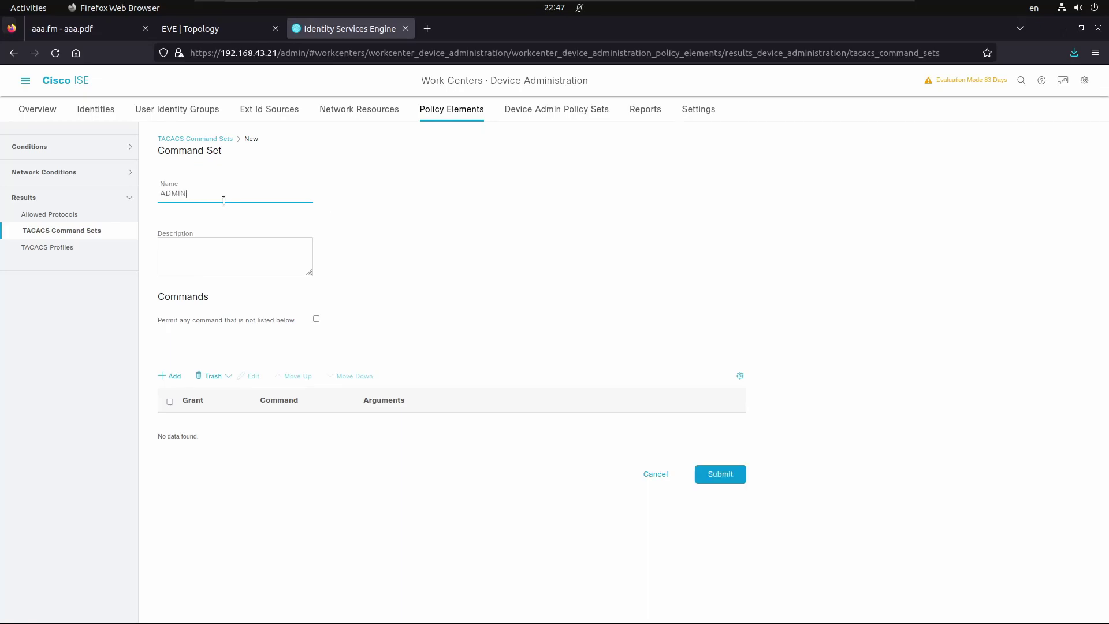
text(_CMD_SET)
click(316, 320)
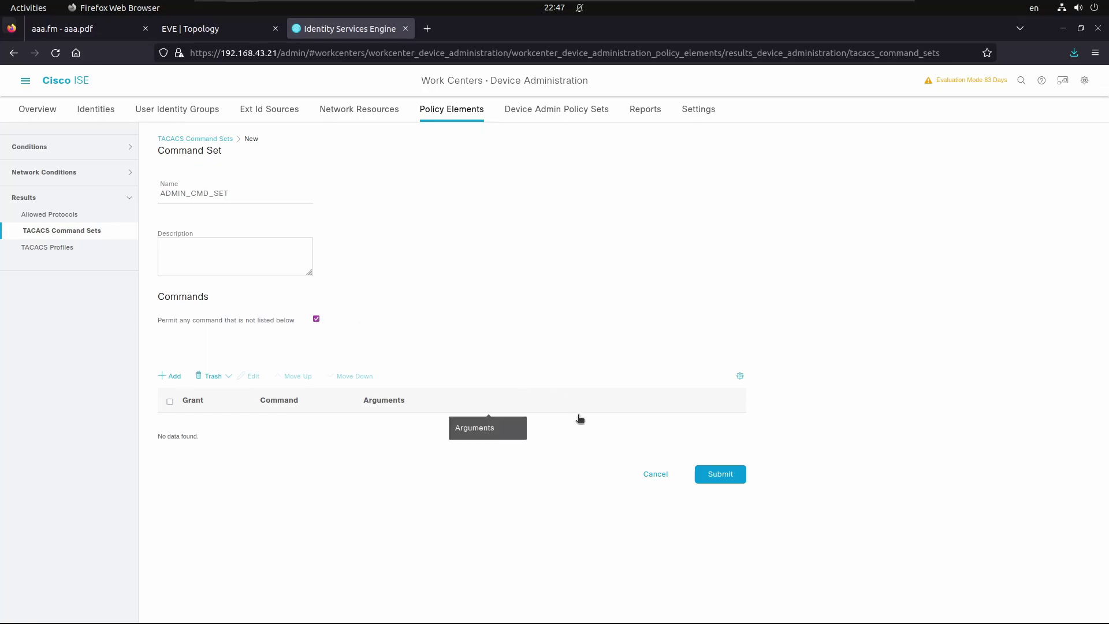
click(719, 474)
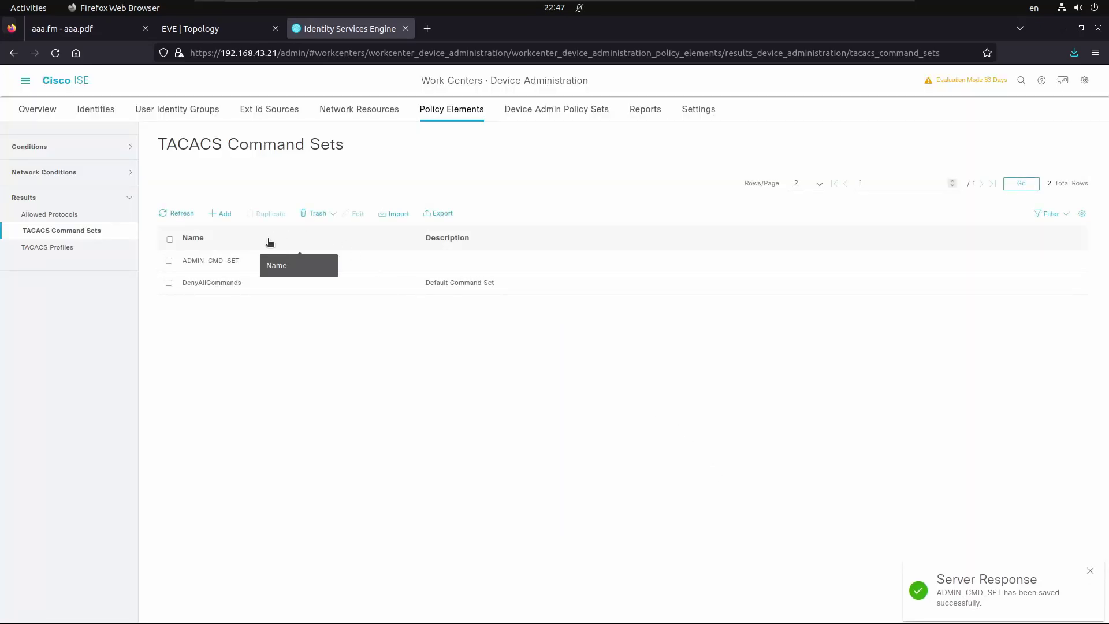
click(223, 214)
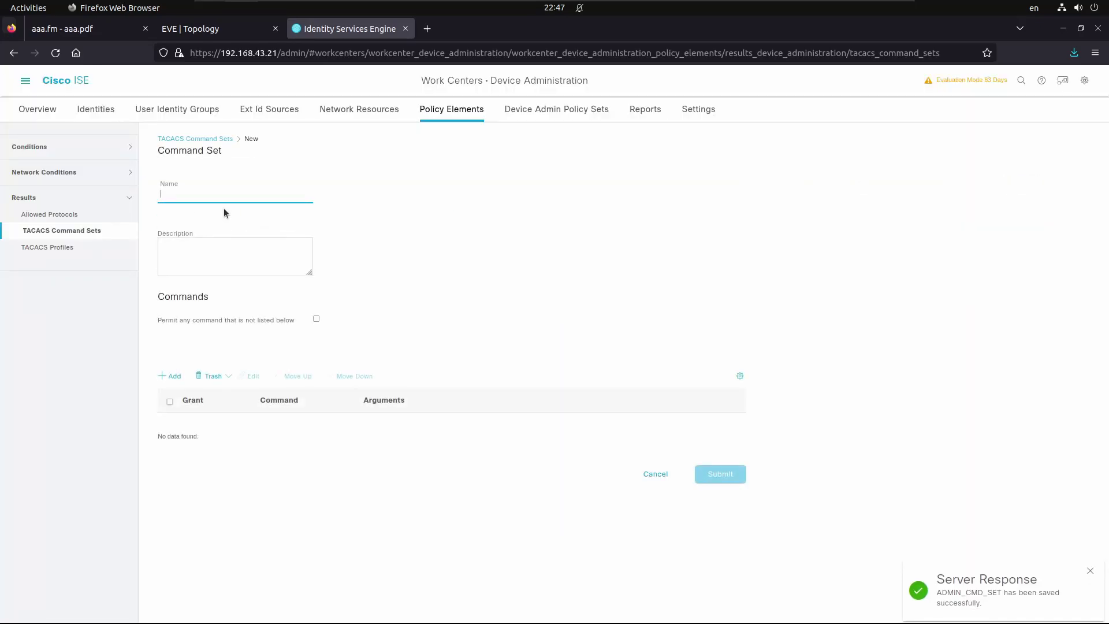
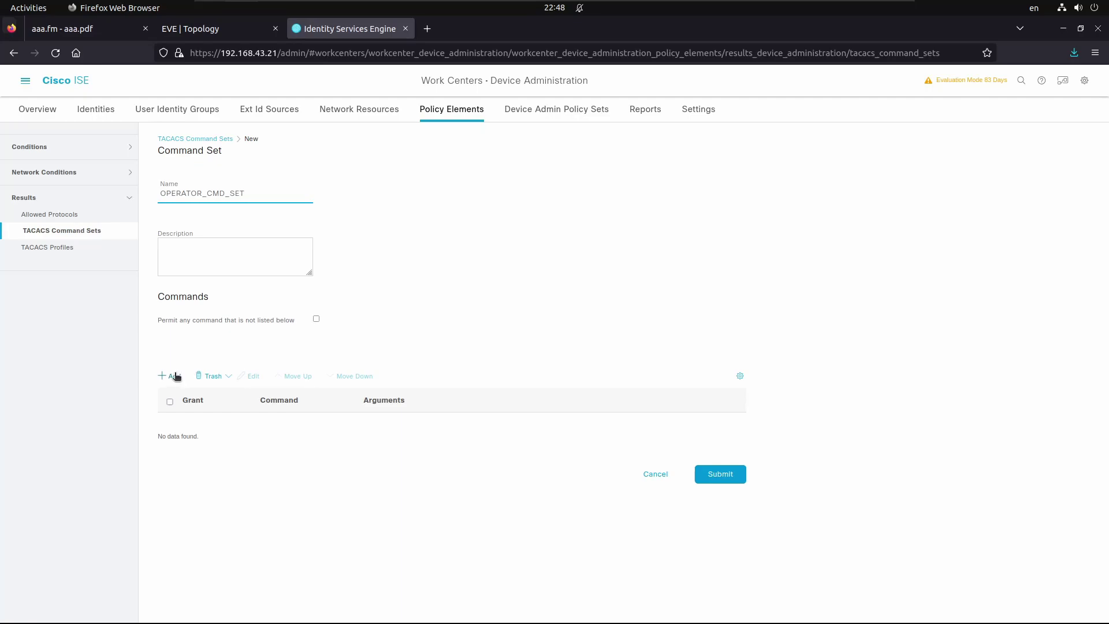
Add a Permit command row for exit to OPERATOR_CMD_SET
click(243, 475)
click(223, 495)
click(289, 479)
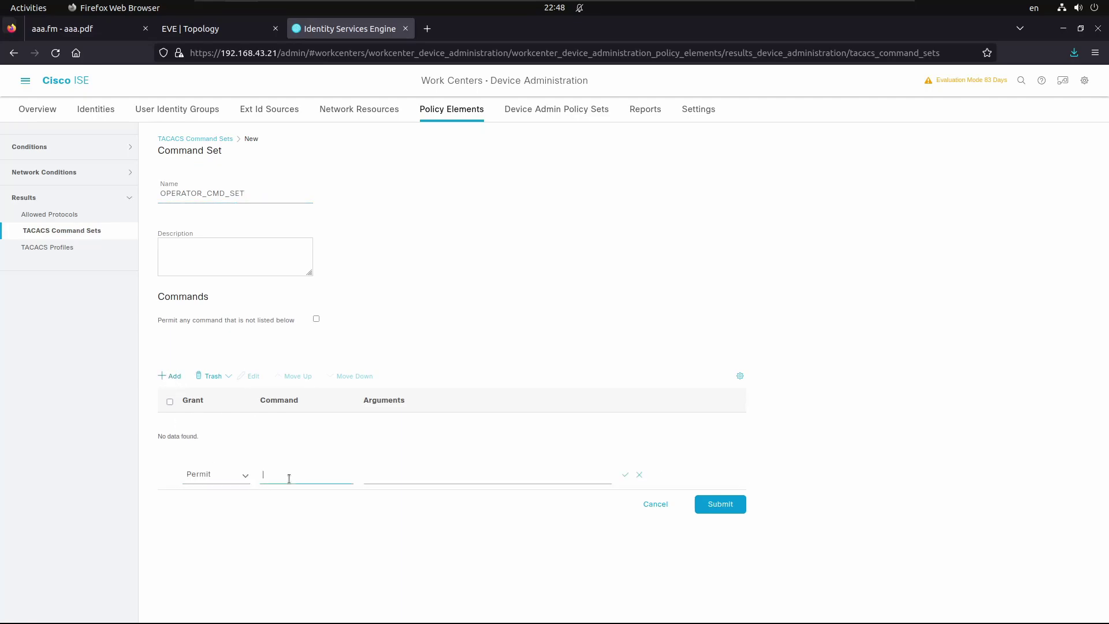
text(exit)
click(625, 474)
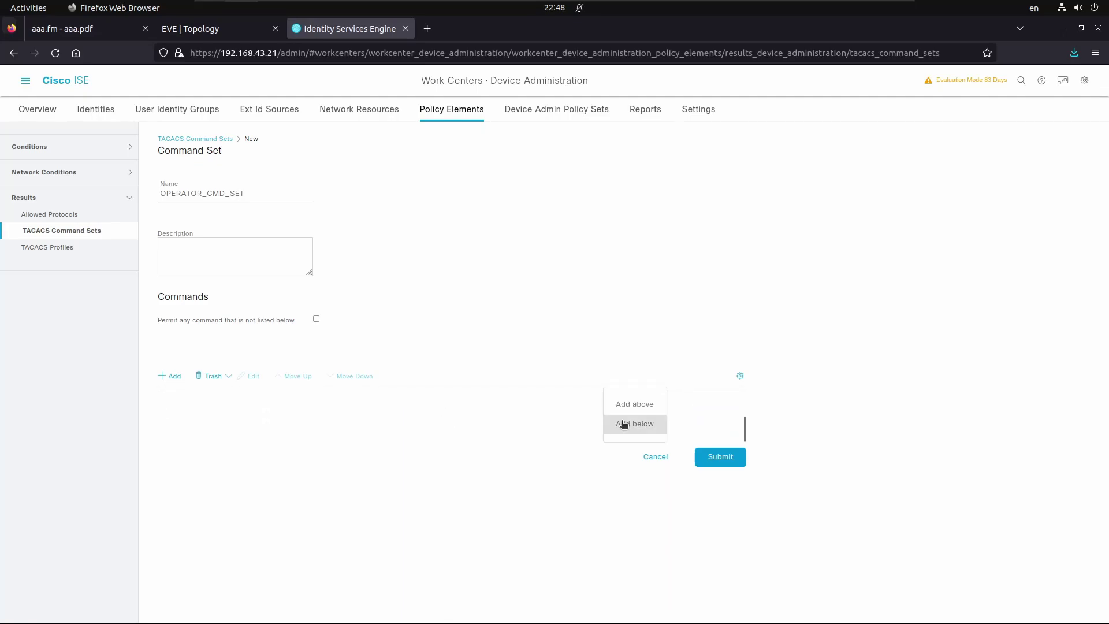
Add a Permit command row for show below exit
click(624, 424)
click(244, 460)
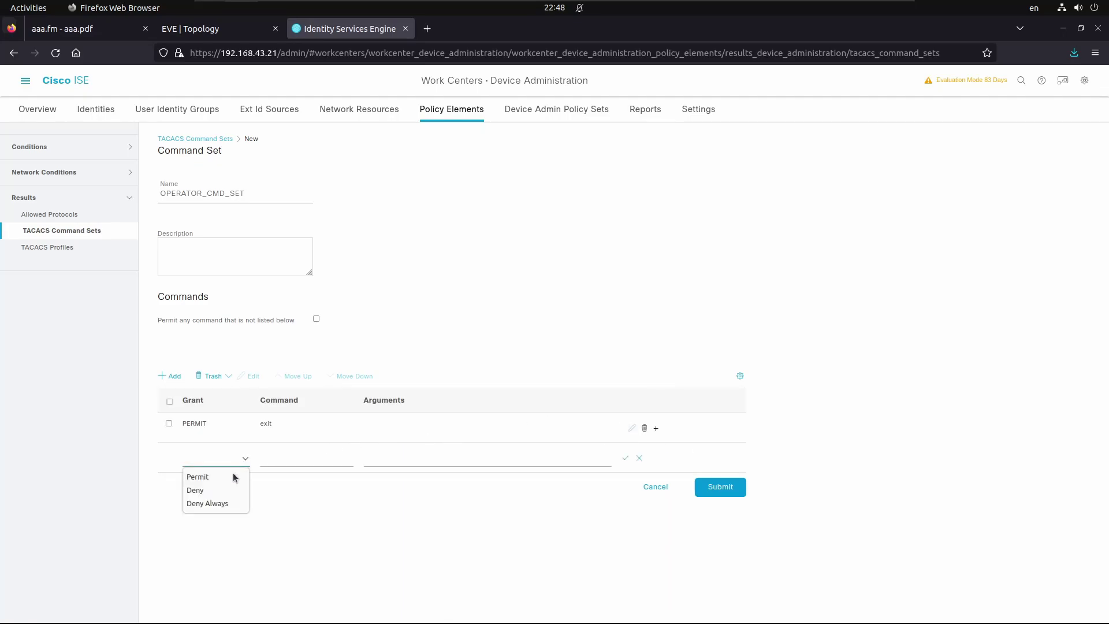
click(218, 479)
click(286, 461)
text(show)
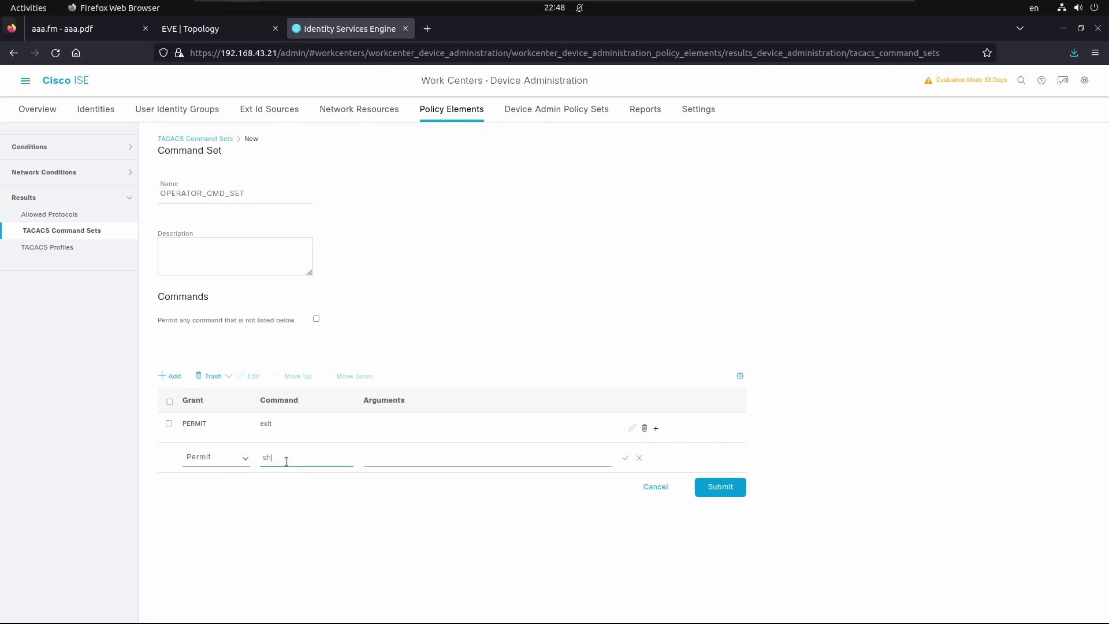
click(626, 459)
Add a Permit command row for ping and submit the command set
click(657, 459)
click(637, 429)
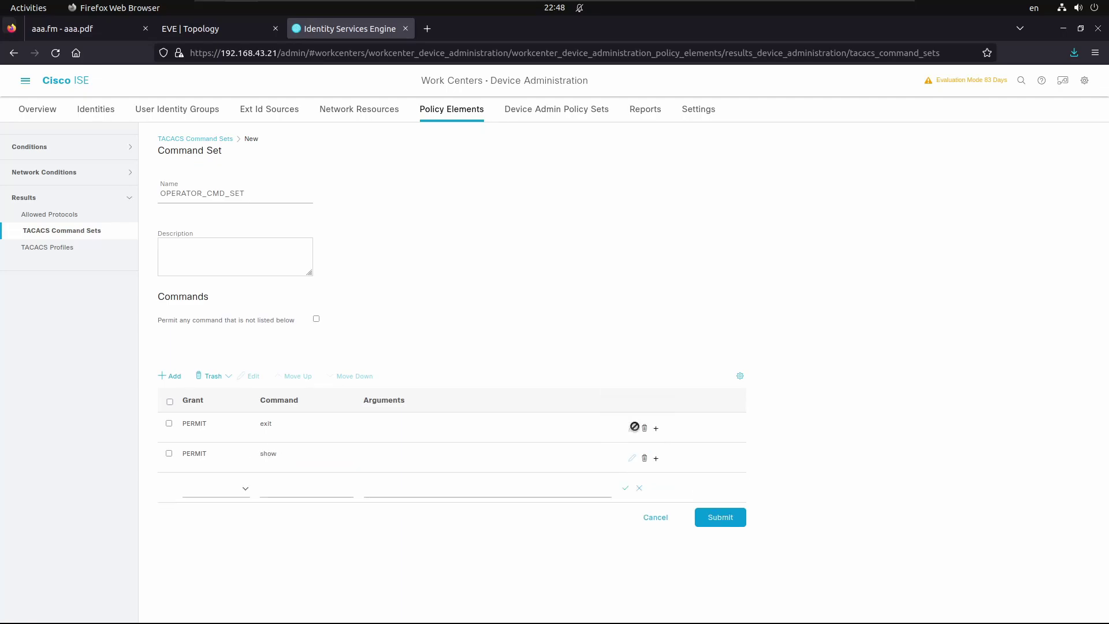
click(243, 491)
click(217, 507)
click(293, 481)
text(ping)
click(625, 488)
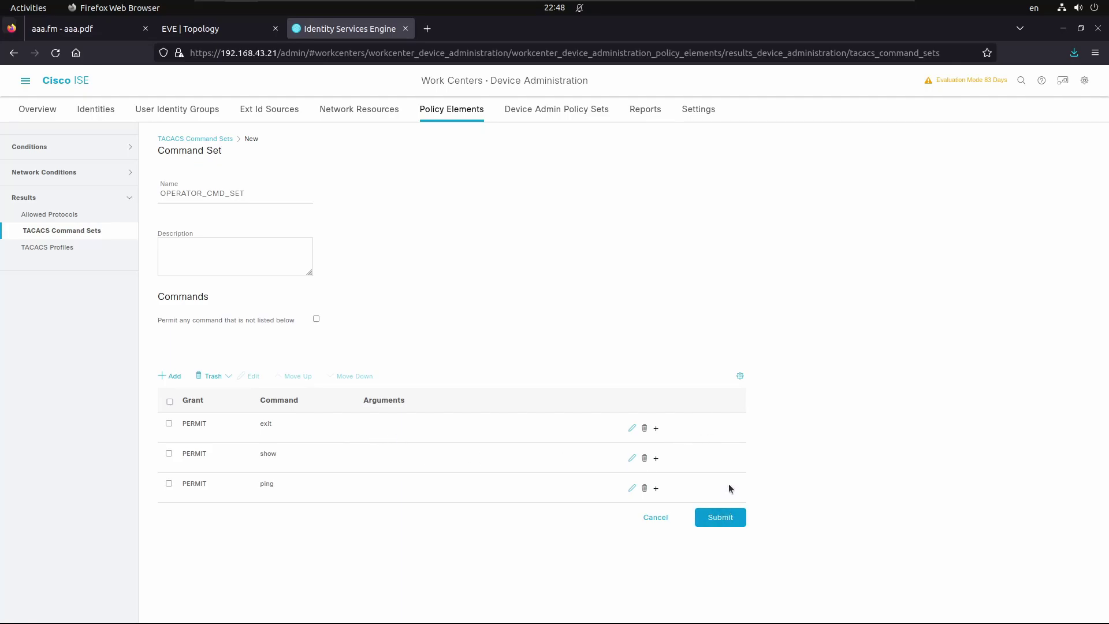
click(723, 519)
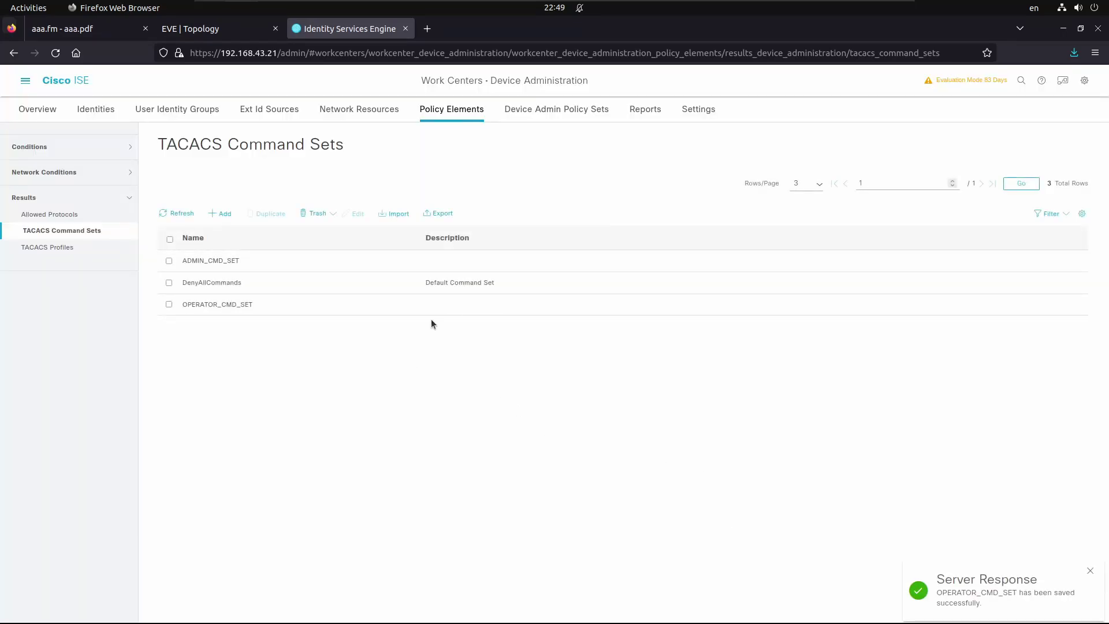
Start a new TACACS shell profile named PRIV15_TACACS_PROFILE
click(63, 248)
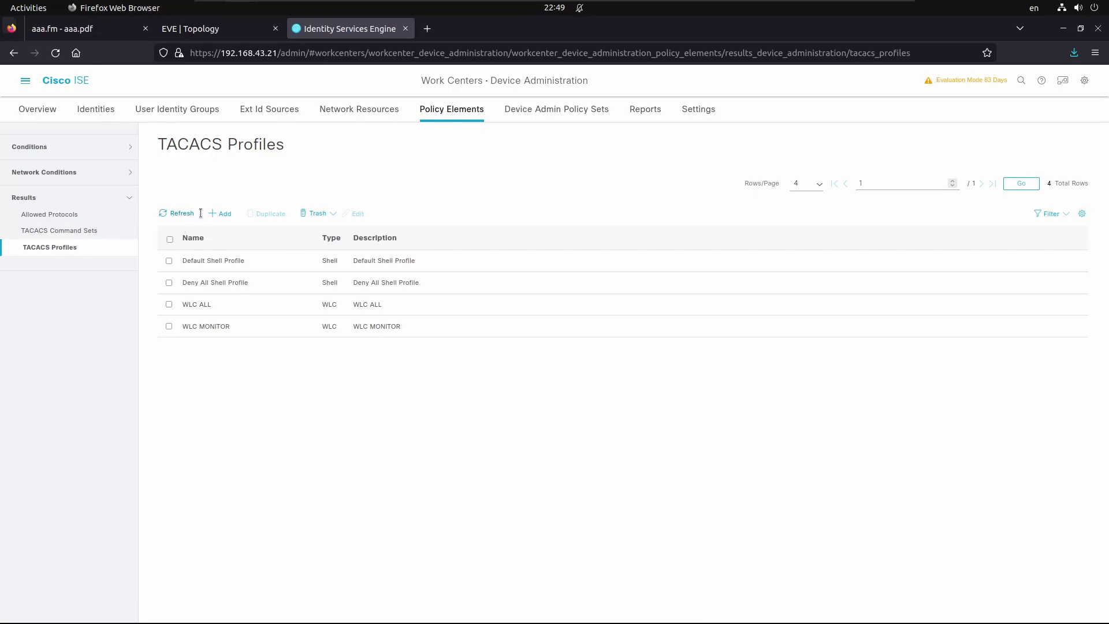
click(223, 215)
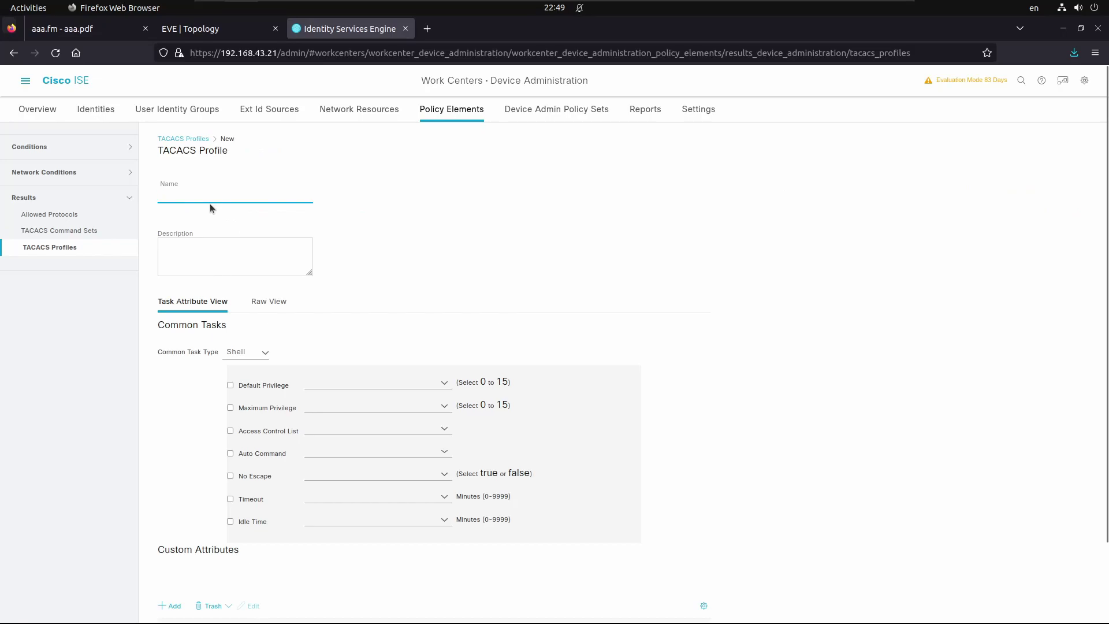
text(priv)
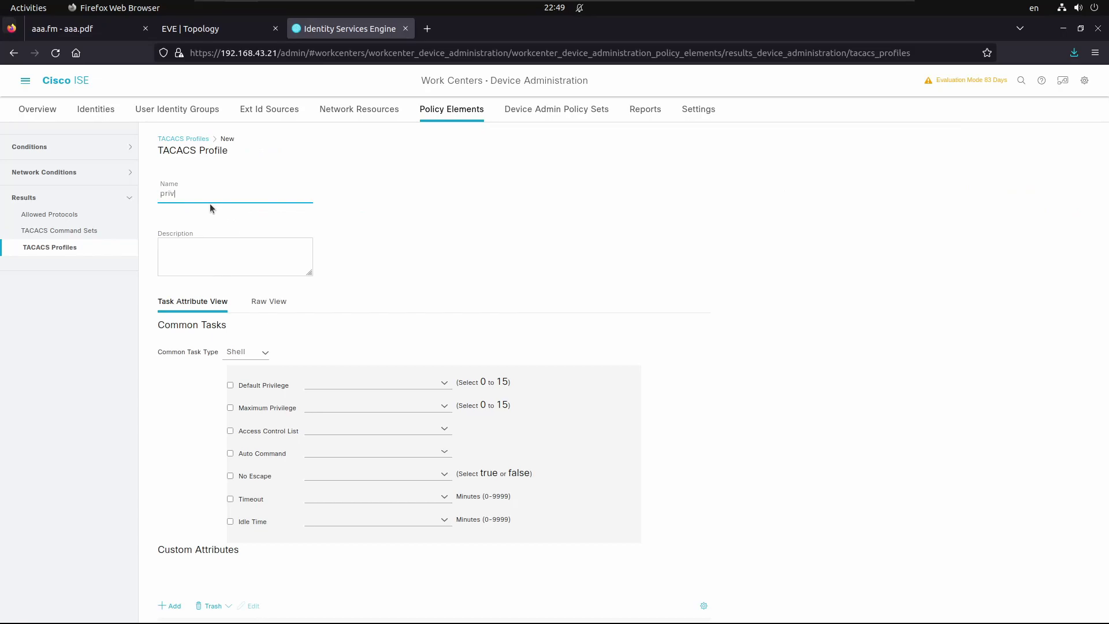
key(BackSpace)
key(BackSpace)
key(BackSpace)
key(BackSpace)
text(PRIV15_TACACS_PROFILE)
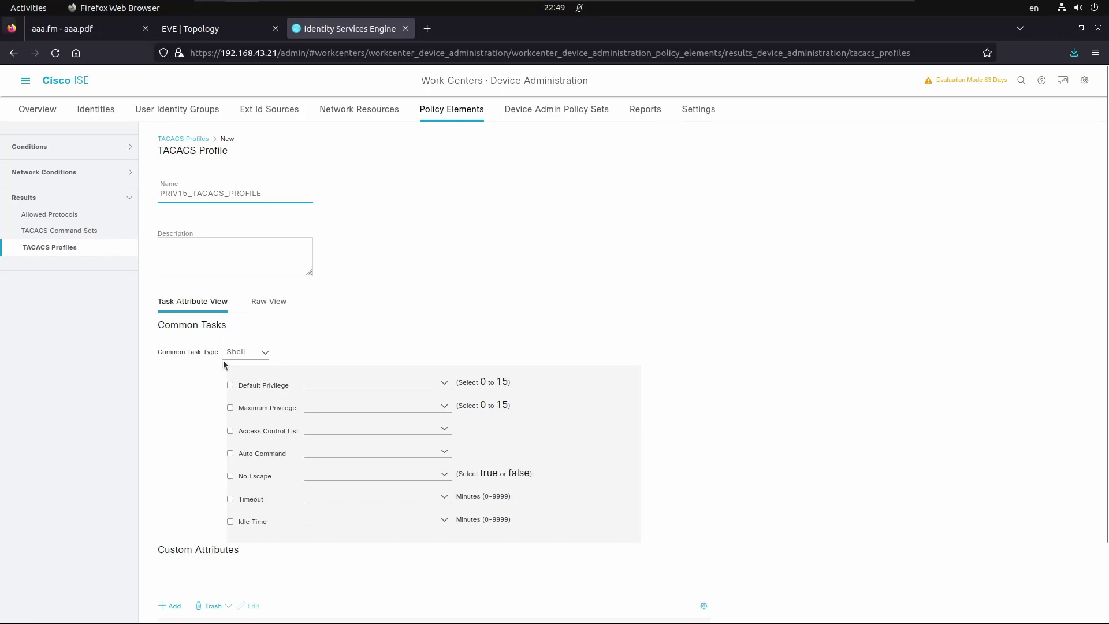
Enable Default Privilege at level 15 and submit the profile
click(230, 386)
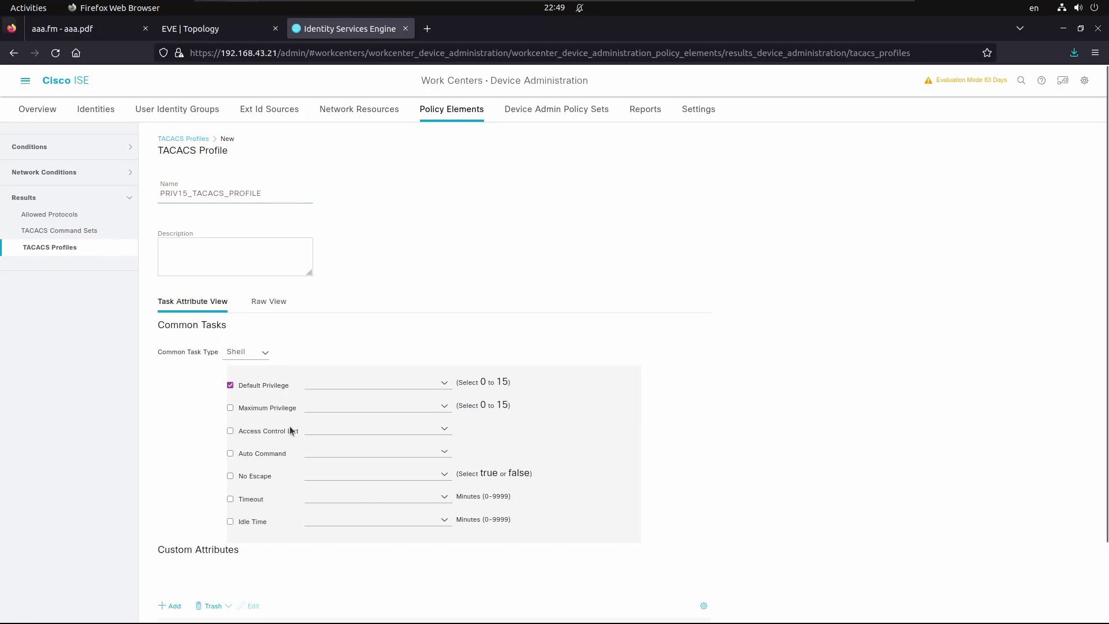
click(445, 384)
scroll(498, 491, down, 3)
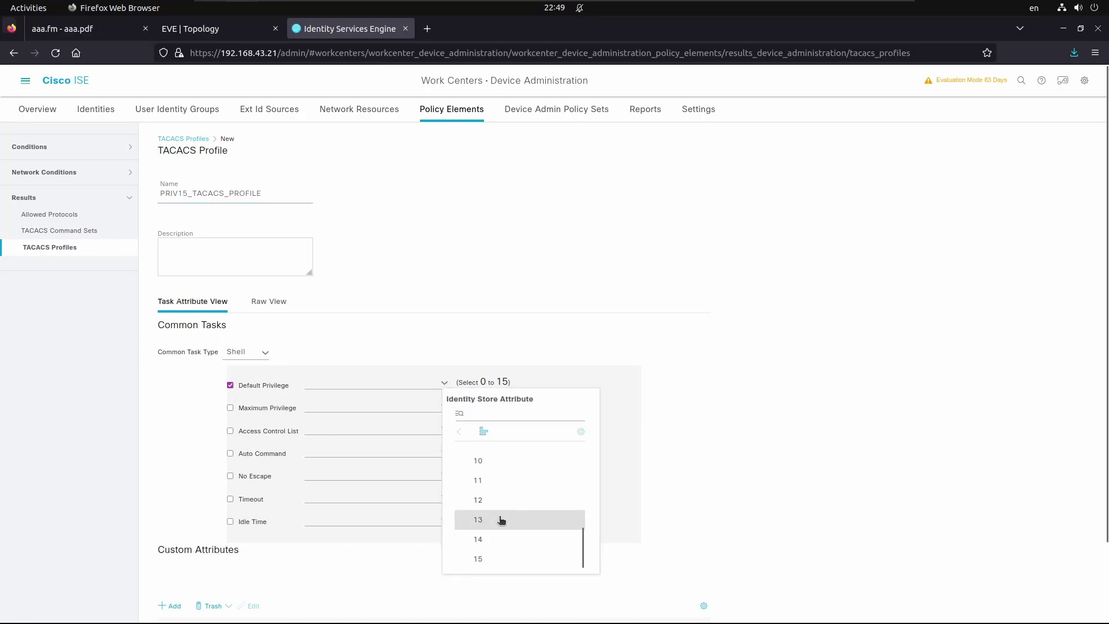
click(489, 559)
click(468, 336)
scroll(462, 462, down, 3)
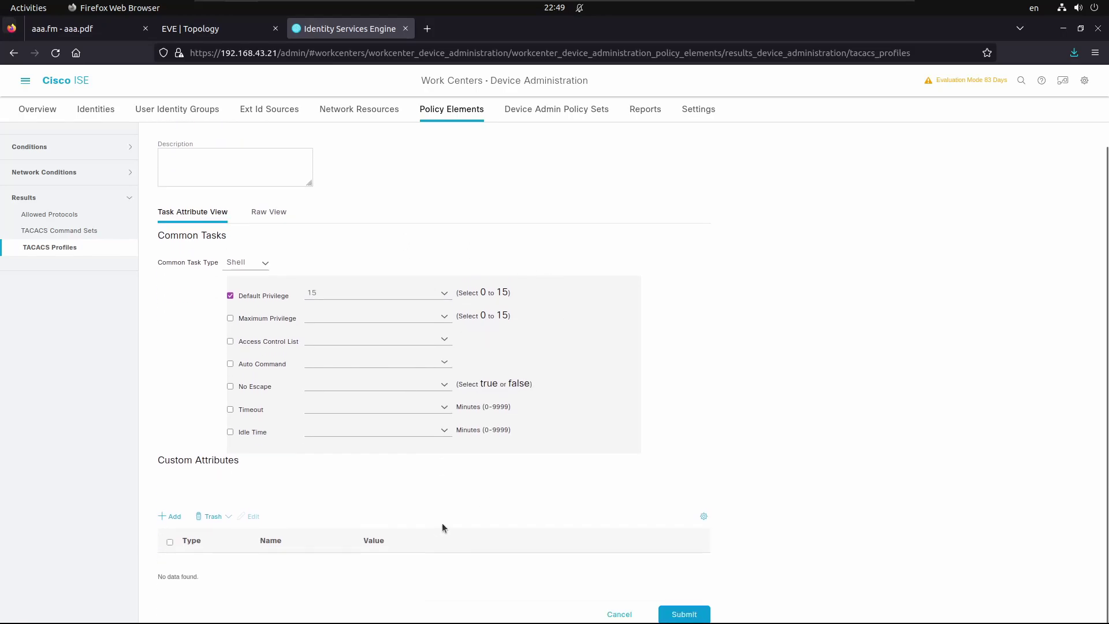
click(682, 616)
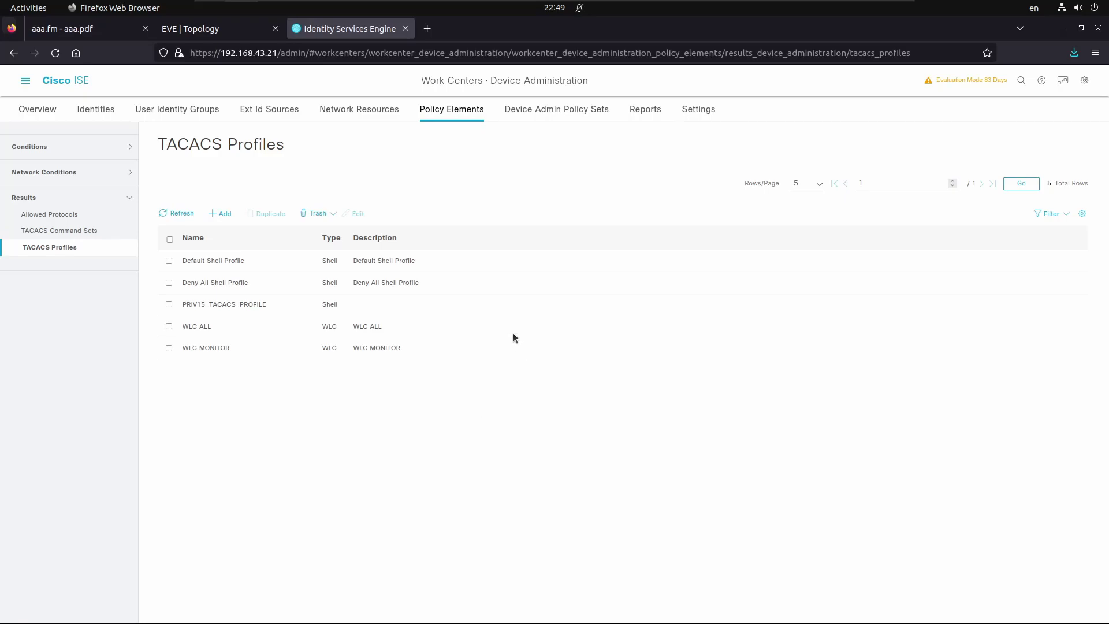
Open the Default device admin policy set and expand its Authorization Policy
click(553, 112)
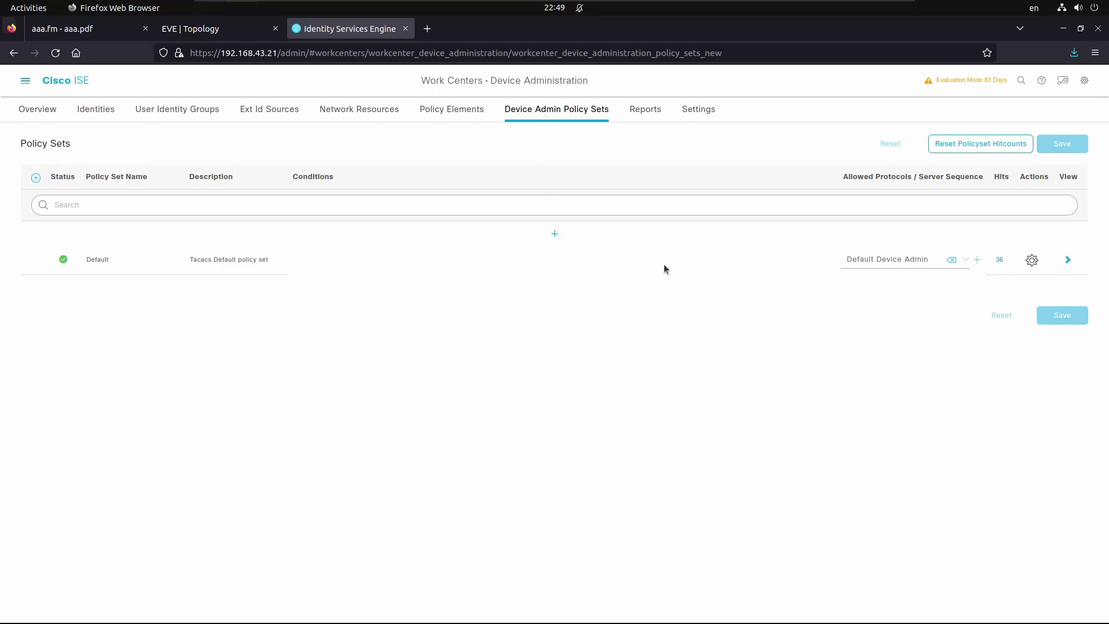
click(1068, 260)
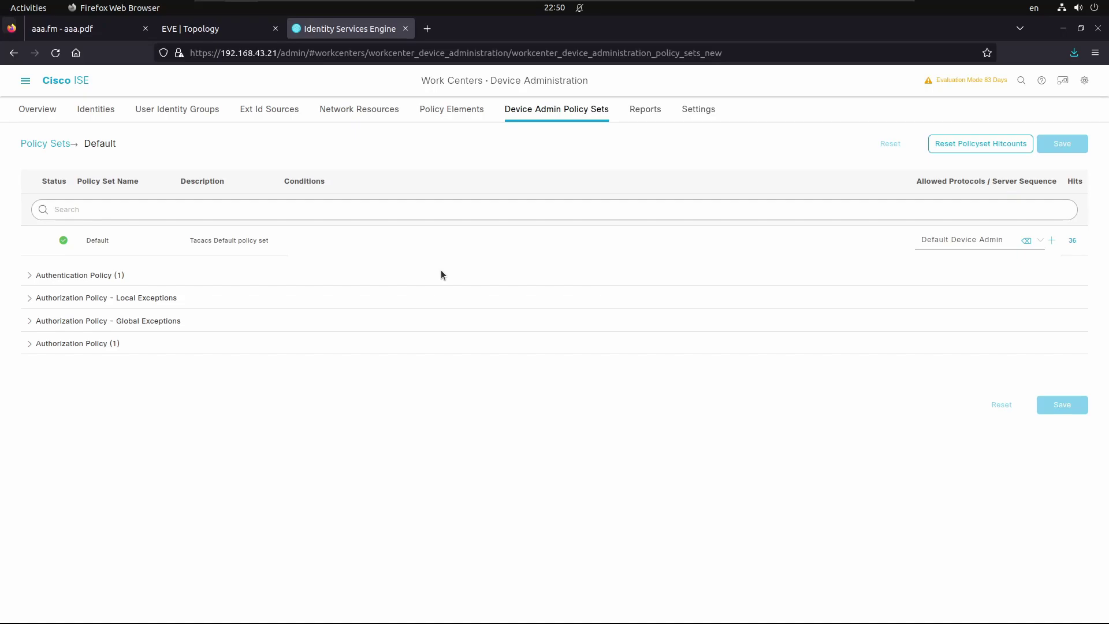
click(84, 344)
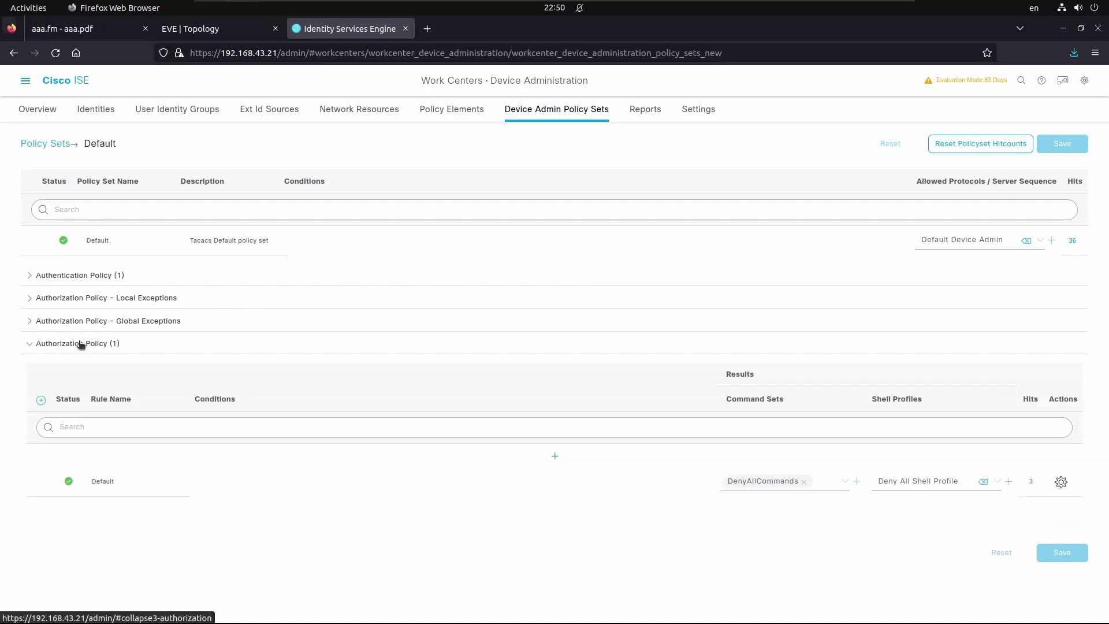
Insert a new rule above Default named Authorization For Admins
click(40, 400)
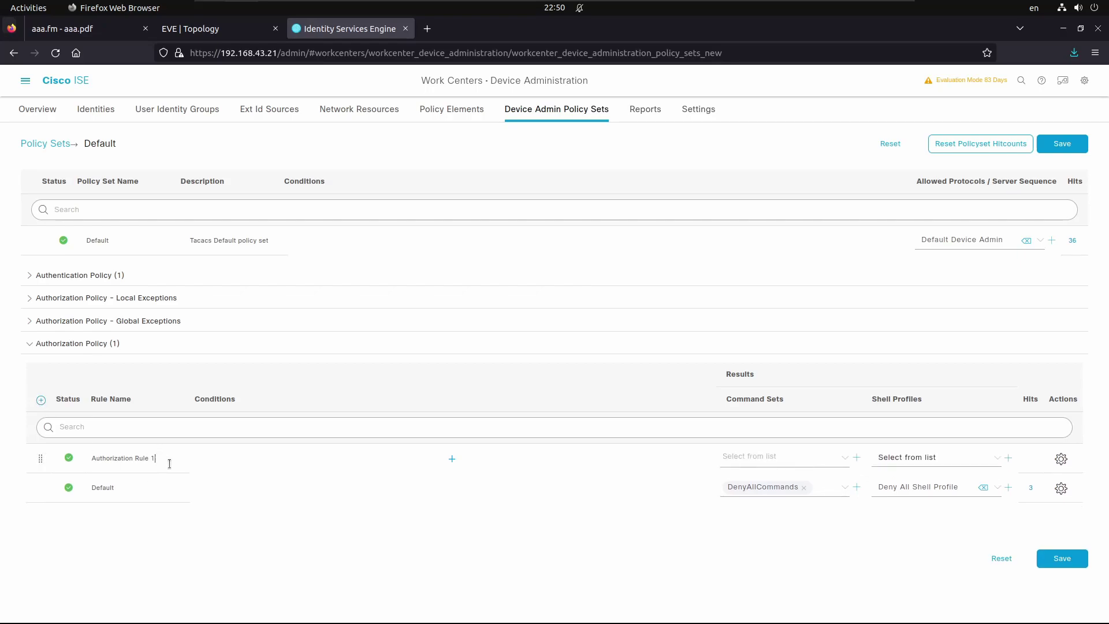
key(BackSpace)
key(BackSpace)
key(BackSpace)
key(BackSpace)
key(BackSpace)
key(BackSpace)
text(Sho)
key(BackSpace)
key(BackSpace)
key(BackSpace)
text(For Admins)
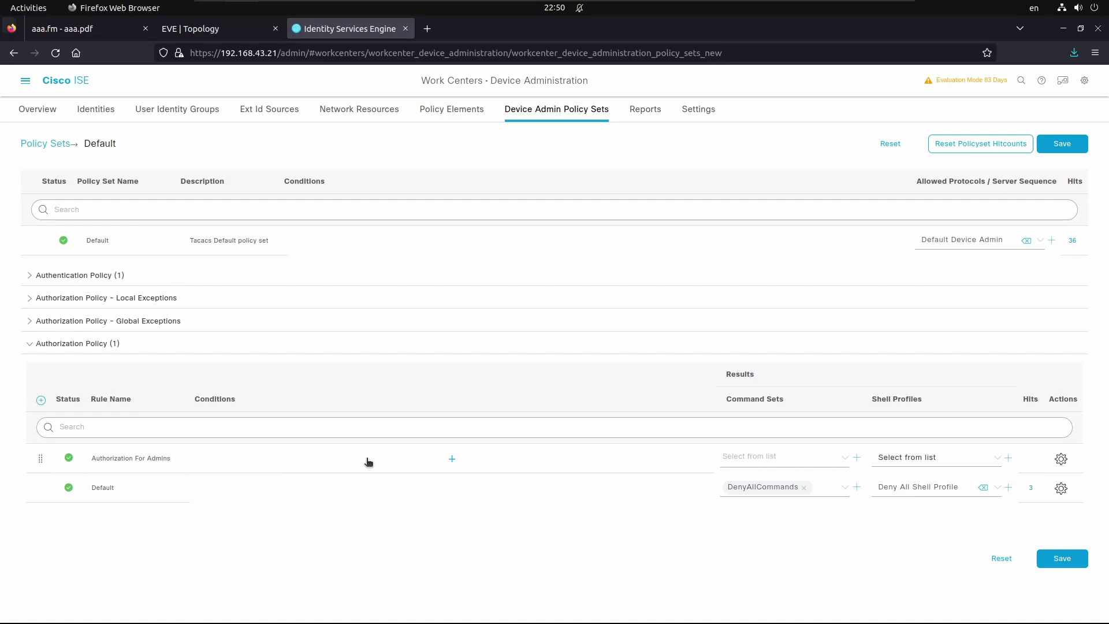
click(366, 460)
Set the rule's condition to IdentityGroup·Name EQUALS User Identity Groups:FW_ADMINS
click(697, 428)
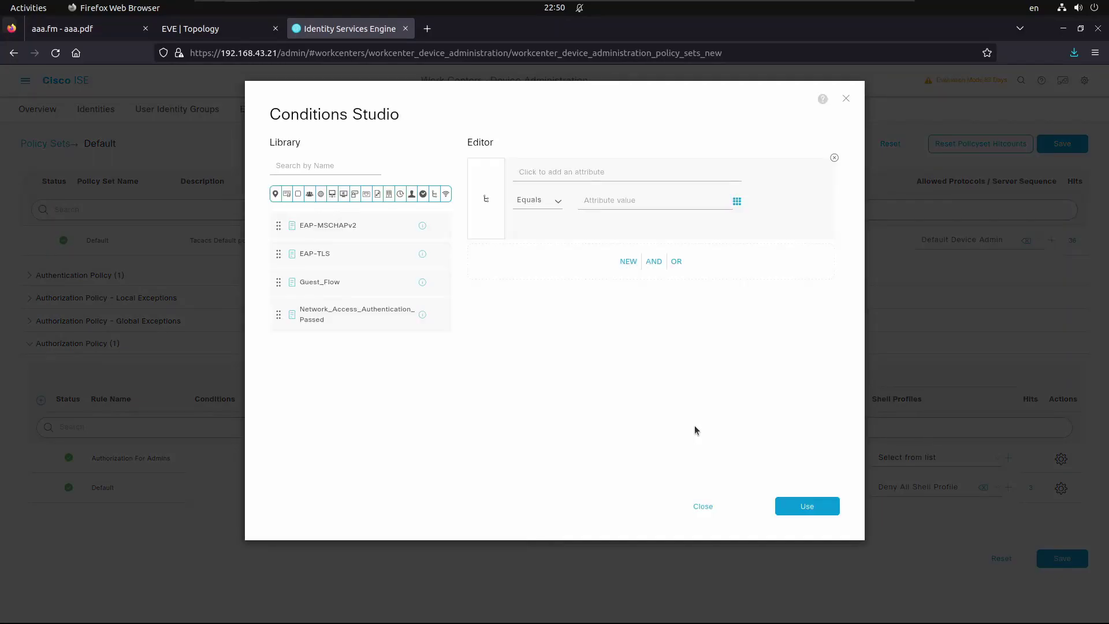
click(582, 170)
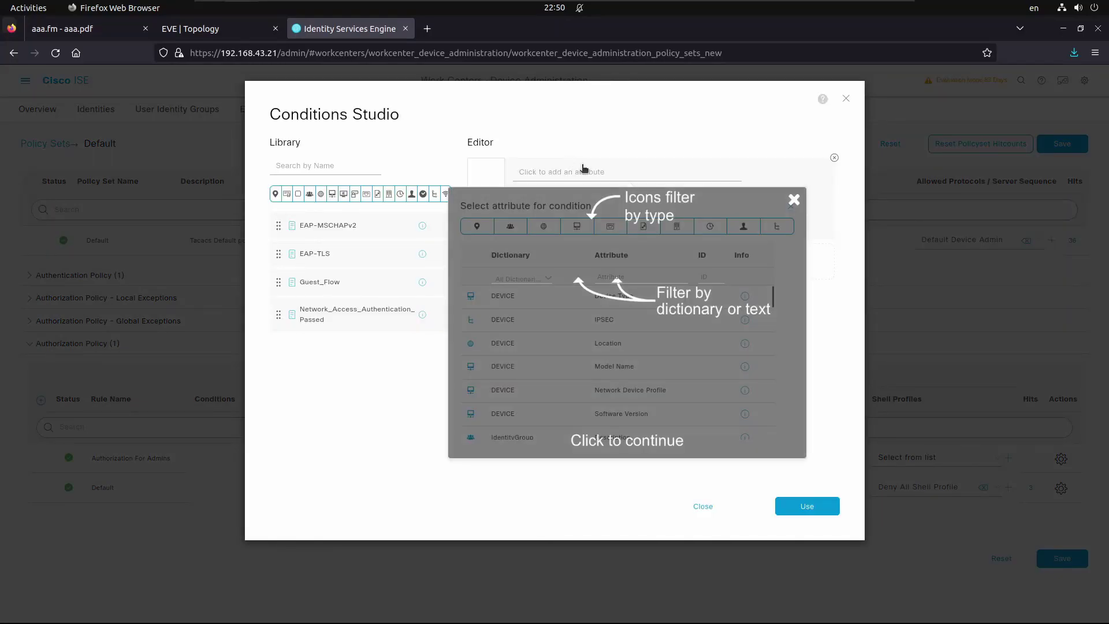
click(550, 278)
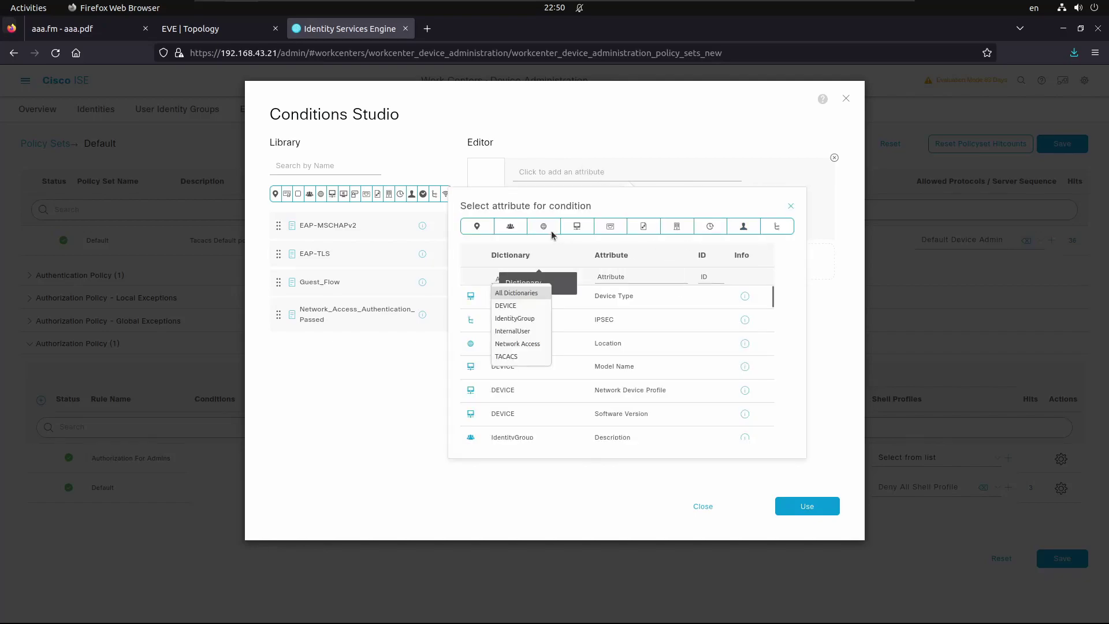
click(511, 232)
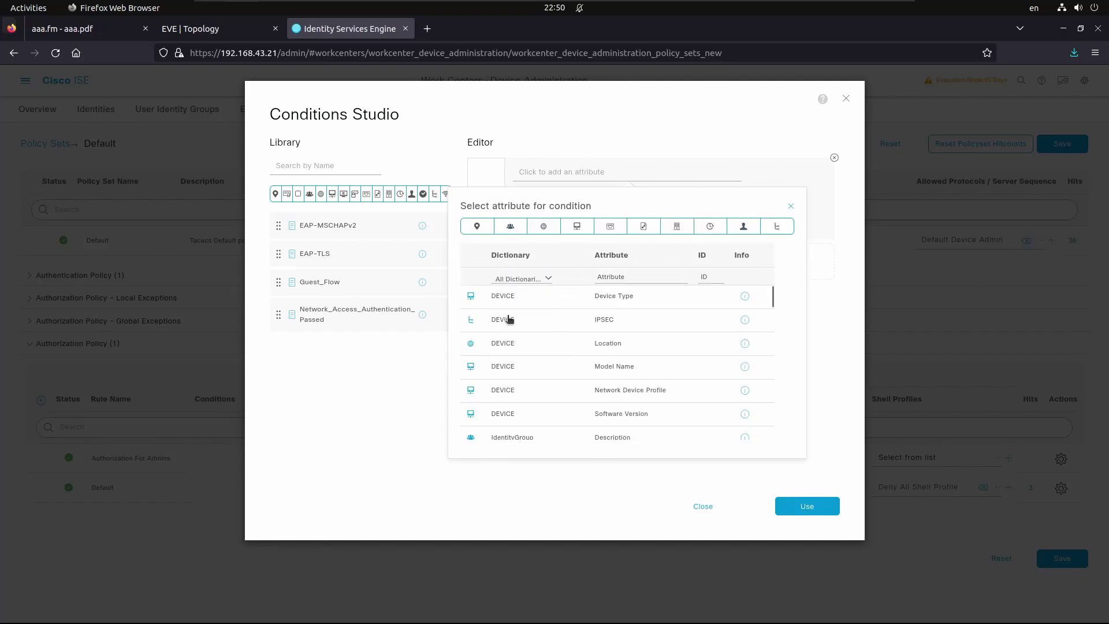
click(510, 225)
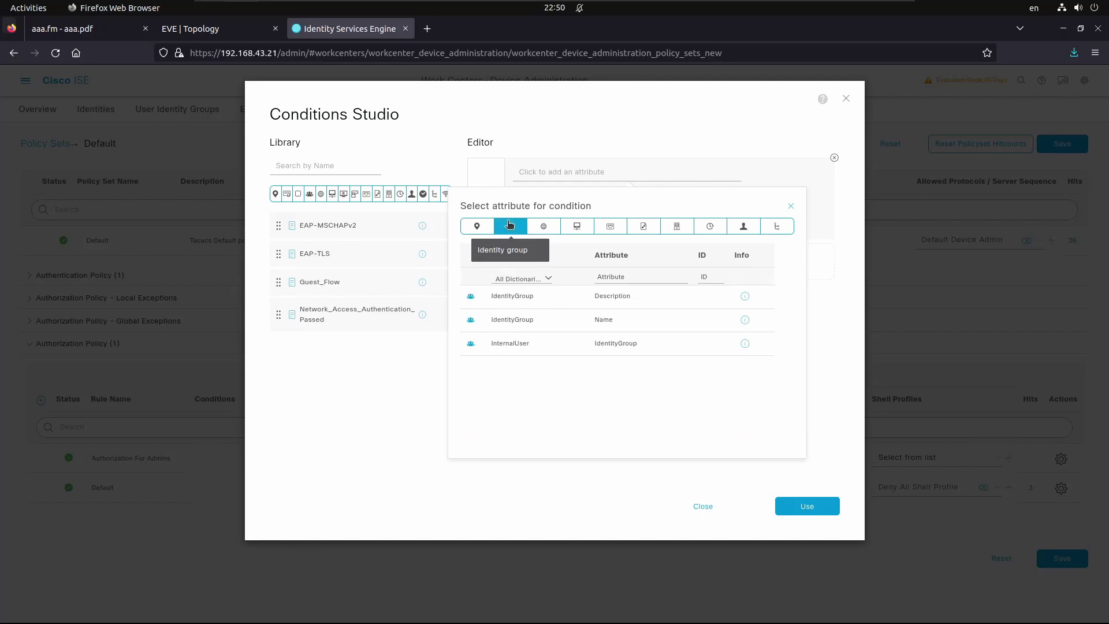
click(600, 321)
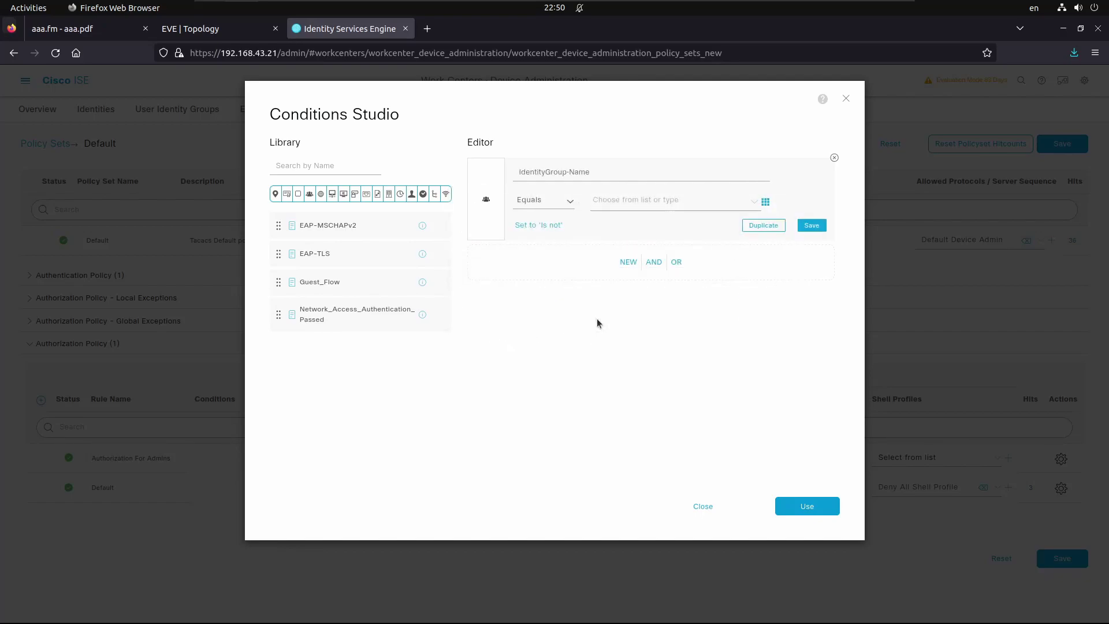
click(642, 200)
text(adm)
click(680, 240)
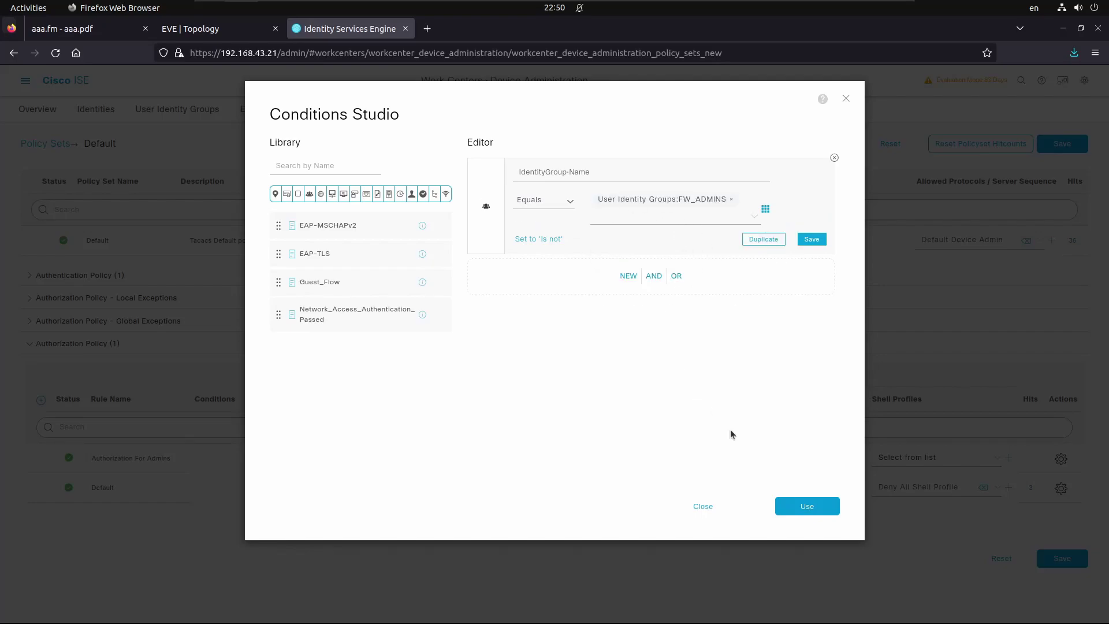
click(787, 513)
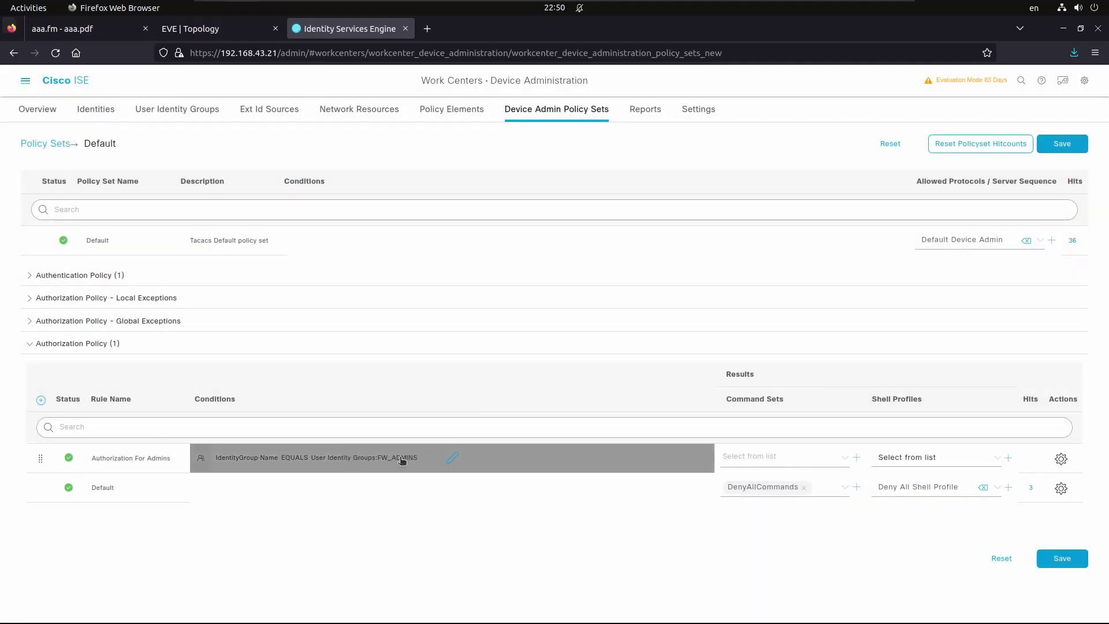
Give the Admins rule ADMIN_CMD_SET and the PRIV15_TACACS_PROFILE shell profile
click(784, 452)
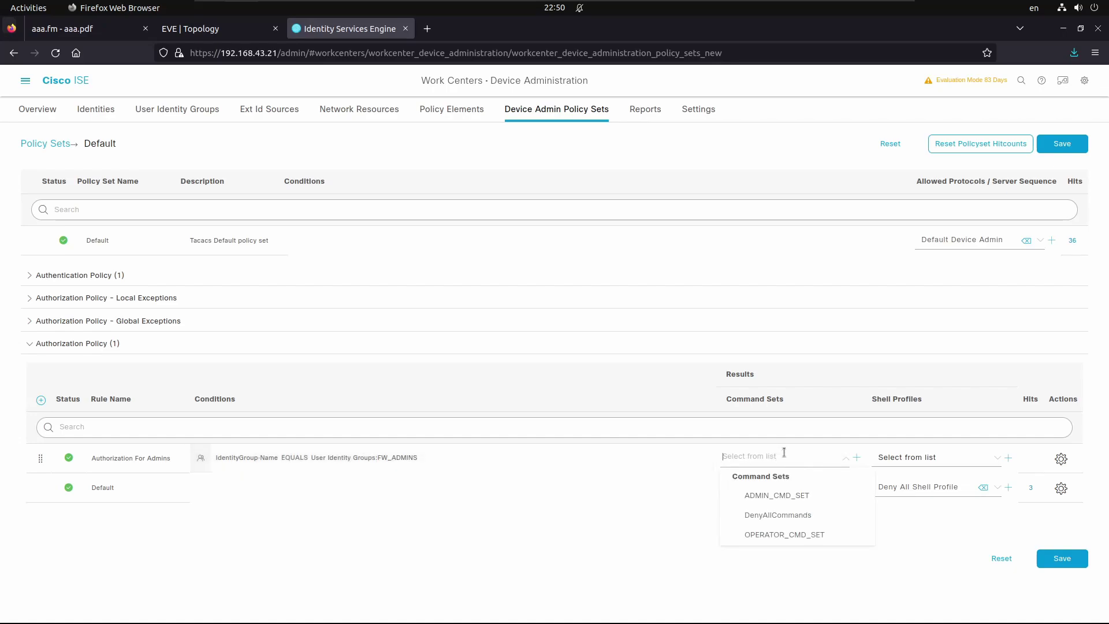
click(796, 493)
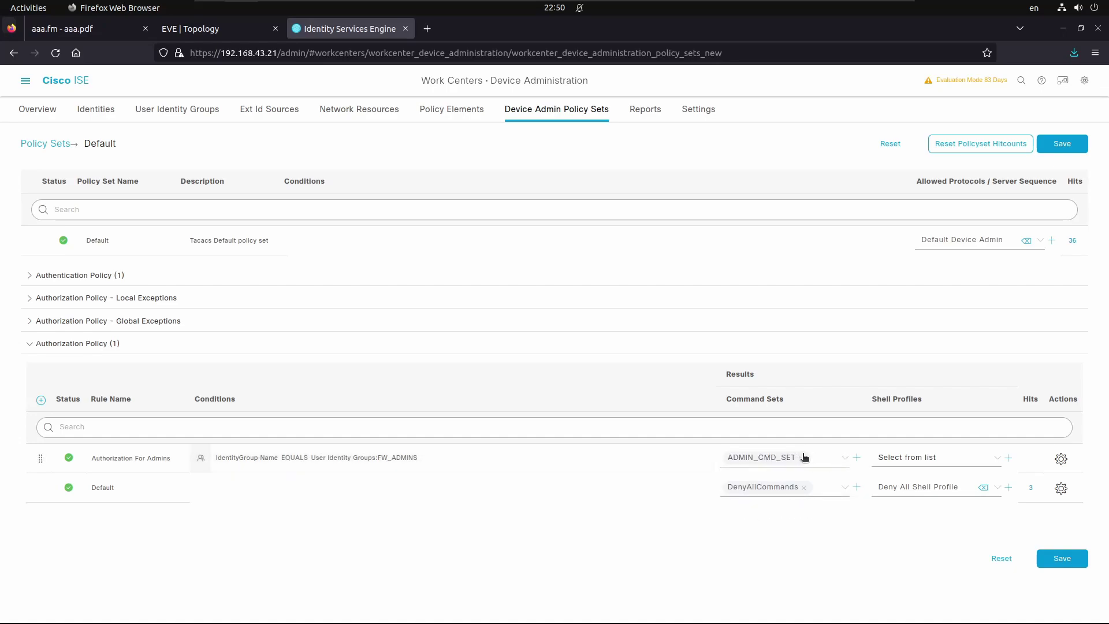
click(942, 458)
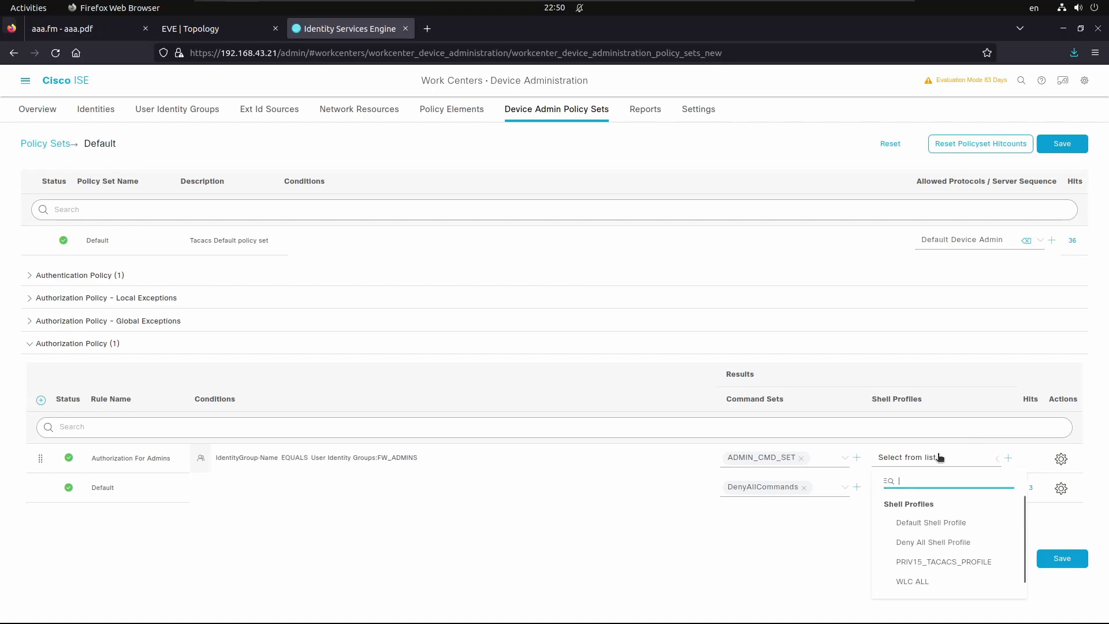
click(953, 562)
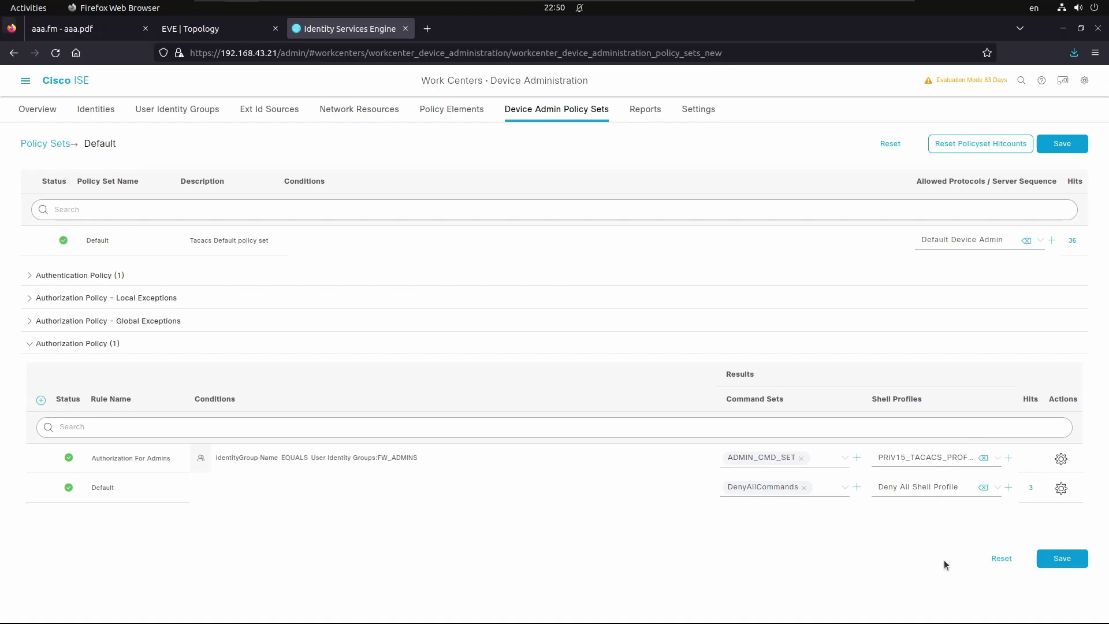
Duplicate the Admins rule below itself and rename the copy Authorization For Operators
click(1061, 459)
click(1021, 554)
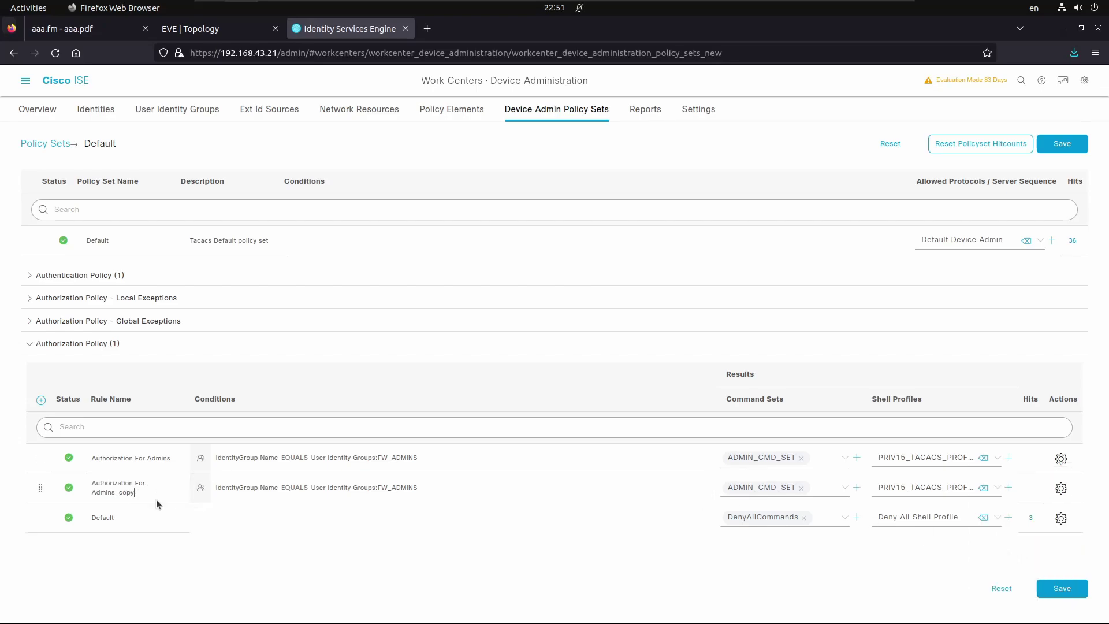
key(BackSpace)
key(BackSpace)
key(BackSpace)
key(BackSpace)
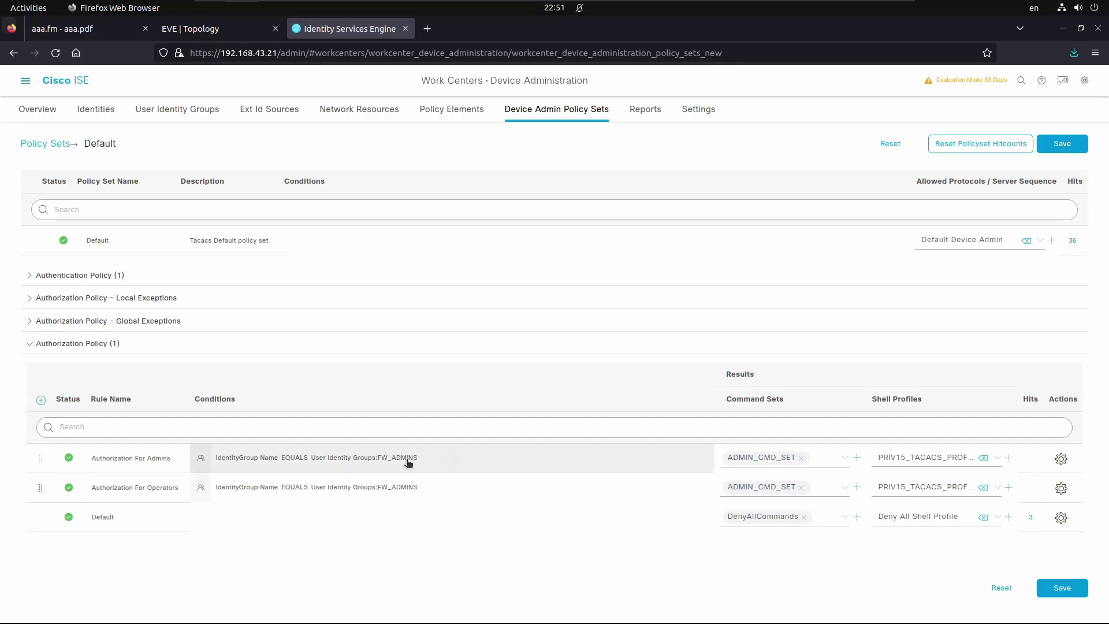
Change the Operators rule's condition group from FW_ADMINS to User Identity Groups:FW_OPERATORS
click(398, 487)
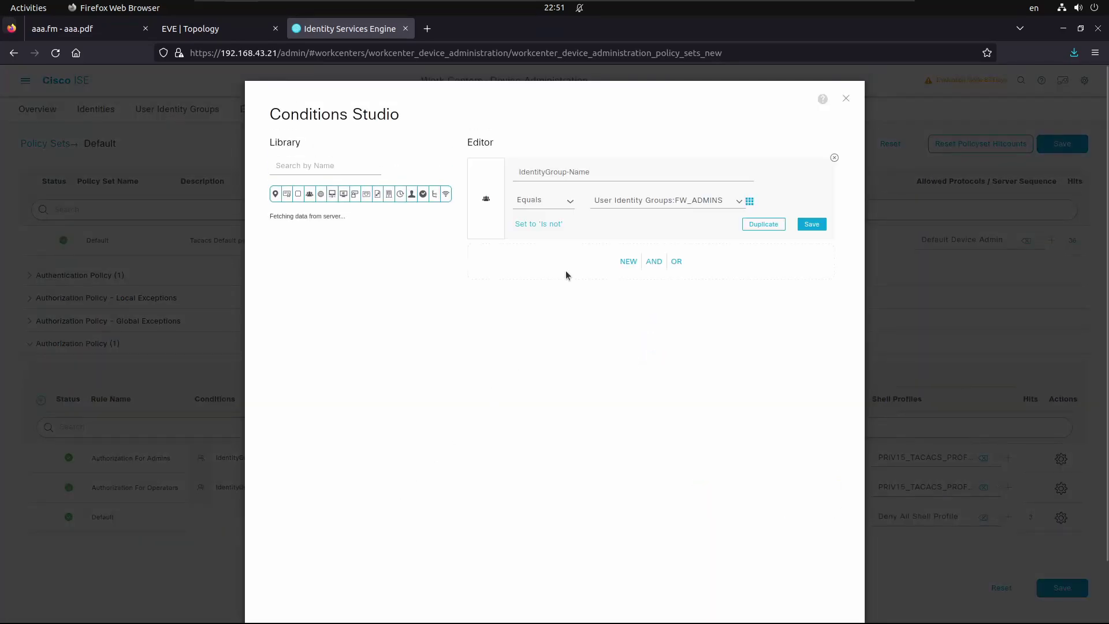
click(732, 201)
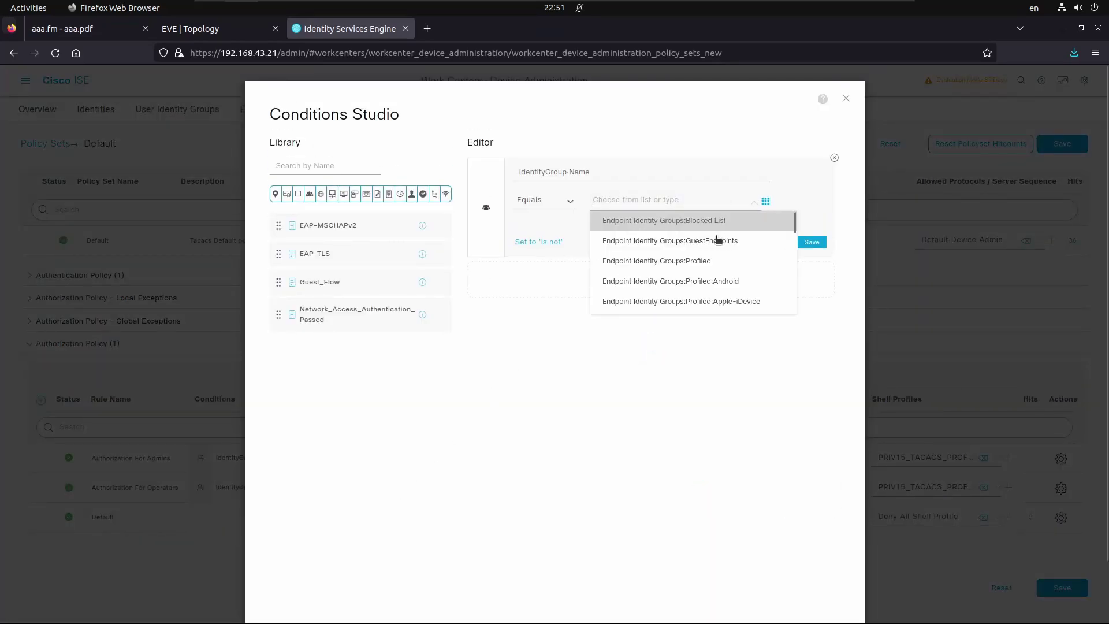
text(ope)
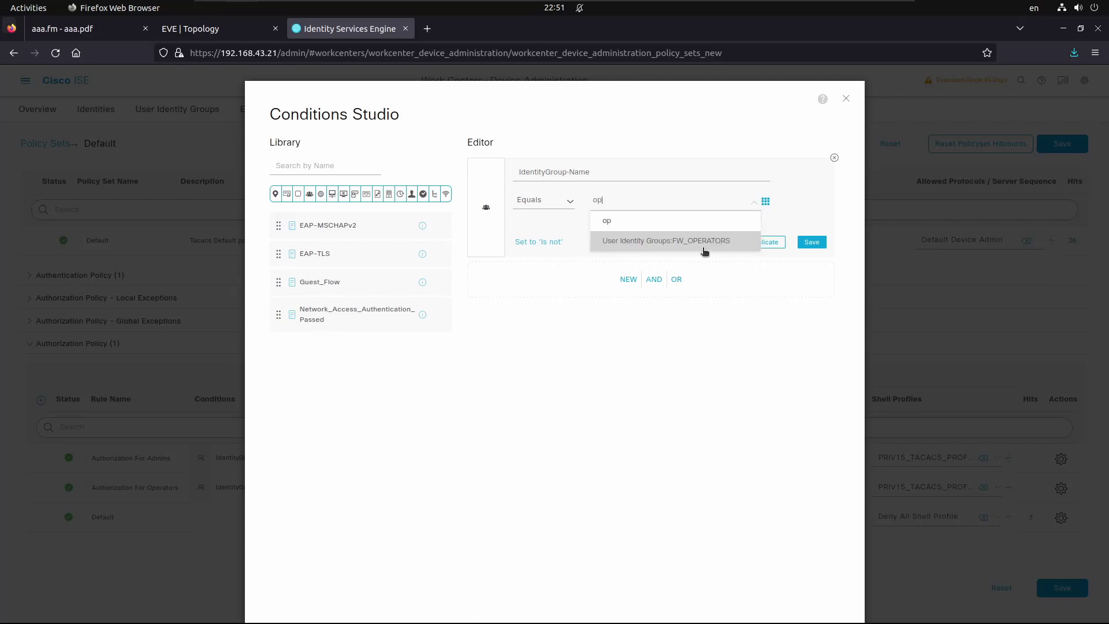
click(706, 242)
scroll(720, 449, down, 2)
click(797, 572)
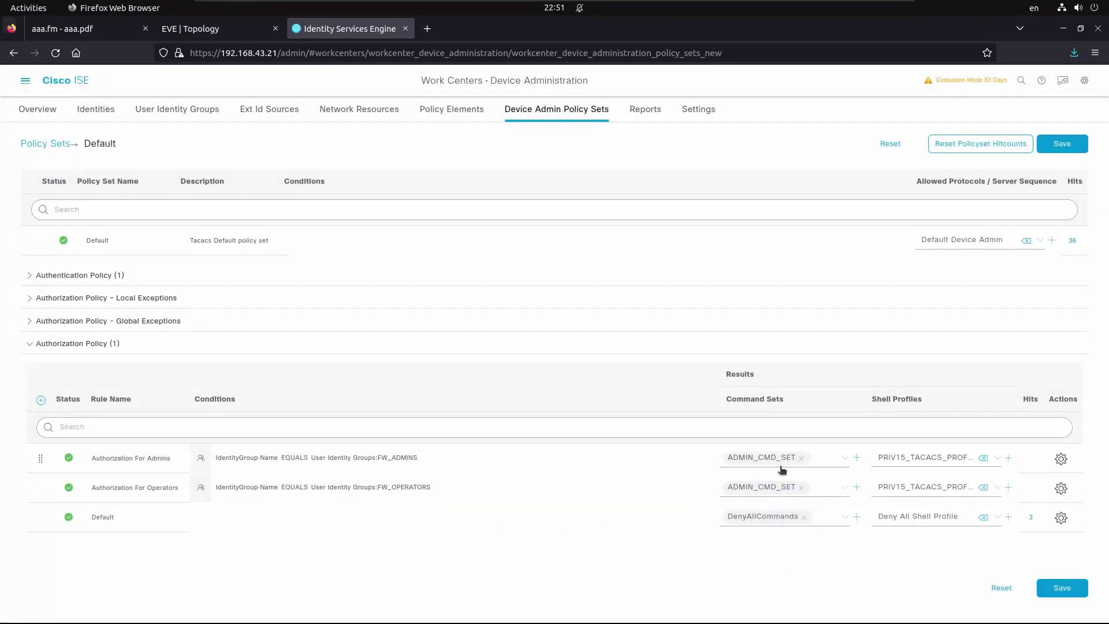
Replace ADMIN_CMD_SET with OPERATOR_CMD_SET on the Operators rule and save the policy
click(802, 488)
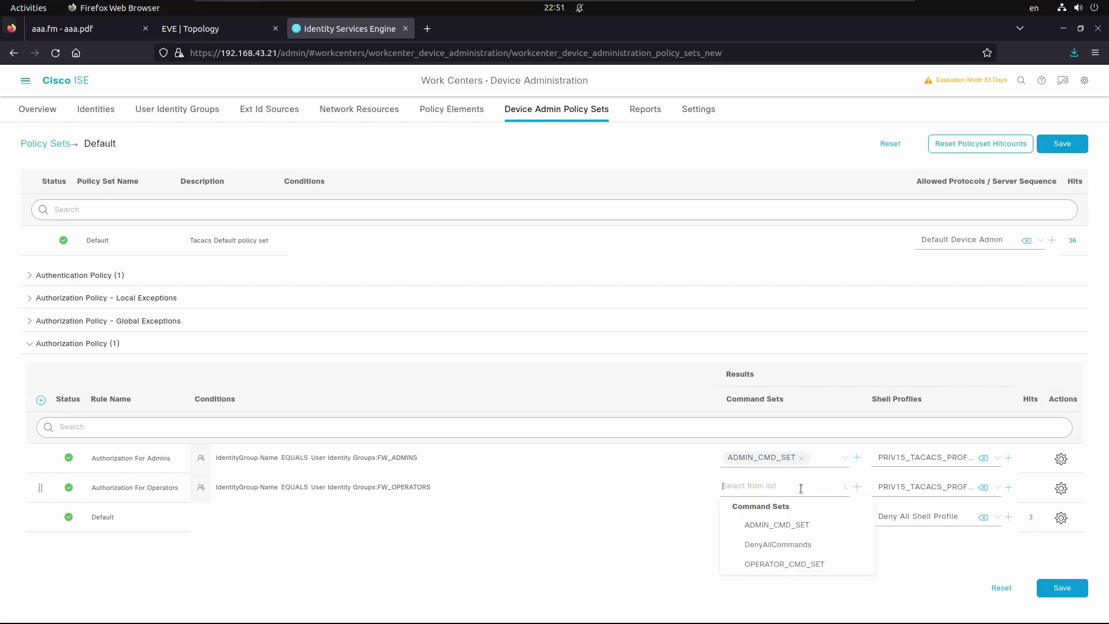
click(813, 563)
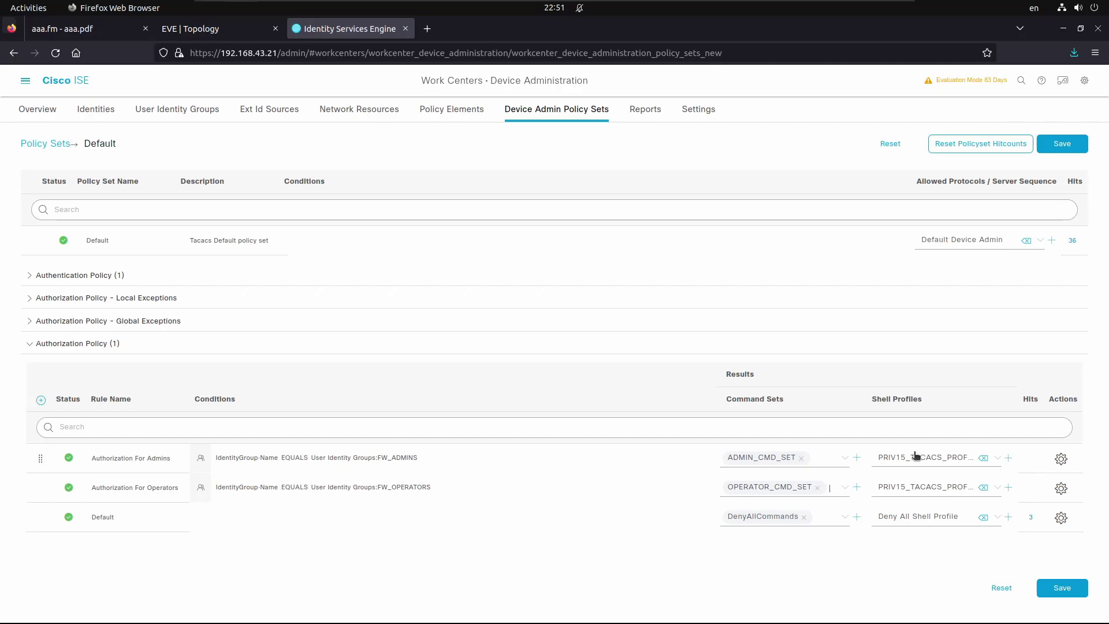
click(1061, 587)
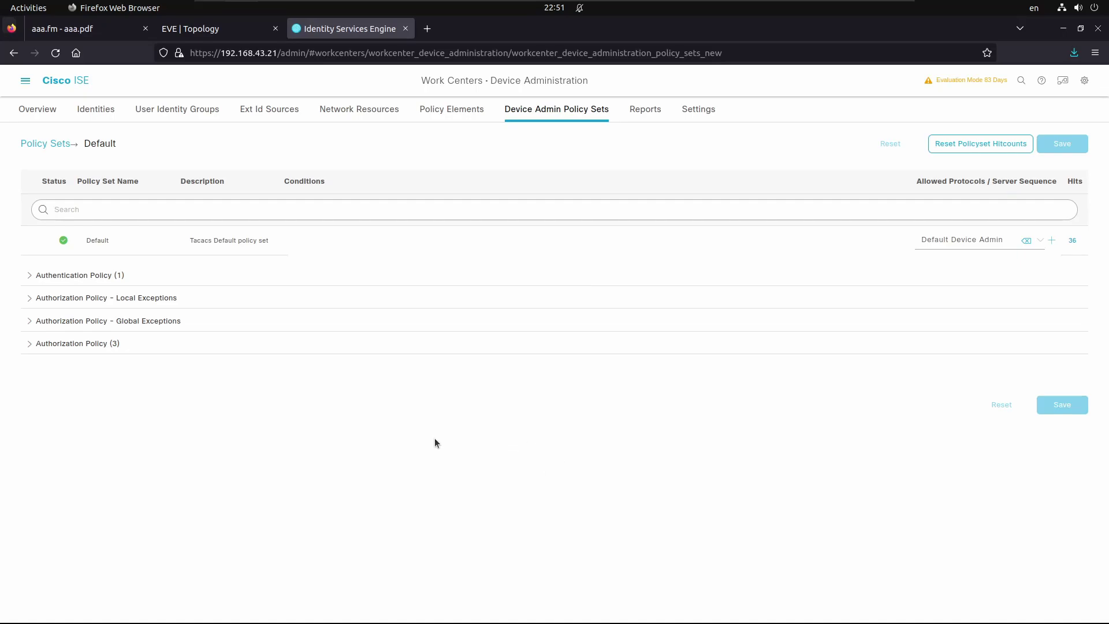
Enable Device Admin Service on the ISE node under Administration > System > Deployment and save
click(25, 81)
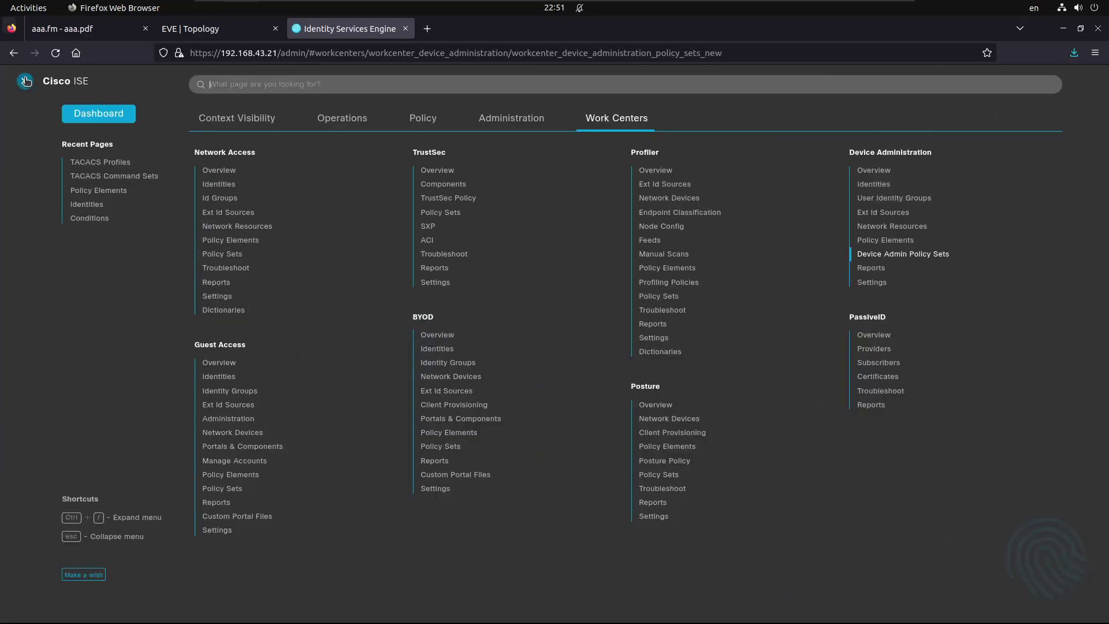
click(506, 120)
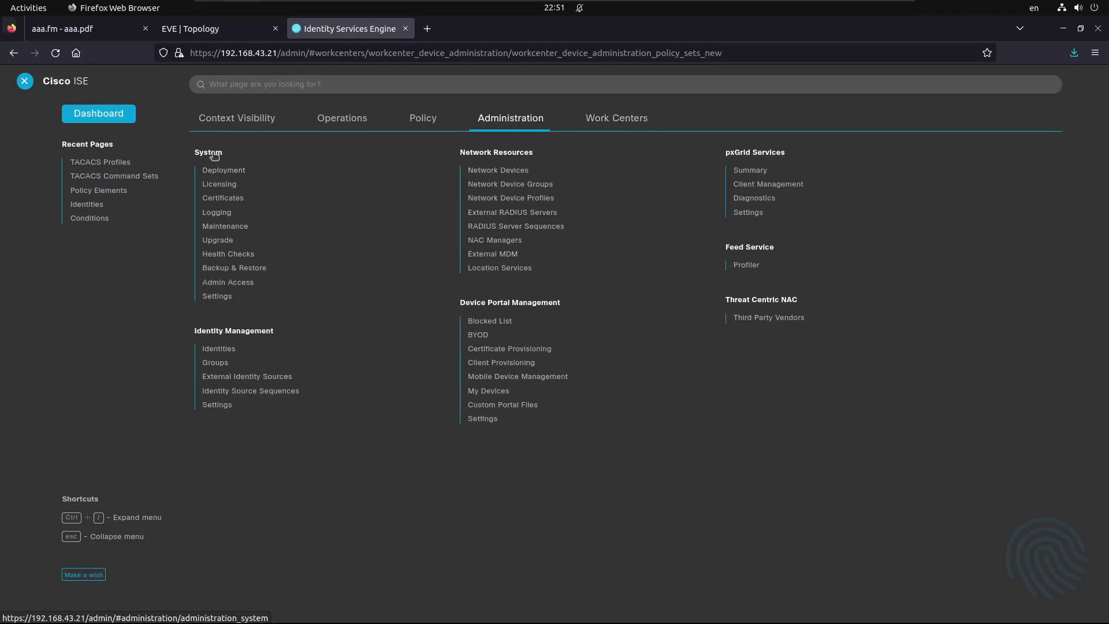
click(227, 174)
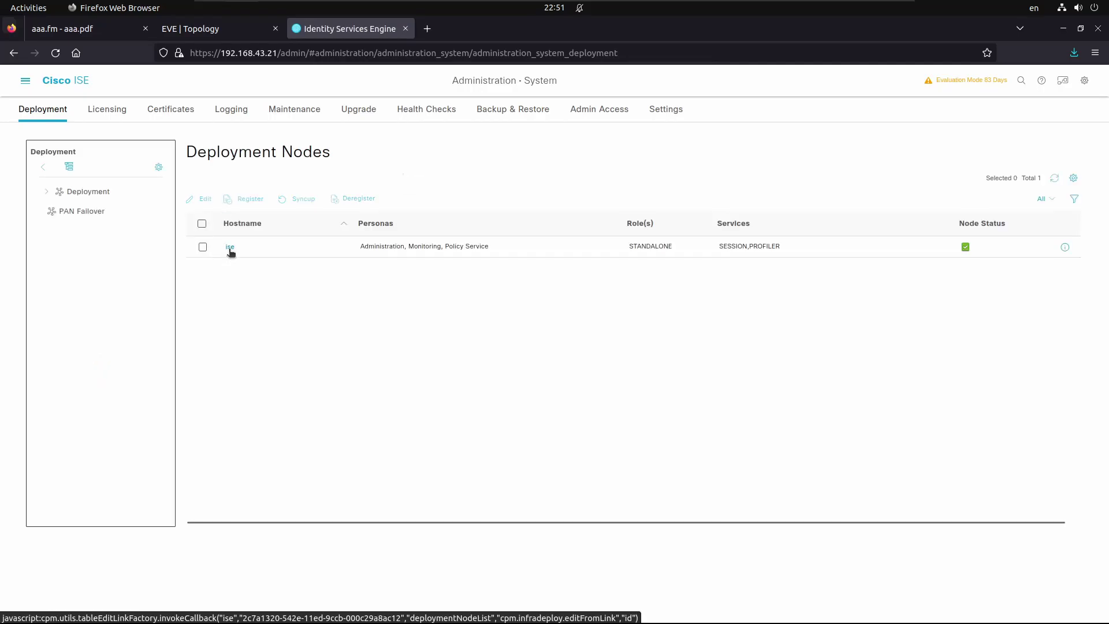
click(229, 249)
scroll(265, 364, down, 5)
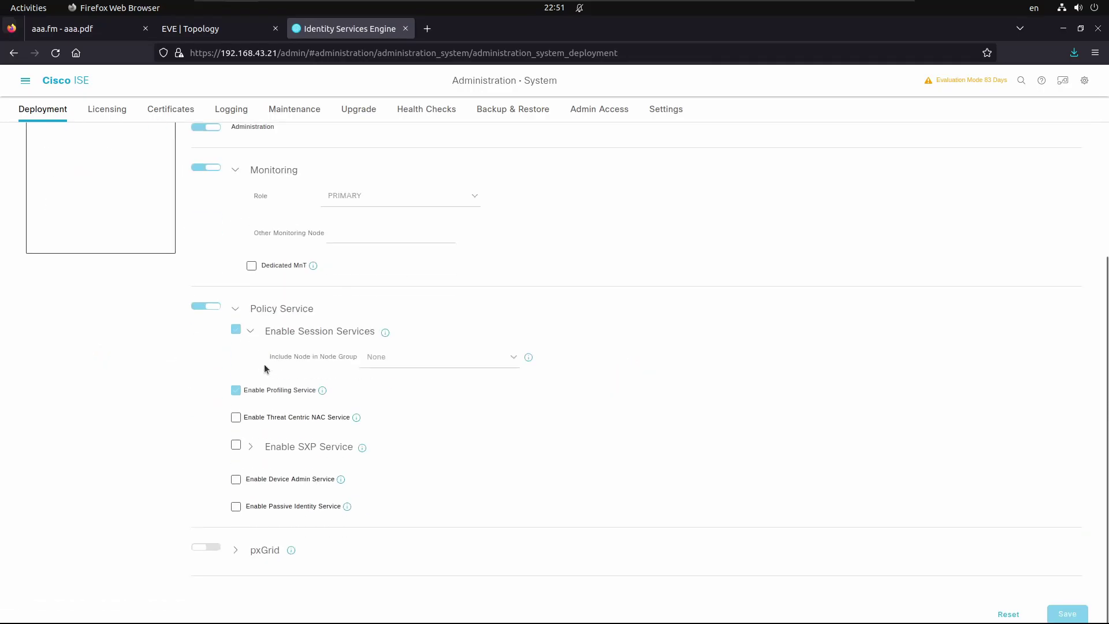
click(237, 481)
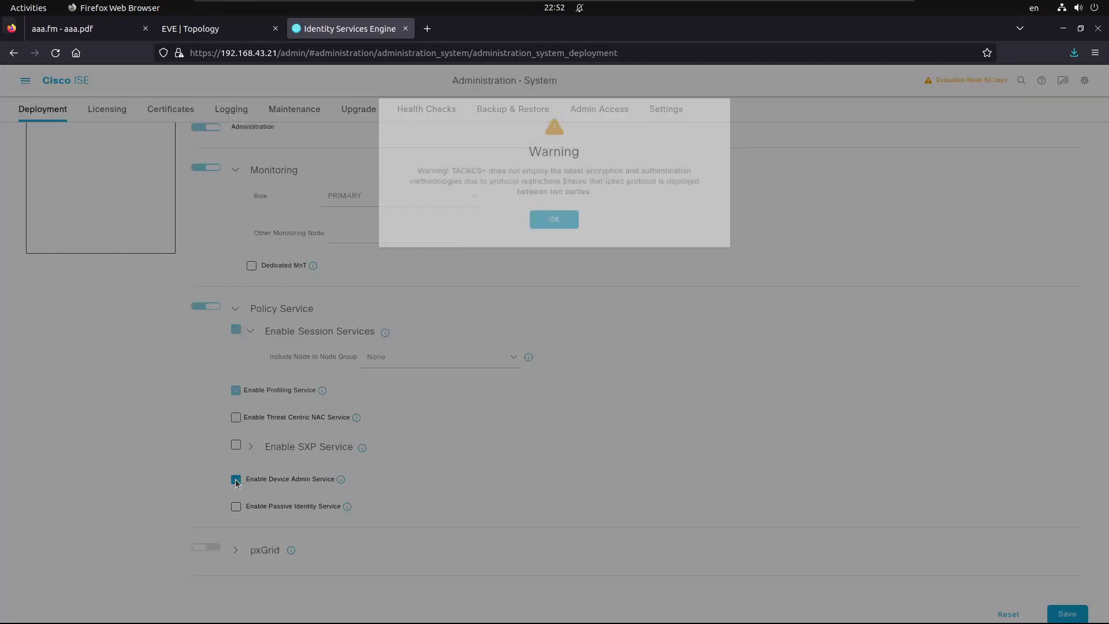
click(556, 220)
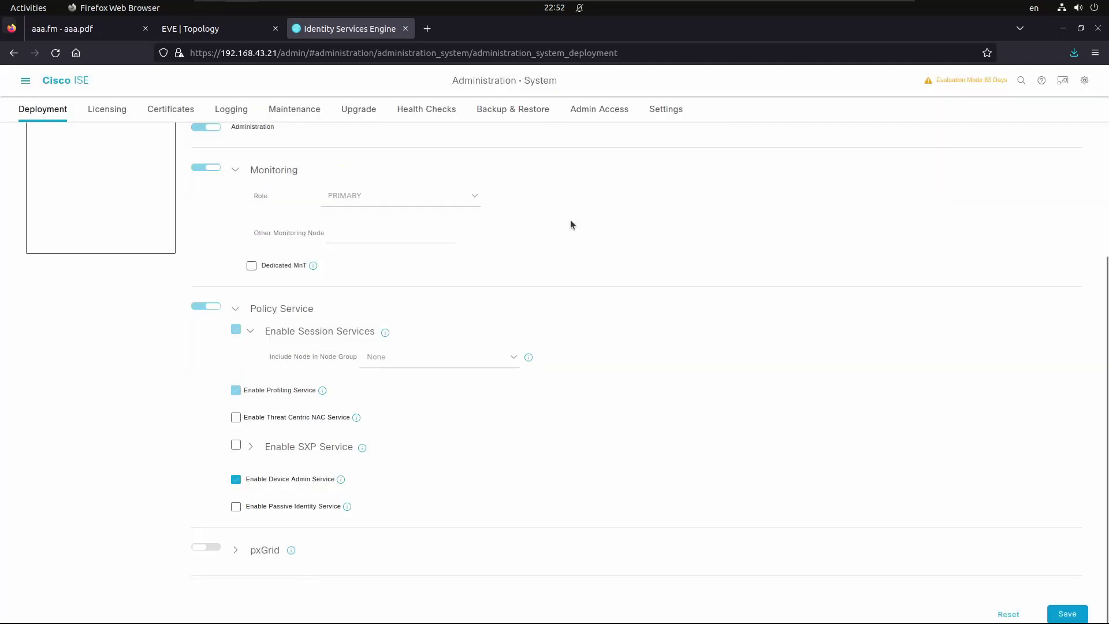
click(1056, 615)
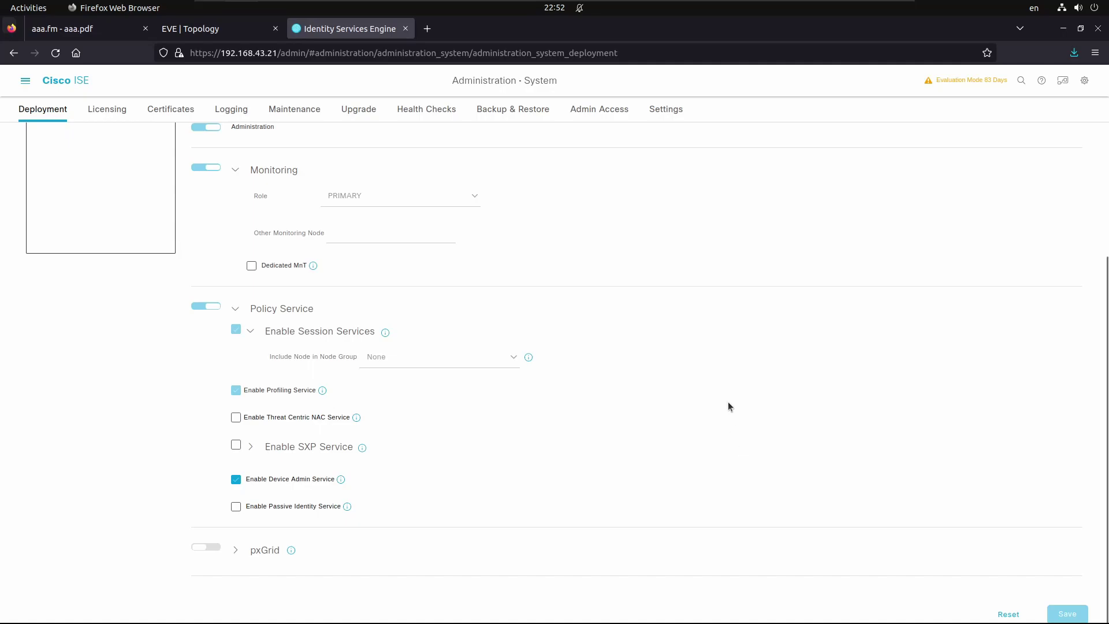
click(211, 33)
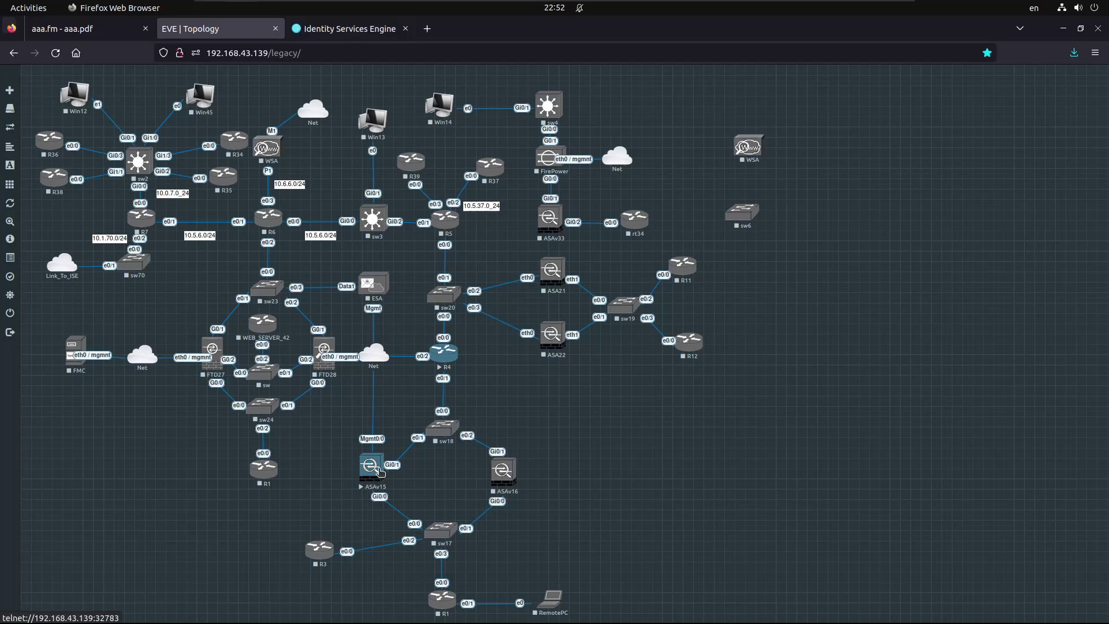
Open the ASAv15 console and enter global configuration mode with en and conf t
click(372, 468)
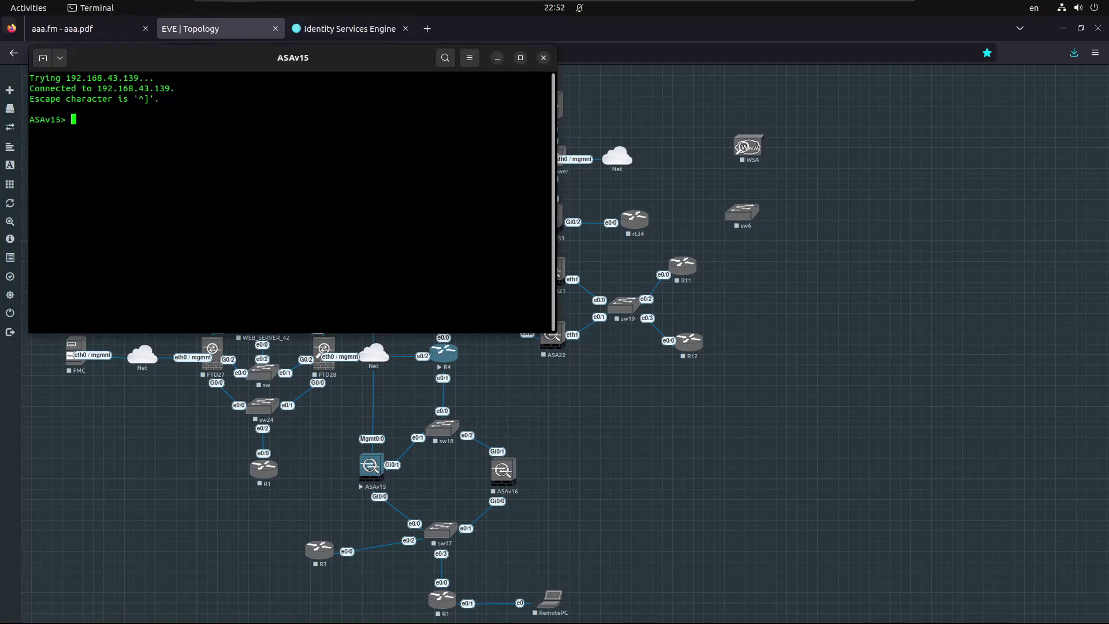
text(en)
key(Return)
key(Return)
text(conf t)
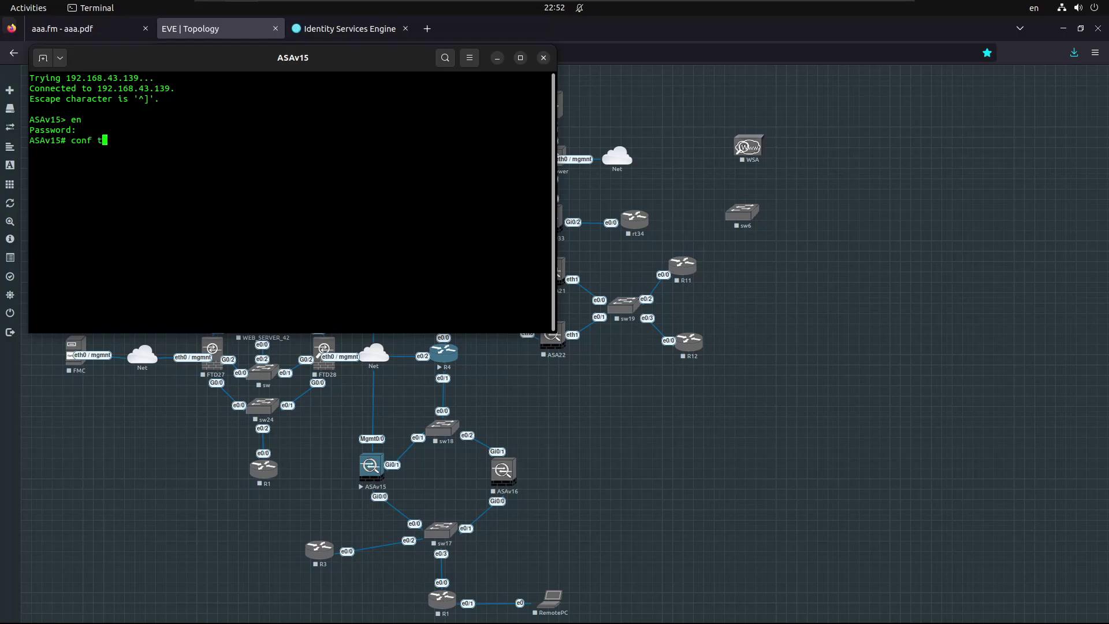
key(Return)
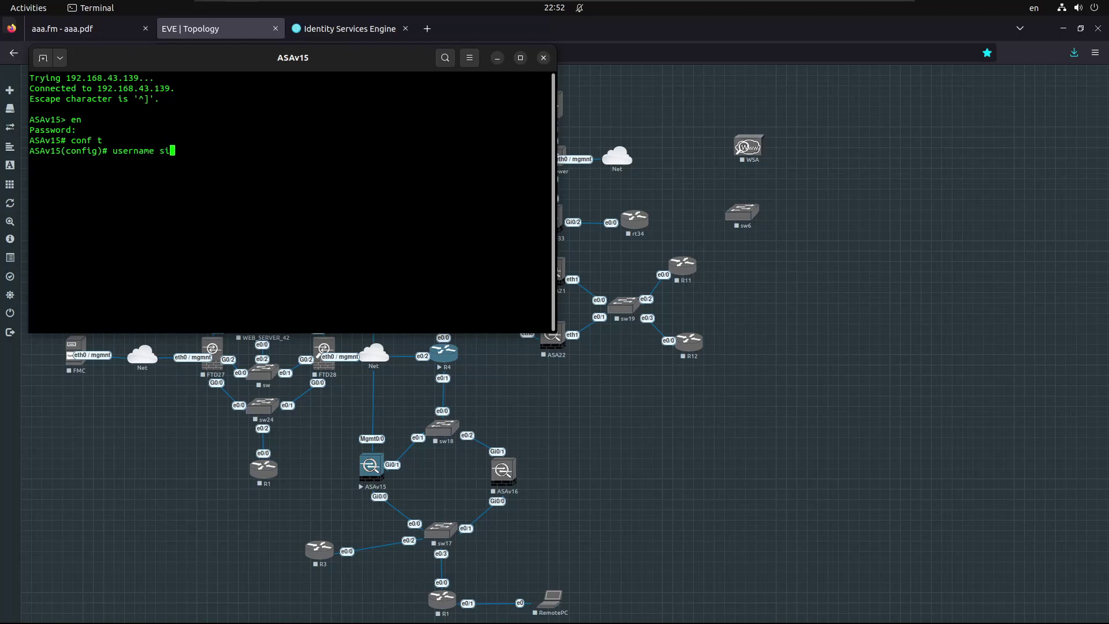
Create a local privilege-15 user with its password, then begin the aaa-server ISE tacacs+ command
key(Return)
key(Return)
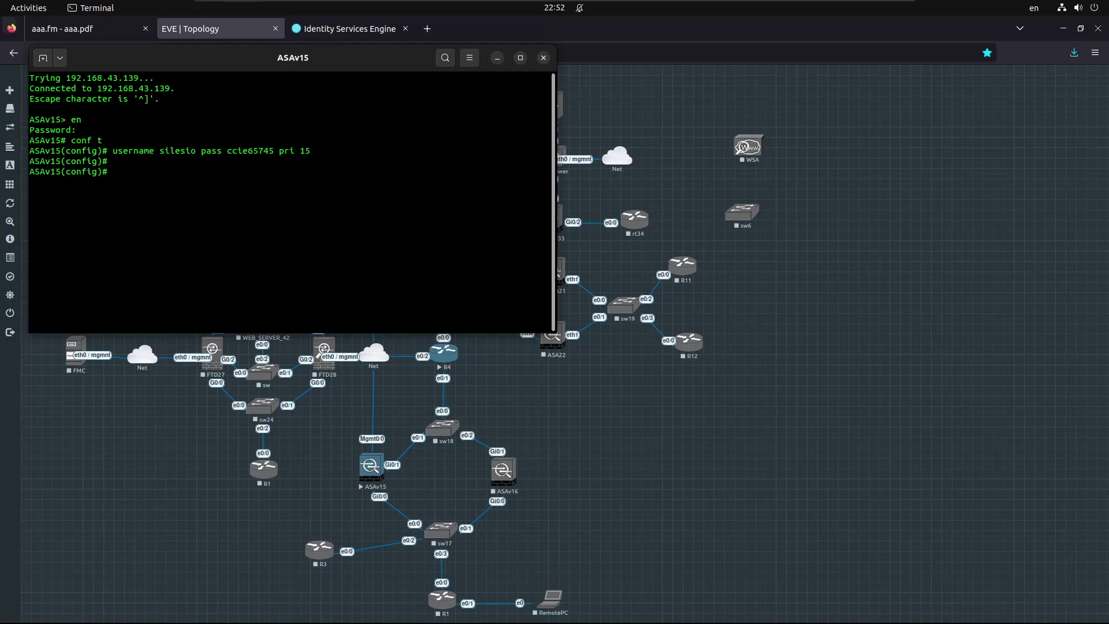
Create the ISE TACACS+ server group with host 192.168.43.21 on management and its shared key
key(Tab)
key(Return)
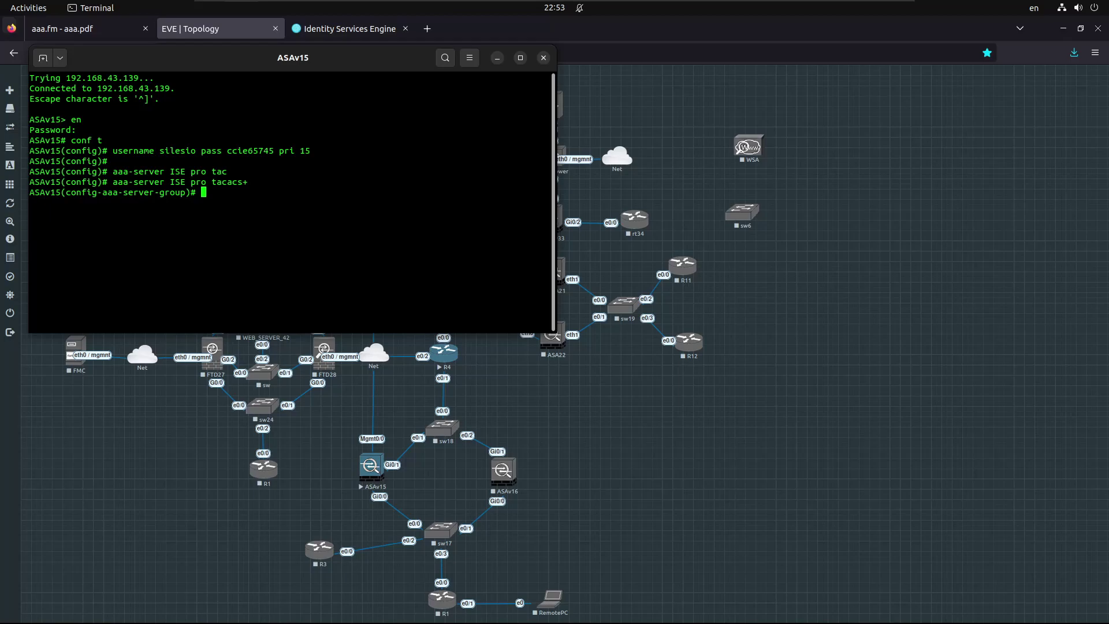
key(Up)
key(BackSpace)
key(BackSpace)
key(BackSpace)
key(BackSpace)
key(BackSpace)
key(BackSpace)
key(BackSpace)
key(BackSpace)
key(BackSpace)
key(BackSpace)
key(BackSpace)
text((management)
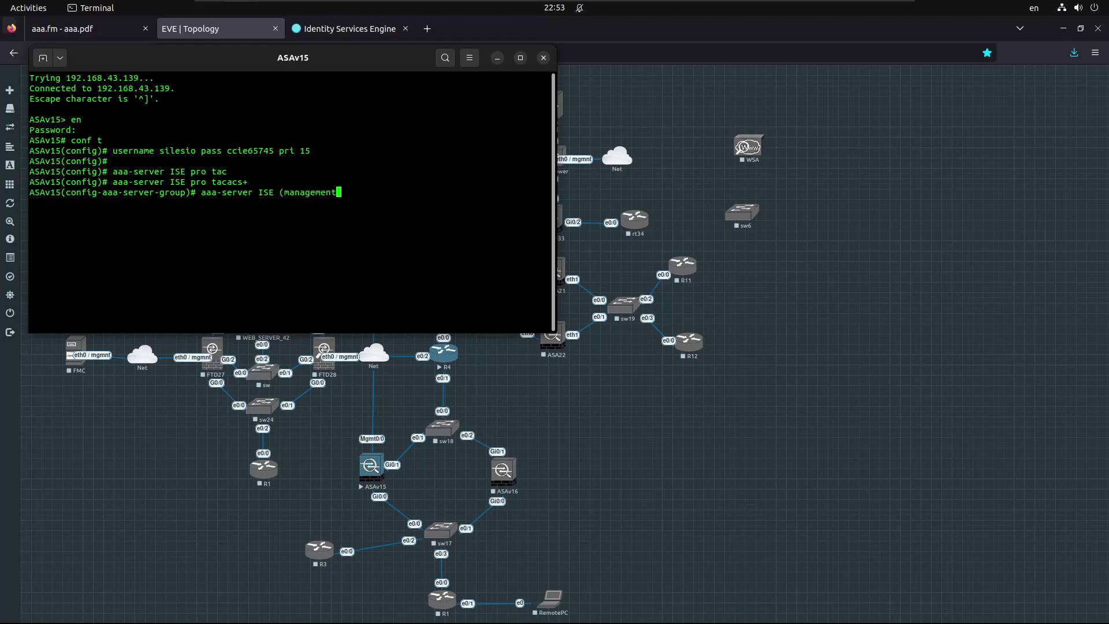
text() host 192.168.43.21)
key(Return)
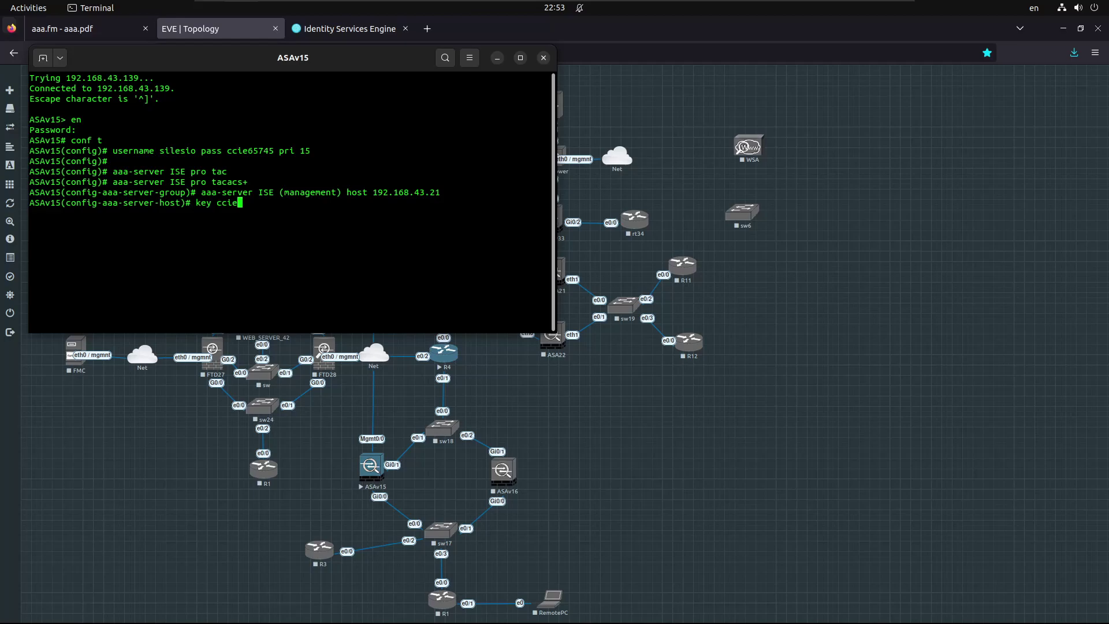
key(Return)
Permit telnet from 0.0.0.0 0.0.0.0 on the management interface
text(exit)
key(Return)
key(Return)
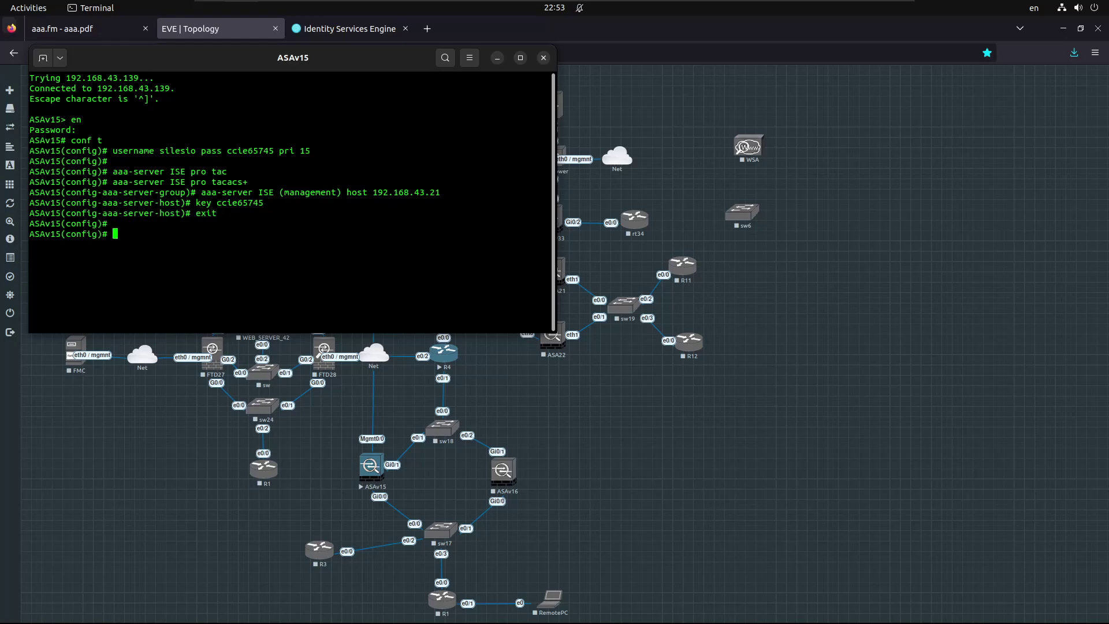
text(telnet 0.0.0.0 0.0.0.0 management)
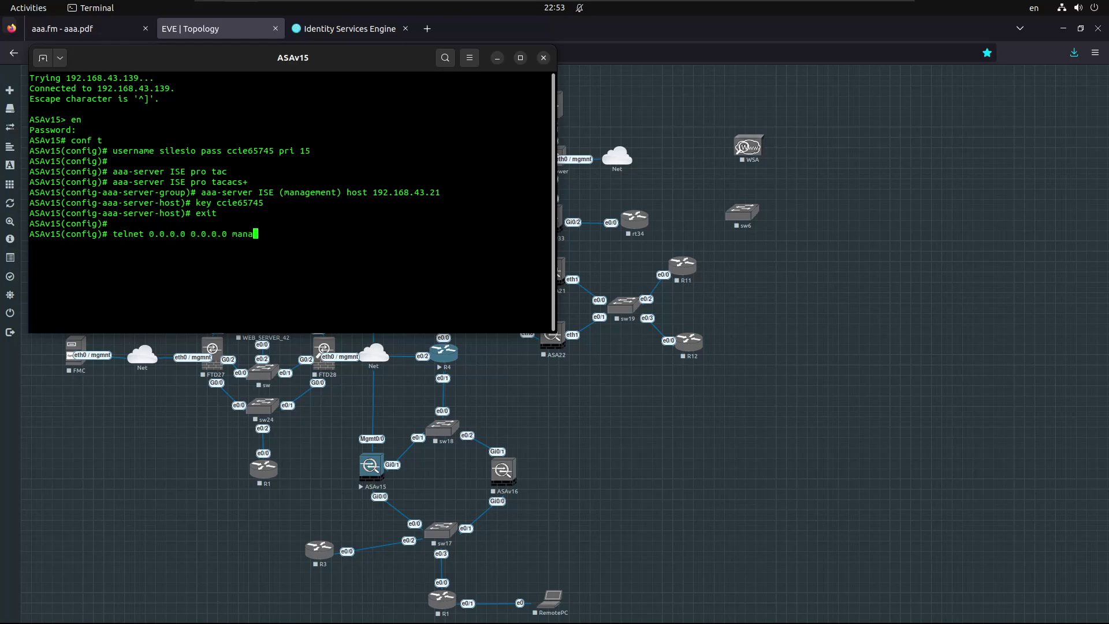
key(ctrl+a)
key(Return)
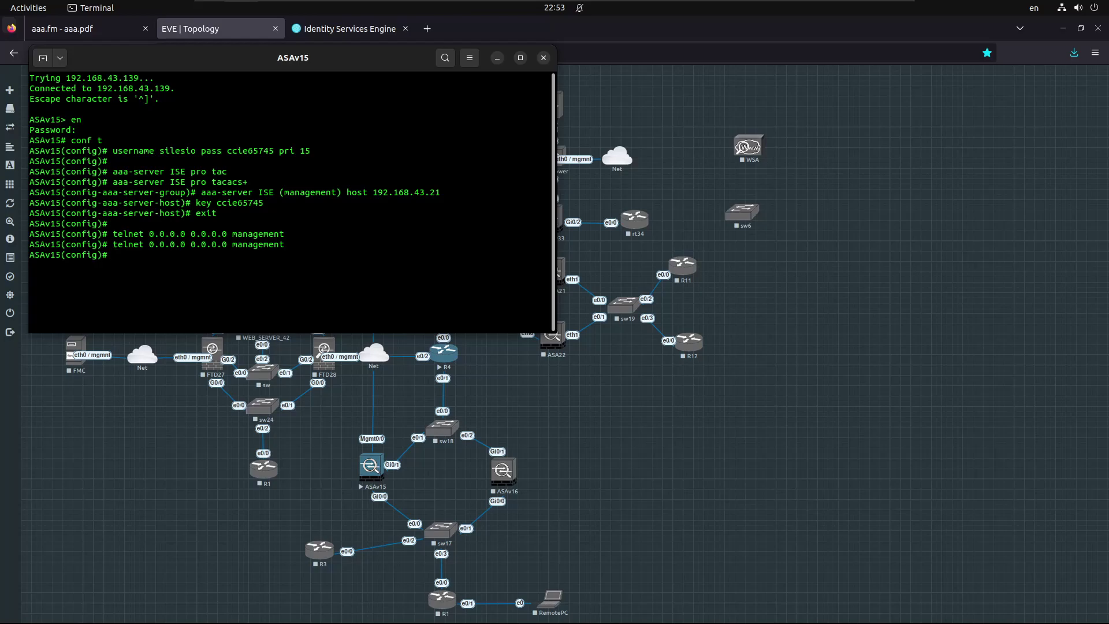
Configure telnet console authentication through ISE with LOCAL fallback on the ASAv
text(aaa authenticatoin telnet console ISE ?)
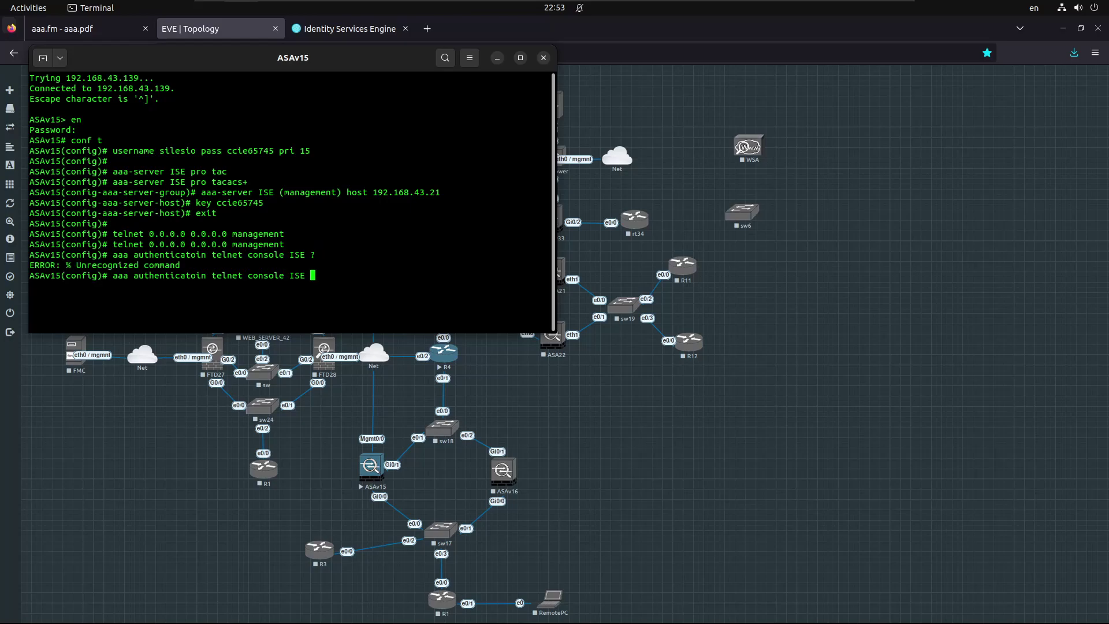
key(BackSpace)
key(BackSpace)
key(BackSpace)
key(BackSpace)
key(BackSpace)
key(BackSpace)
key(BackSpace)
key(BackSpace)
key(BackSpace)
key(BackSpace)
key(BackSpace)
key(BackSpace)
key(BackSpace)
key(BackSpace)
key(BackSpace)
key(BackSpace)
key(BackSpace)
key(BackSpace)
key(BackSpace)
key(BackSpace)
key(BackSpace)
text(io)
text(n )
text(?)
text(telnet )
text(co)
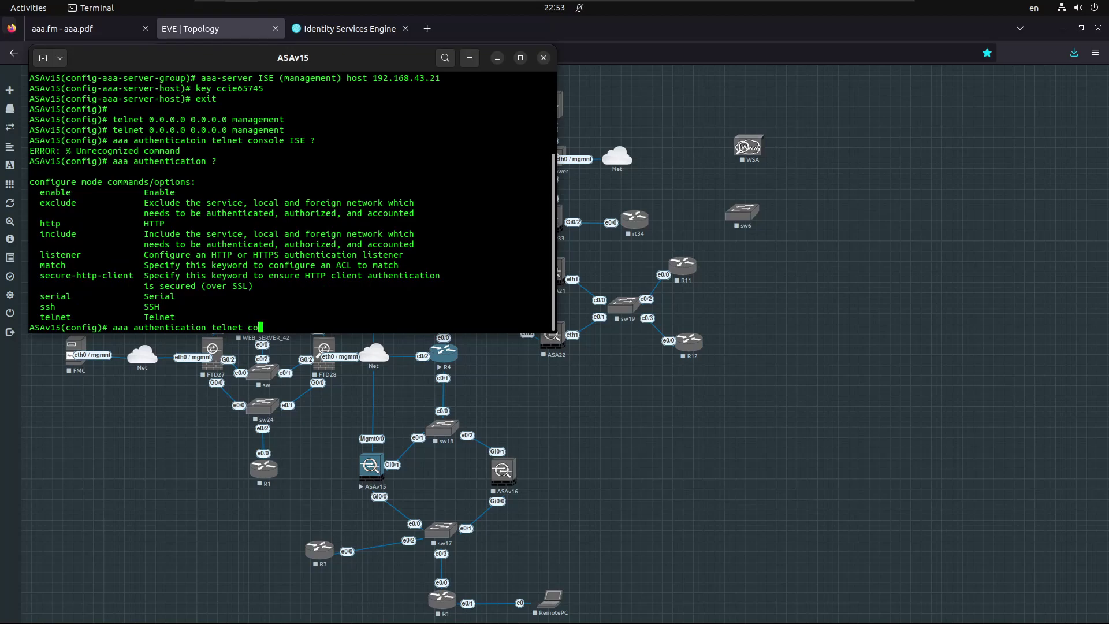
text(nsole ISE)
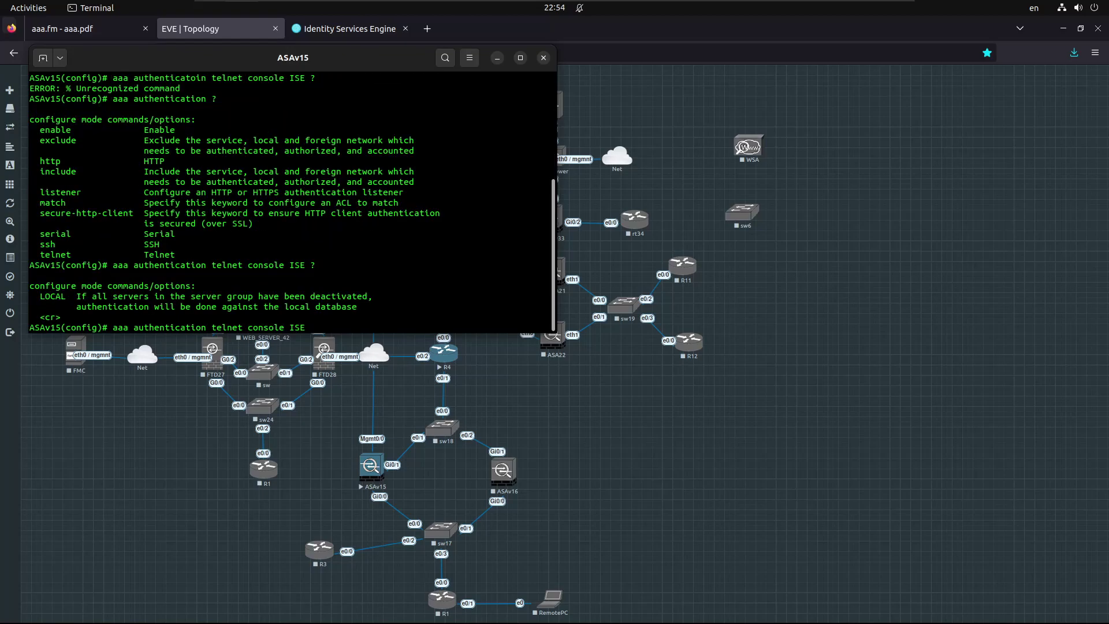
text( ?LOCAL)
key(Return)
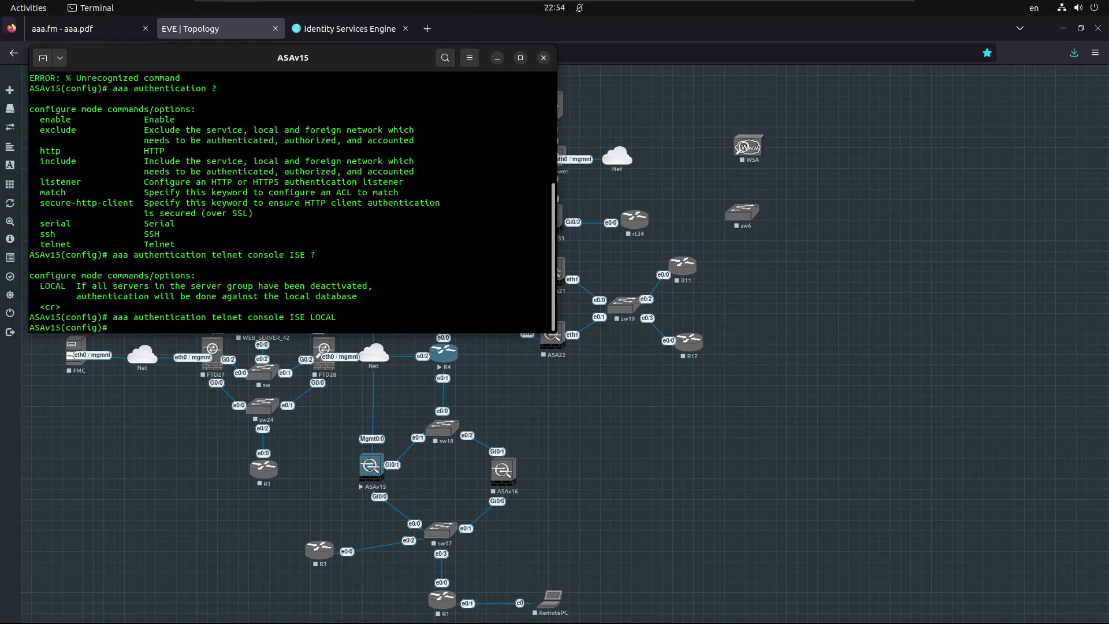
Enable exec authorization via the authentication server with auto-enable
text(aaa authorization)
key(Tab)
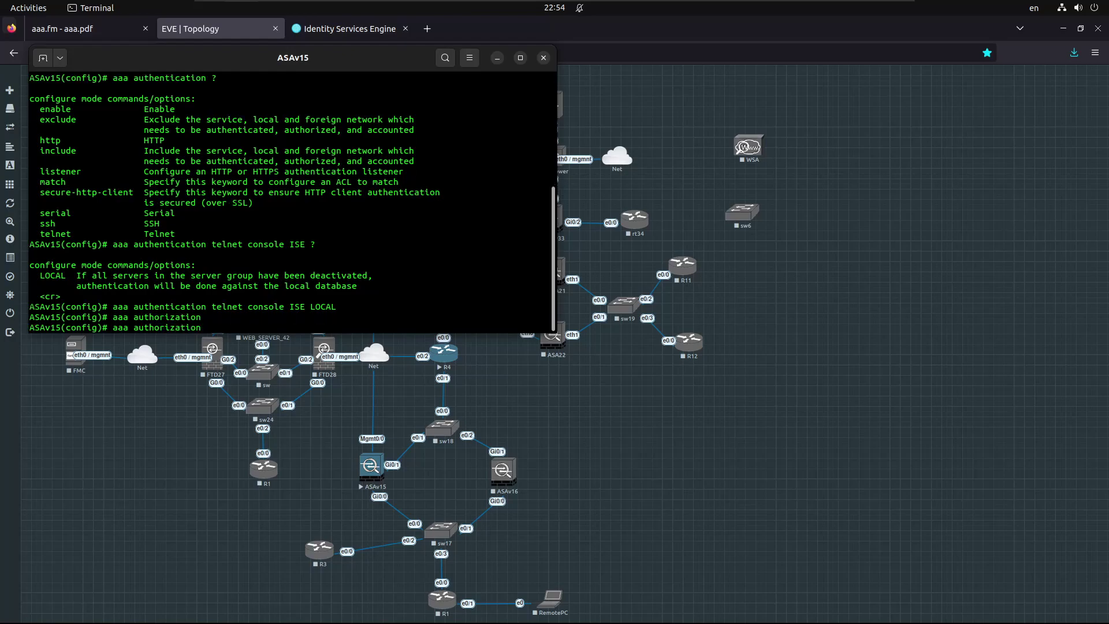
text(exec au)
key(Tab)
text(au)
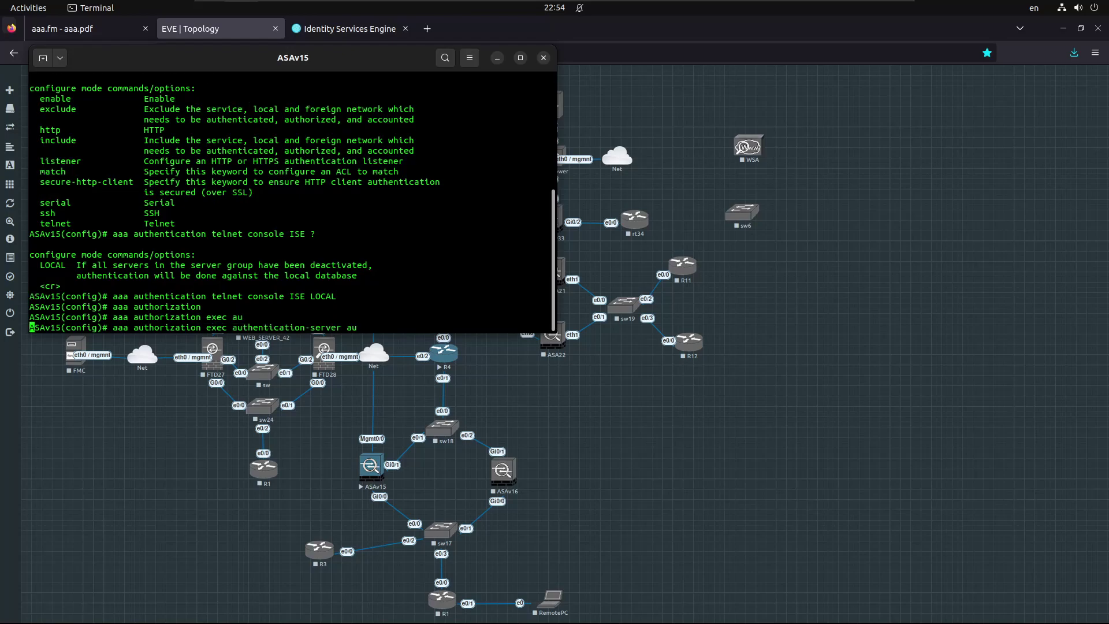
key(Tab)
key(Return)
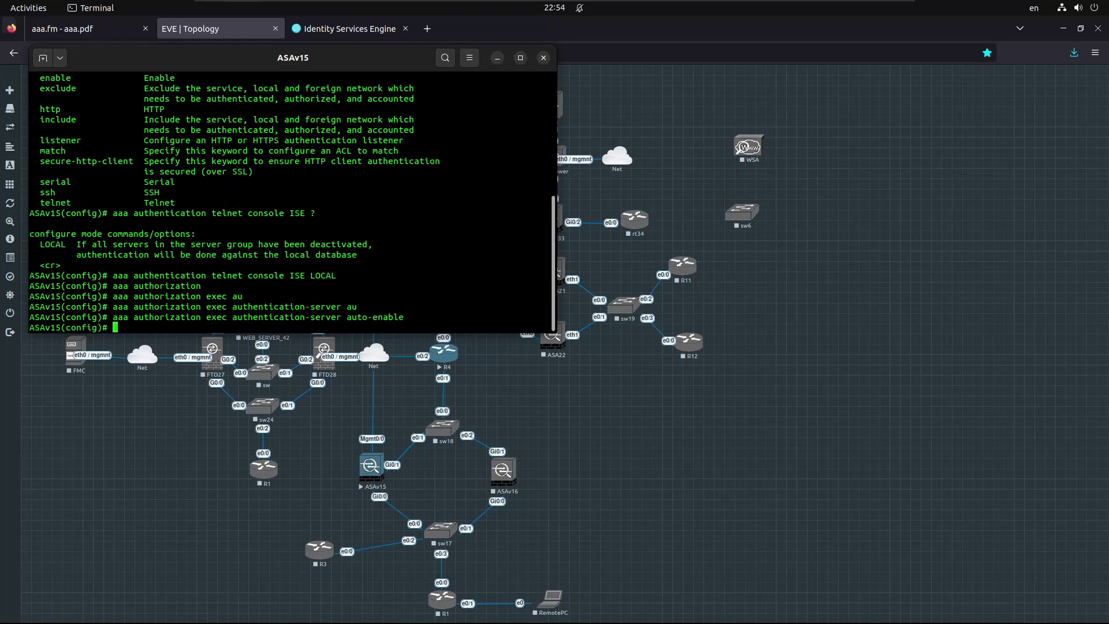
Enable command authorization through ISE with LOCAL fallback
text(aaa auth)
key(Tab)
text(o)
key(Tab)
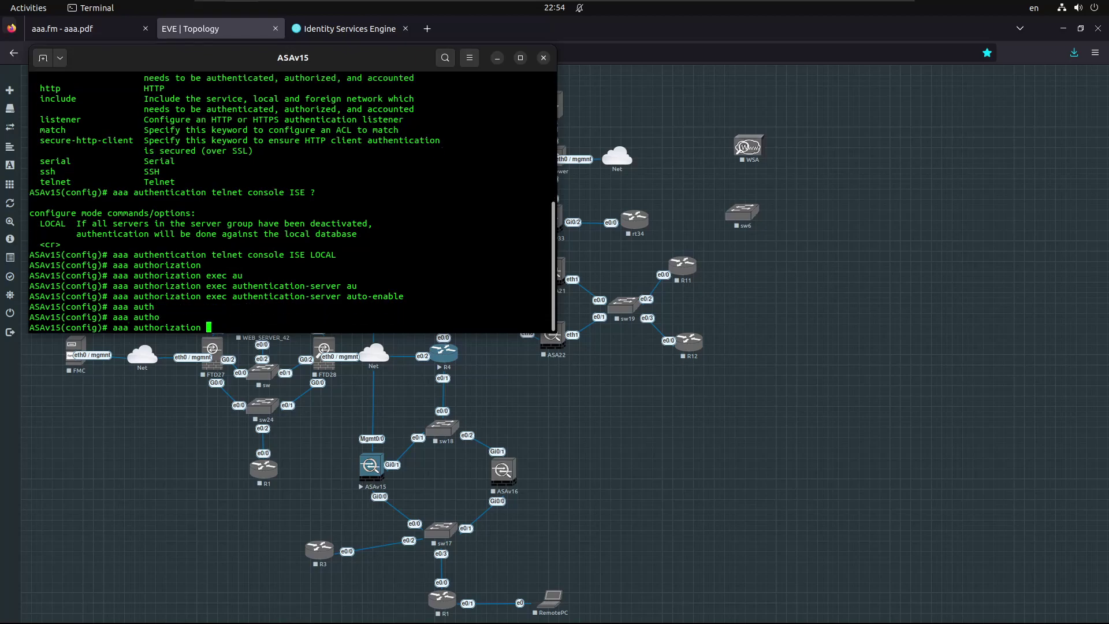
text(com)
key(Tab)
text(ISE loca)
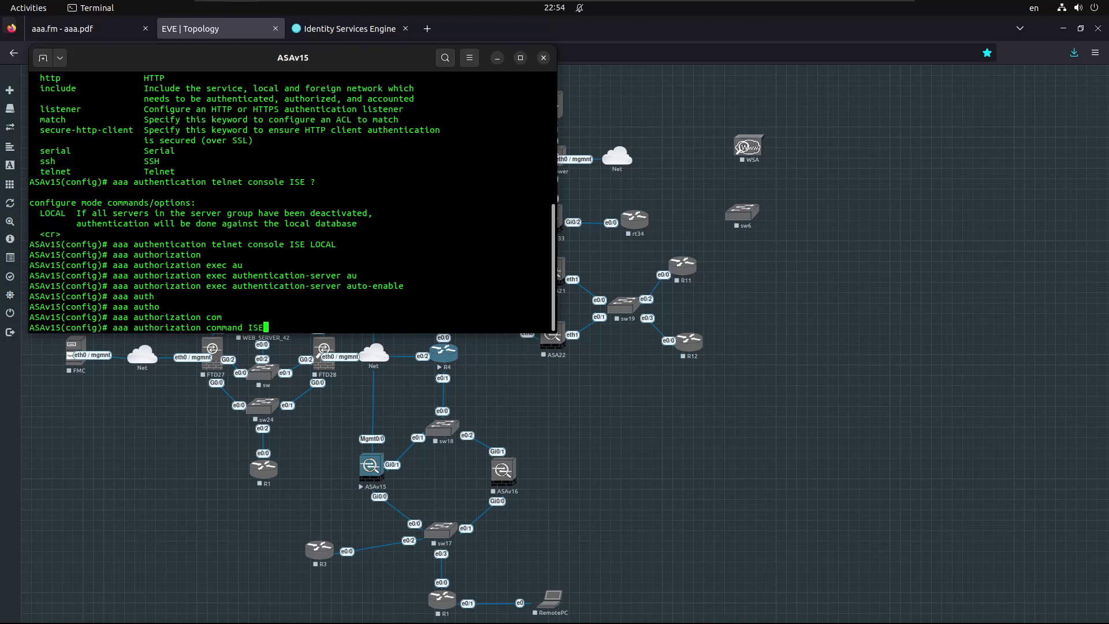
key(BackSpace)
key(BackSpace)
key(BackSpace)
key(BackSpace)
text(?LOCAL)
key(Return)
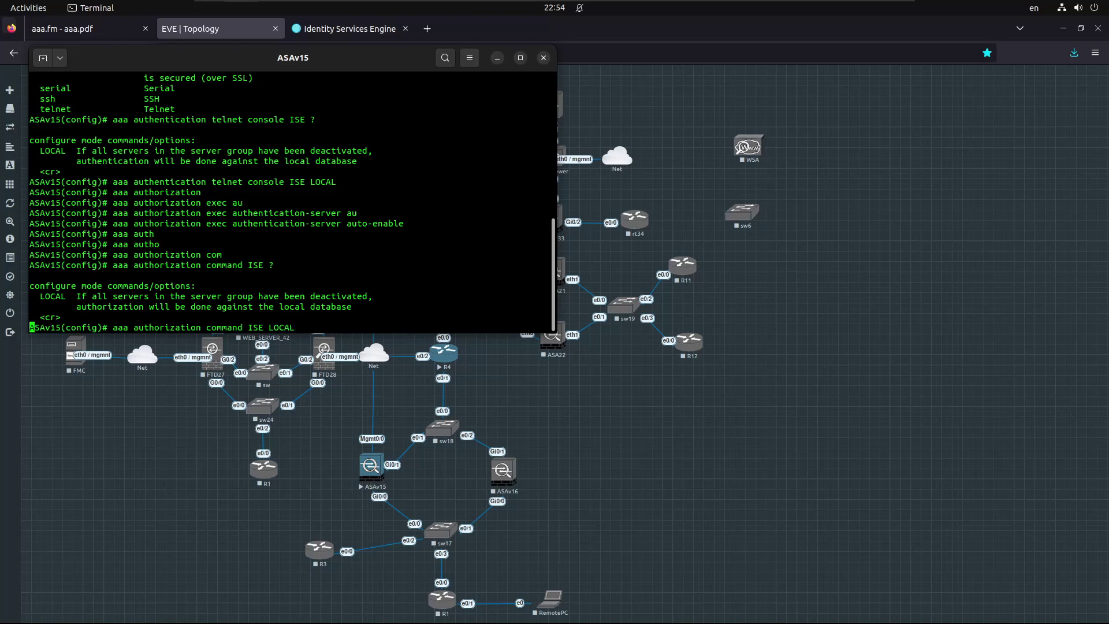
Test authorization with 'show interface ip brief', which is denied
key(Return)
text(show inter)
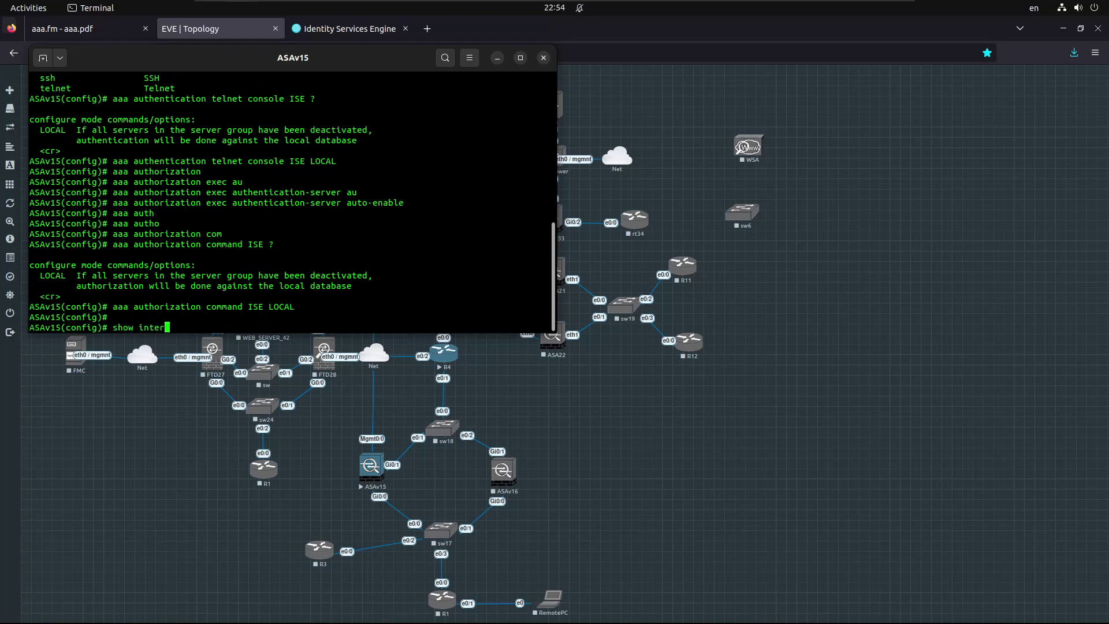
text(face ip br)
key(Tab)
key(Return)
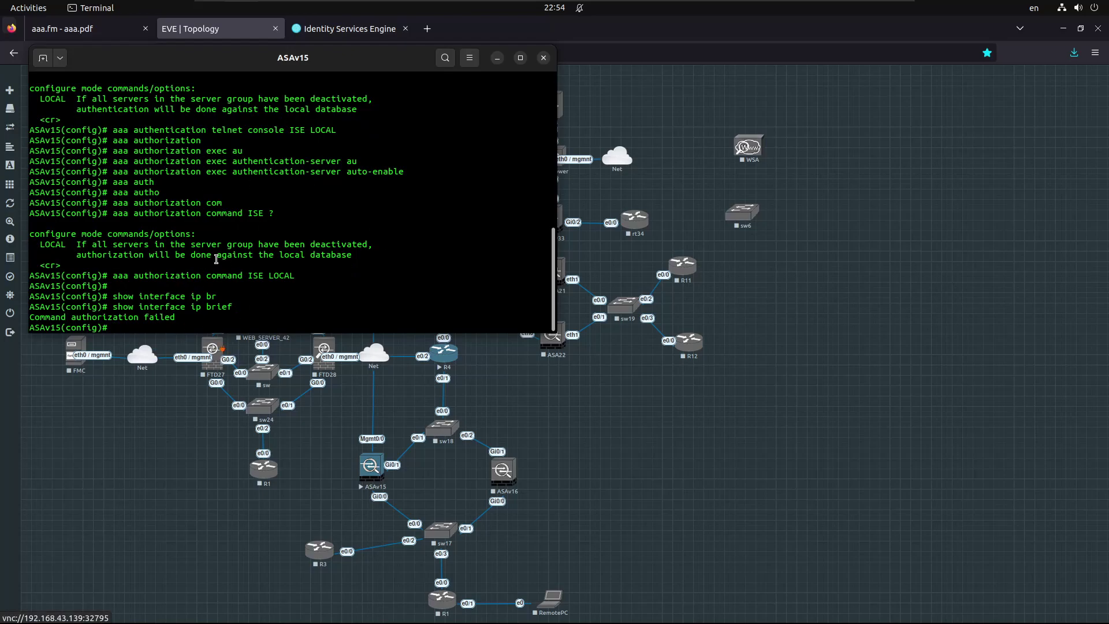
Open Operations > TACACS > Live Logs in ISE and widen the Type column
click(350, 32)
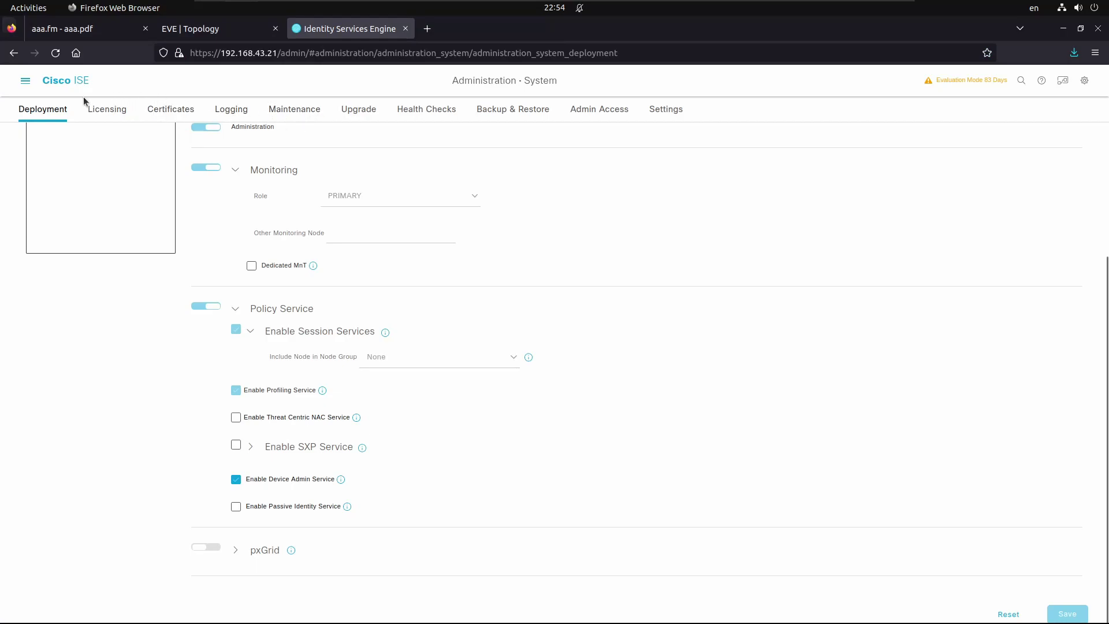
click(26, 83)
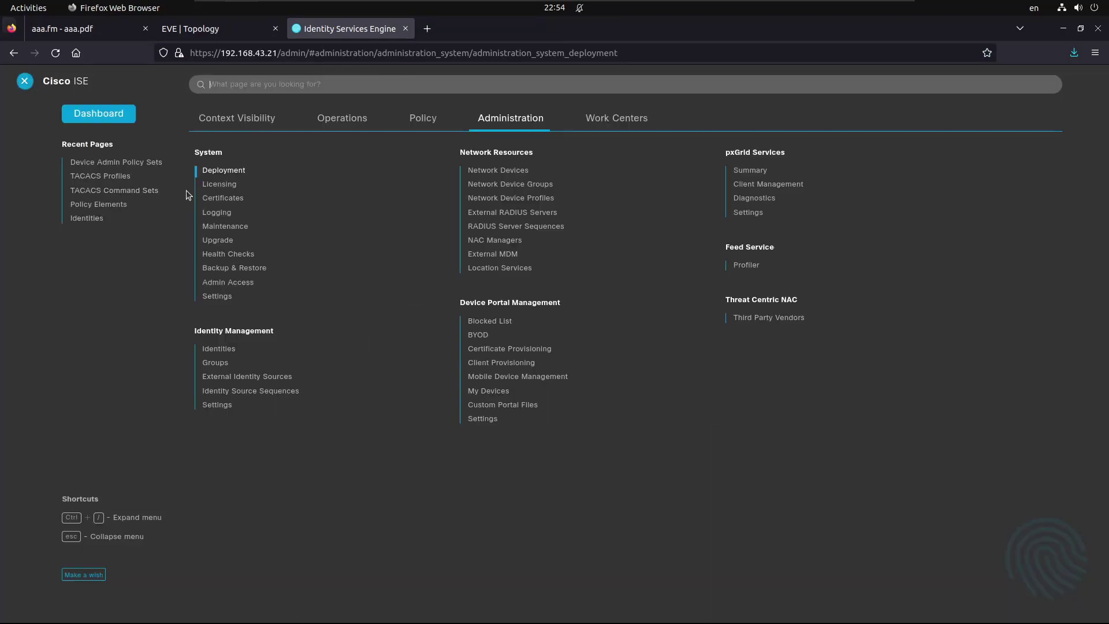
click(365, 122)
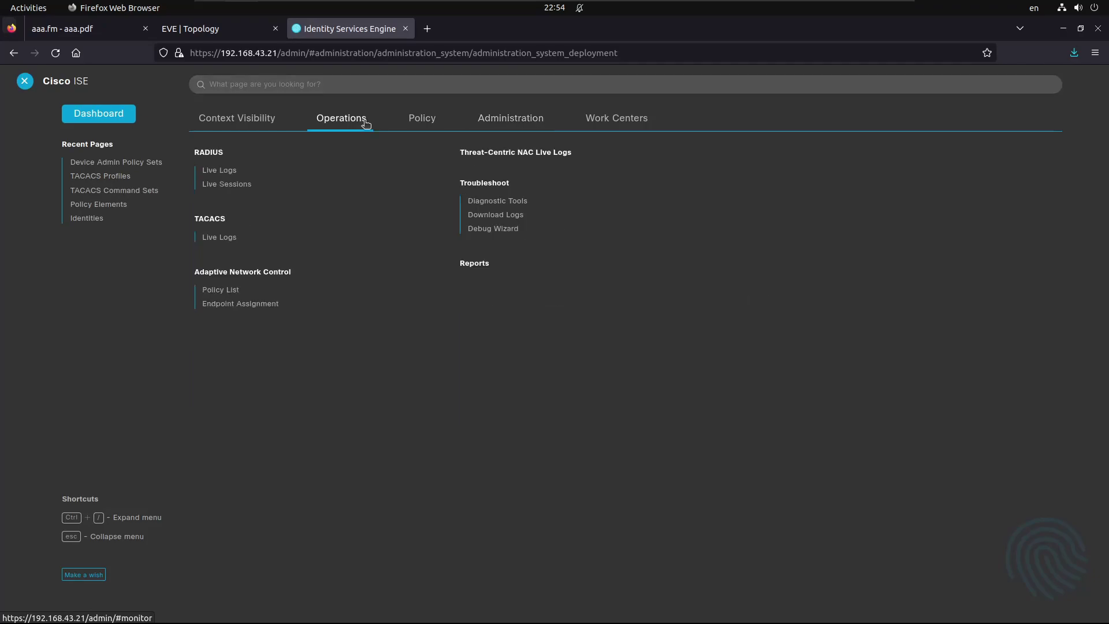
click(228, 241)
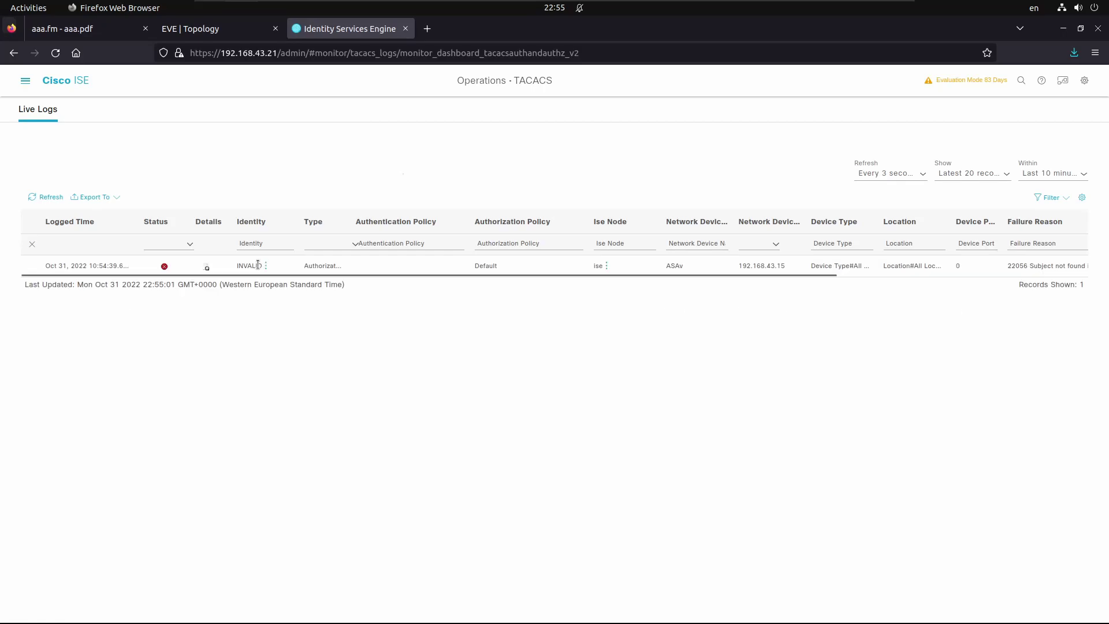
drag(348, 226, 405, 226)
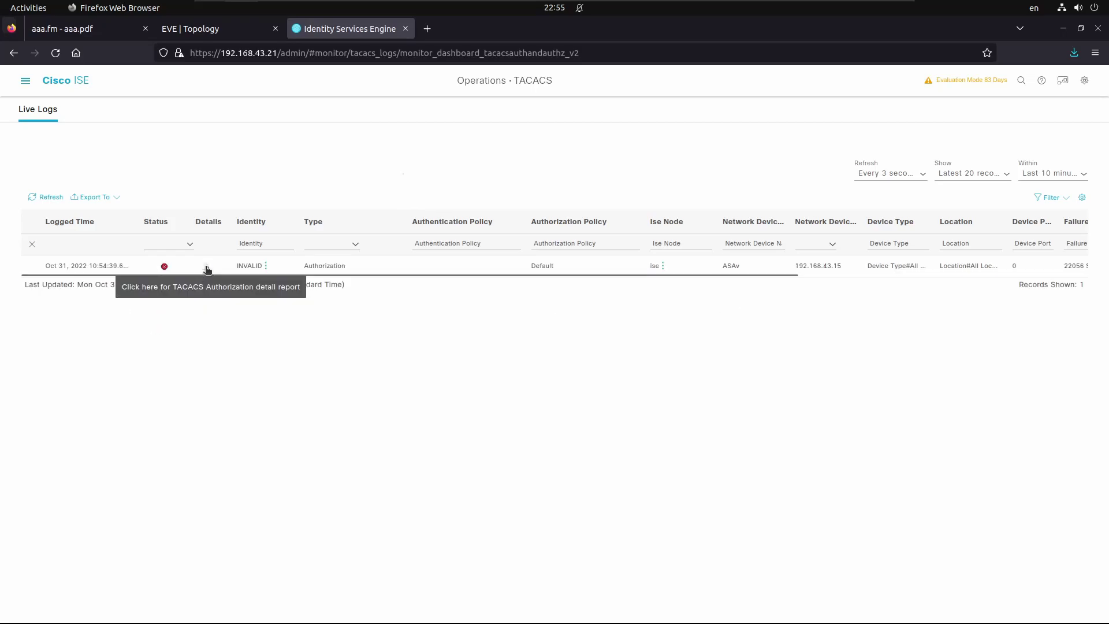
key(alt+Tab)
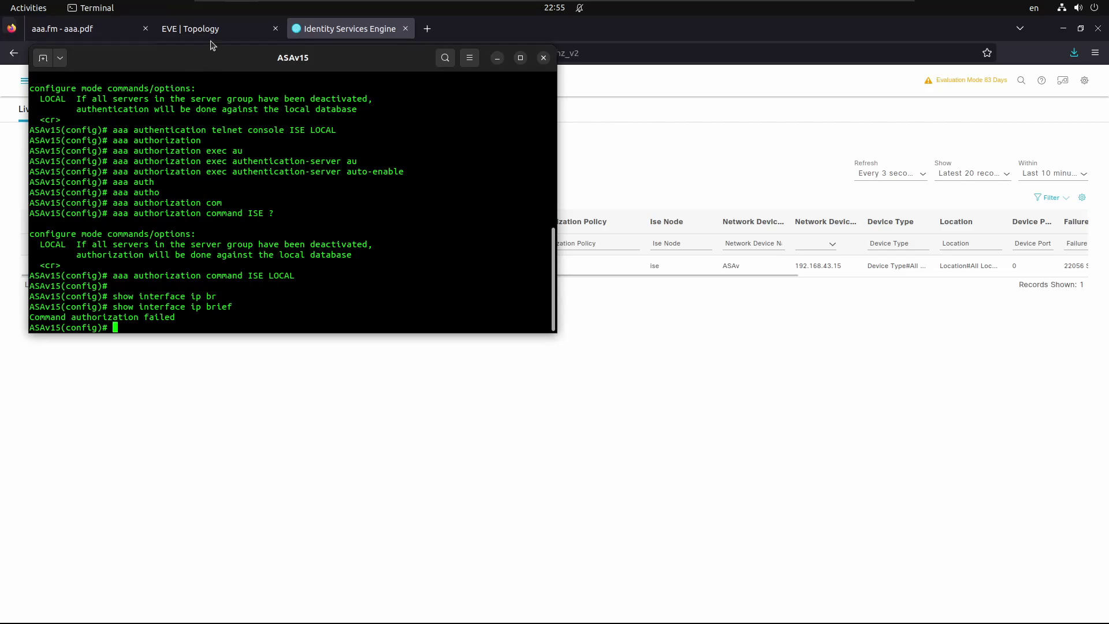
click(467, 40)
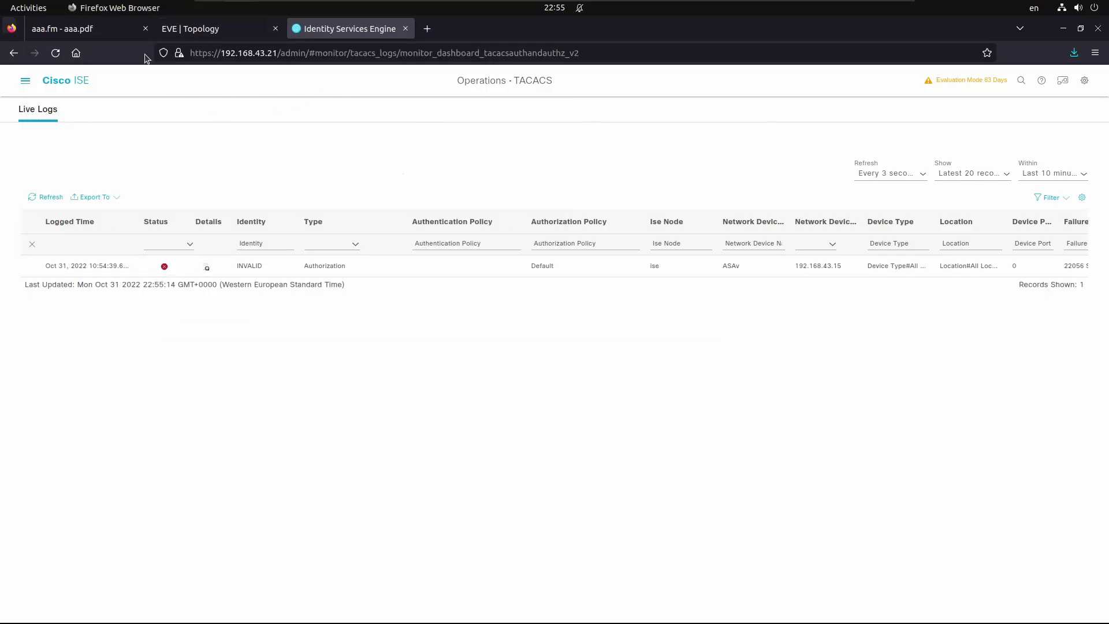
In a new shell tab, telnet to the ASAv at 192.168.43.15
key(alt+Tab)
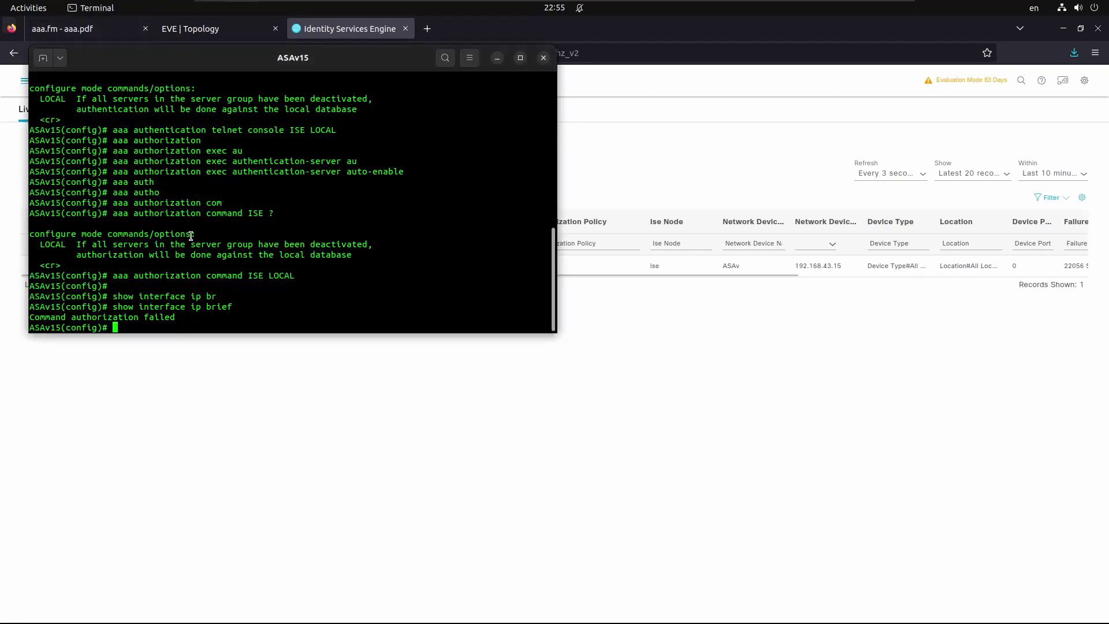
click(43, 58)
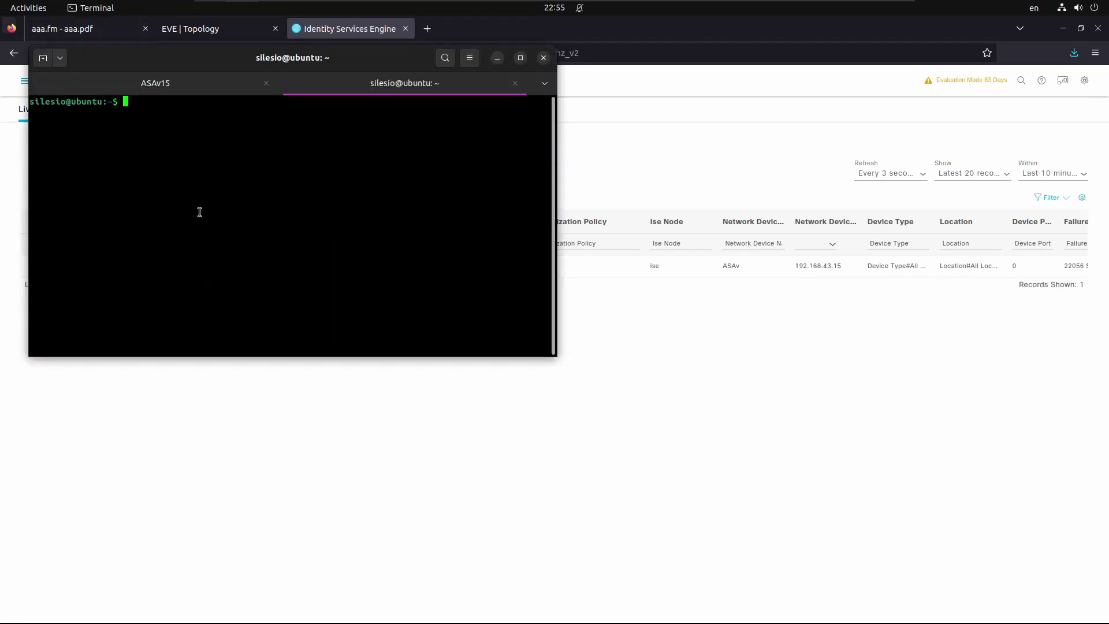
text(telne)
text(t 19)
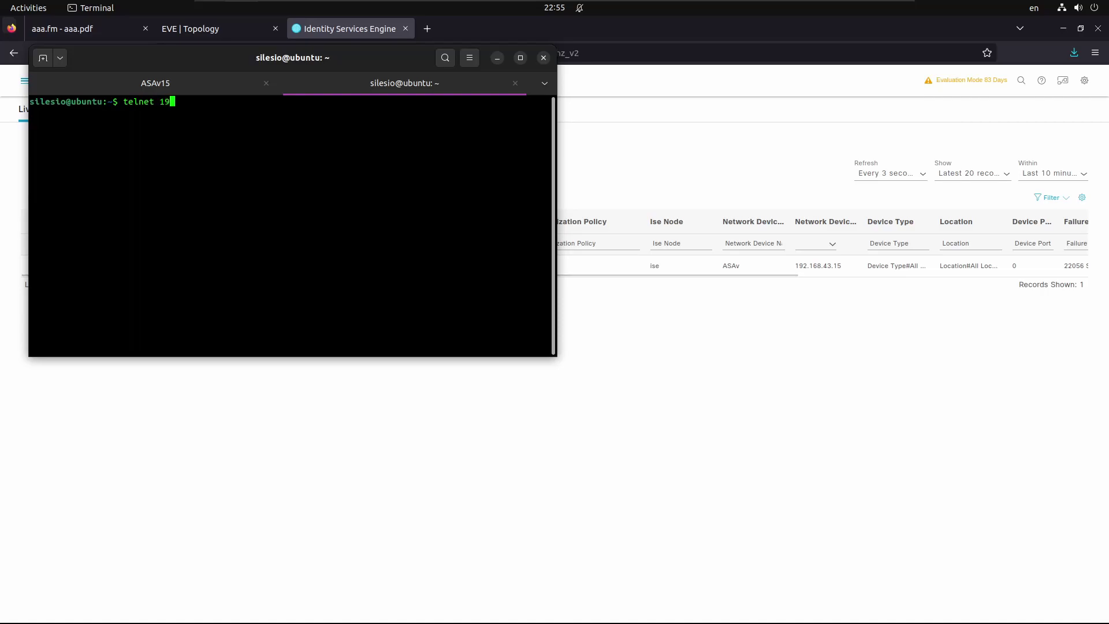
text(2.168.43.21)
key(Return)
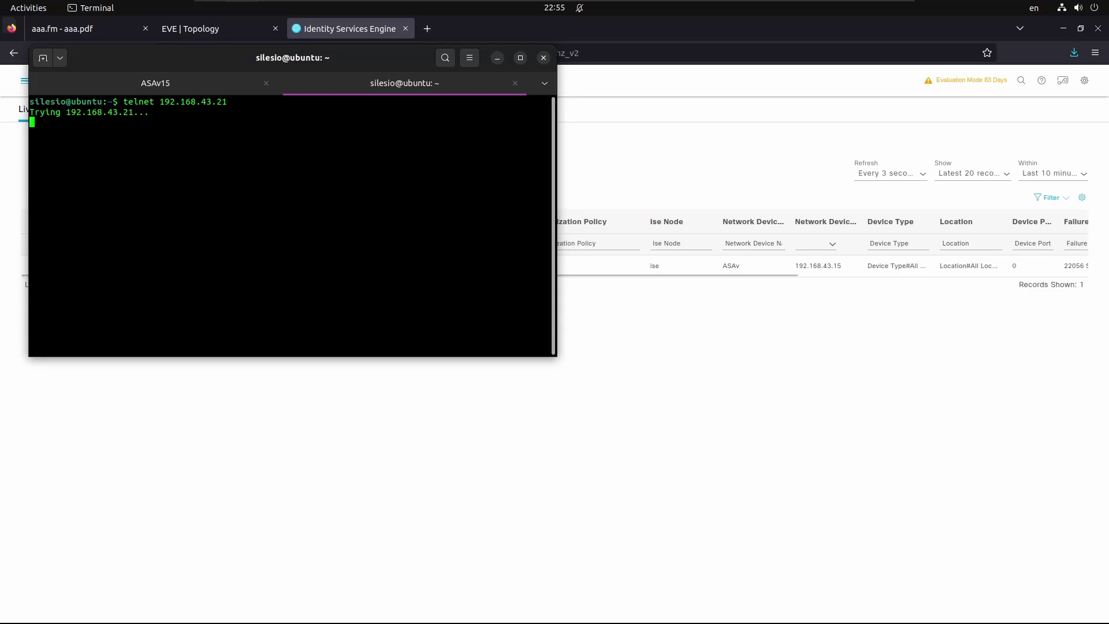
key(ctrl+c)
key(ctrl+c)
key(Up)
key(BackSpace)
key(BackSpace)
text(15)
key(Return)
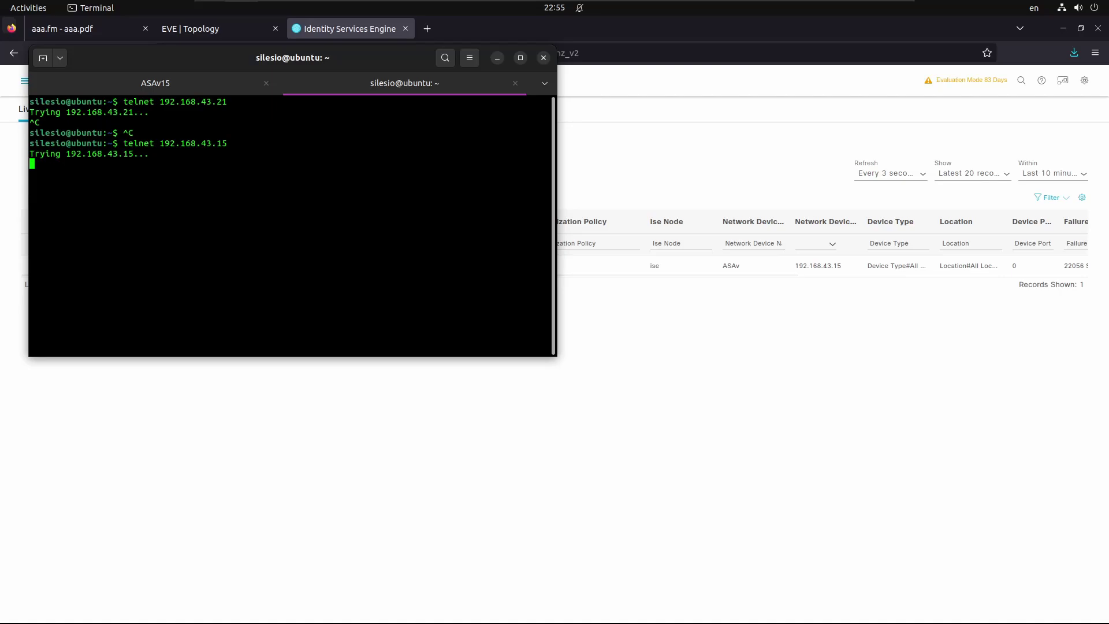
Log in to the ASAv with the admin username and password
text(silesio)
key(Return)
text(********)
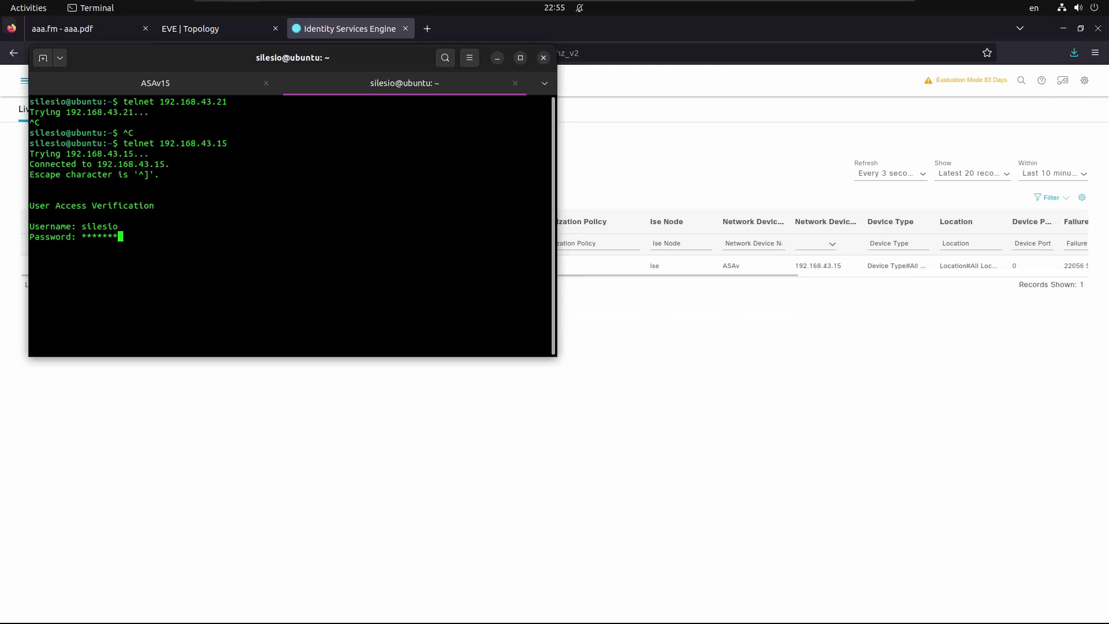
key(Return)
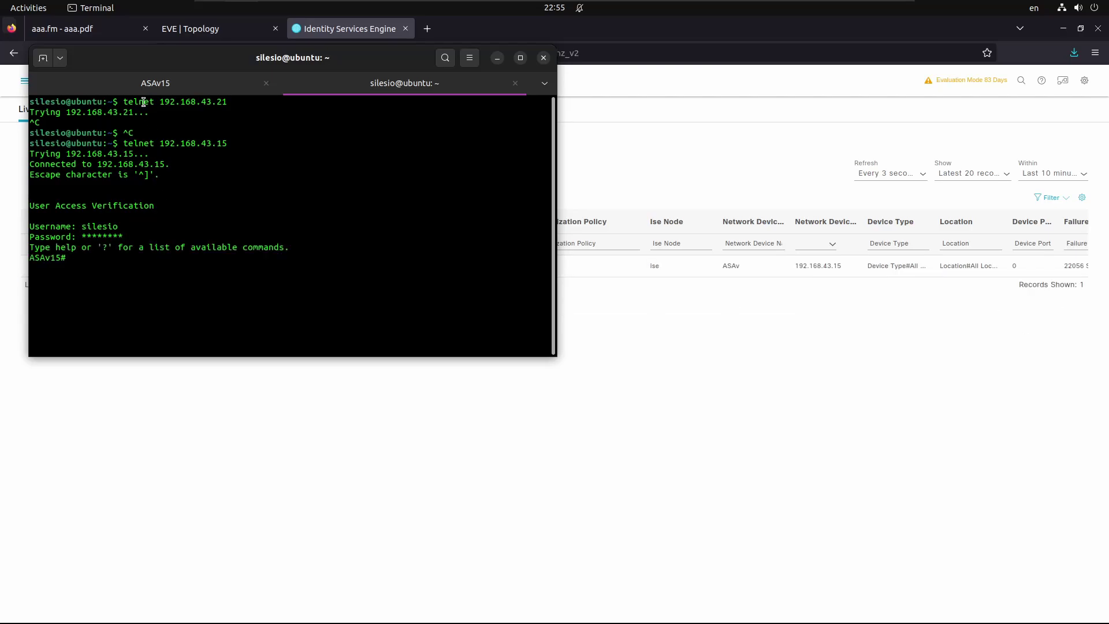
As admin, enter config mode, page through show run, then exit with end
drag(191, 60, 441, 319)
text(config t)
key(Return)
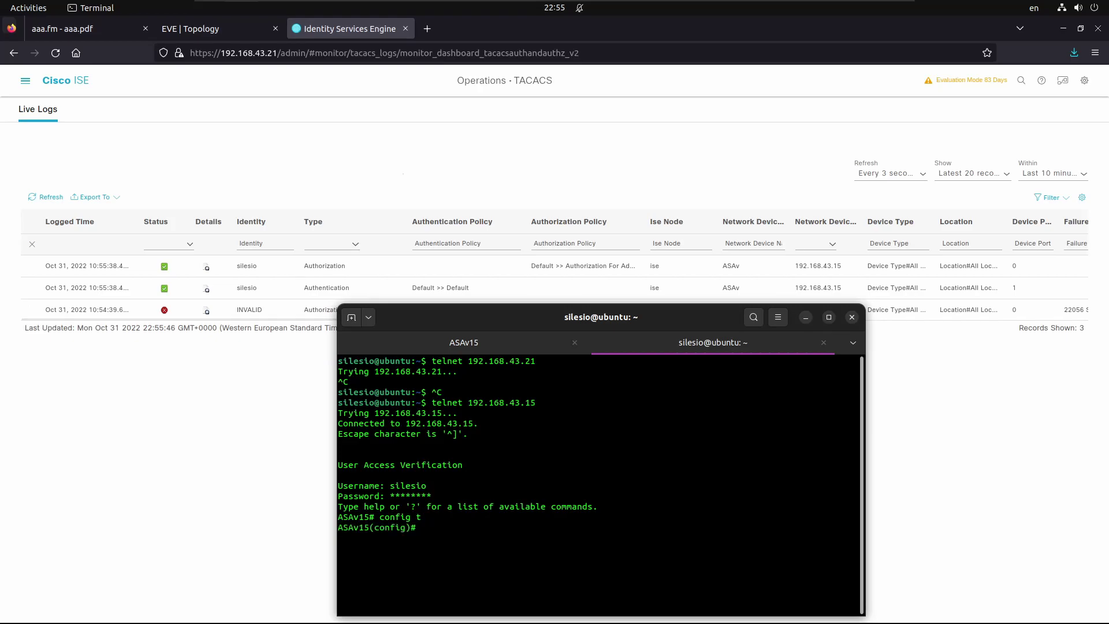
text(sh run)
key(Return)
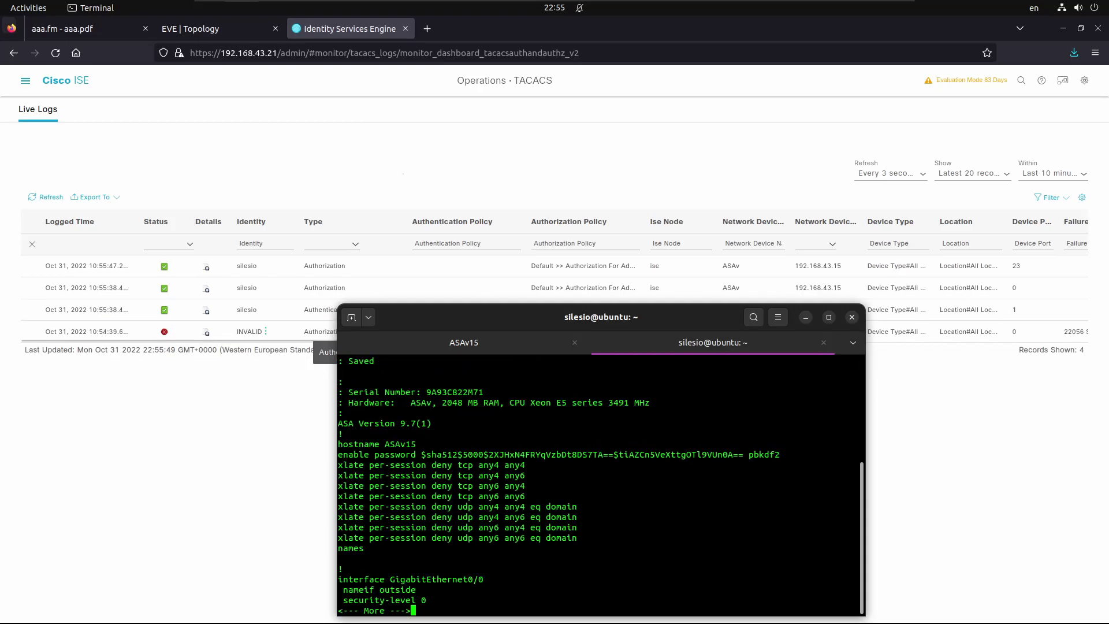
key(space)
key(space)
key(space)
key(space)
key(space)
key(space)
text(end)
key(Return)
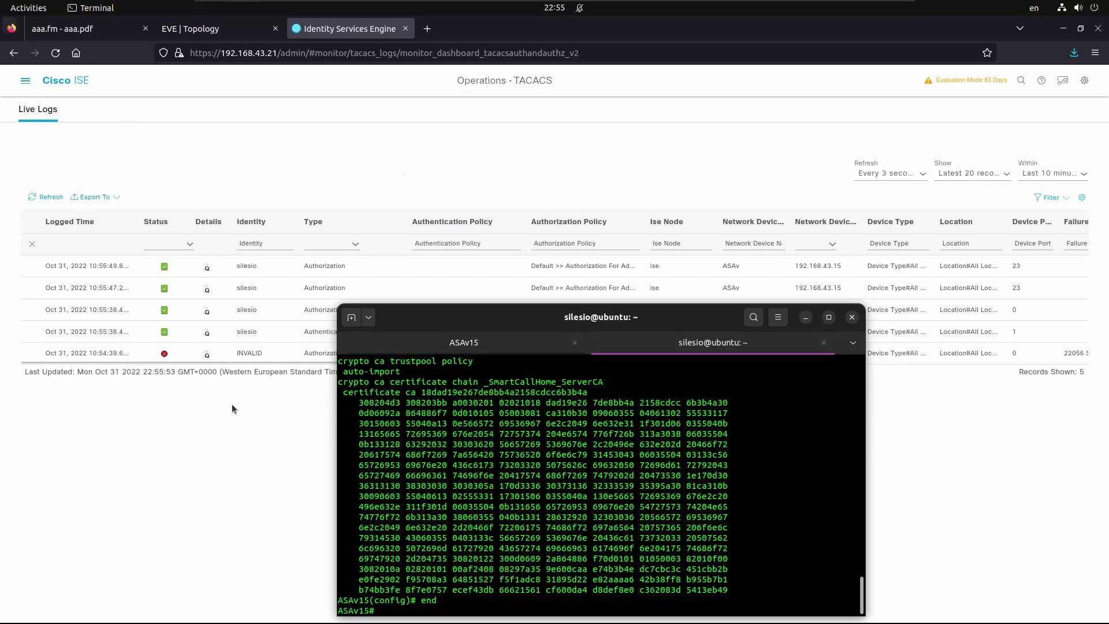
Widen the Authorization Policy column and scroll the Live Logs toward Matched Command
click(321, 340)
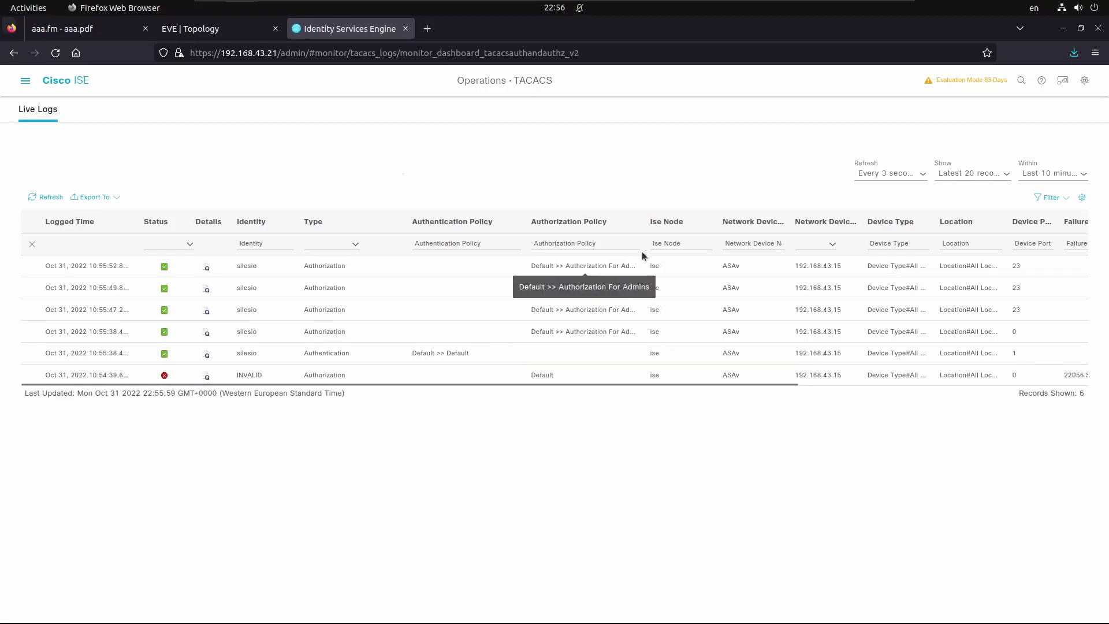
drag(639, 223, 676, 223)
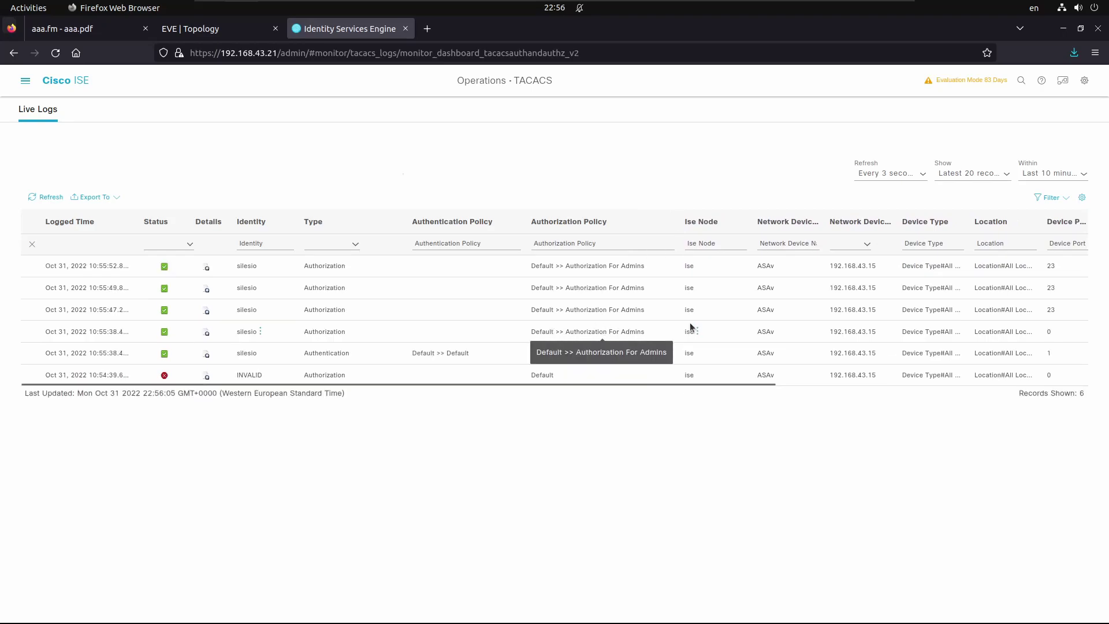
drag(758, 383, 1052, 364)
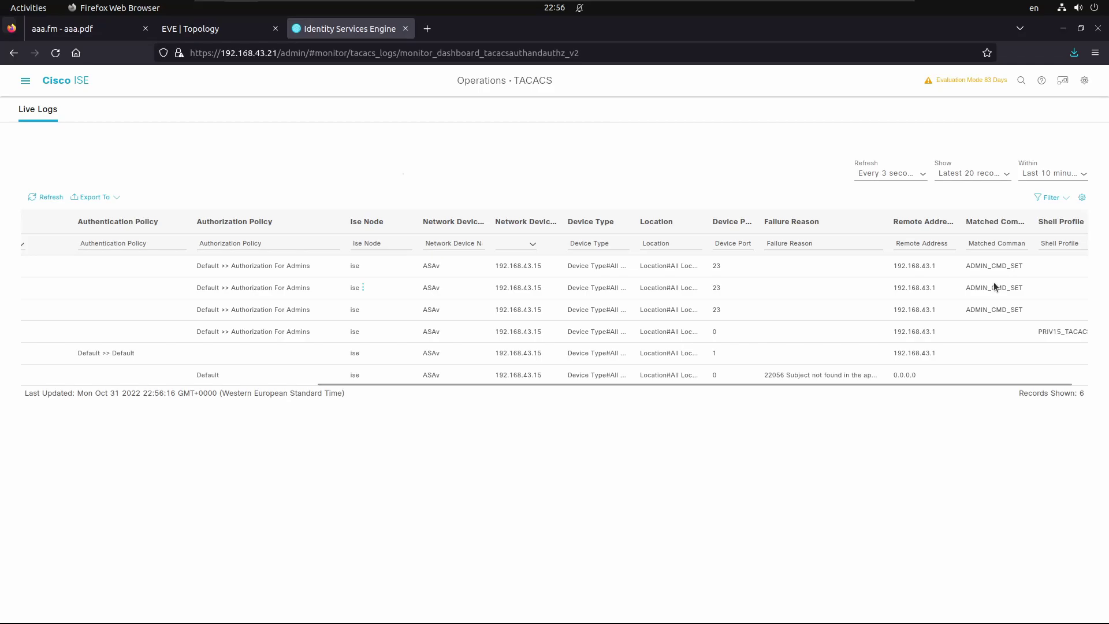
Log off and telnet back to 192.168.43.15 as the operator user
key(alt+Tab)
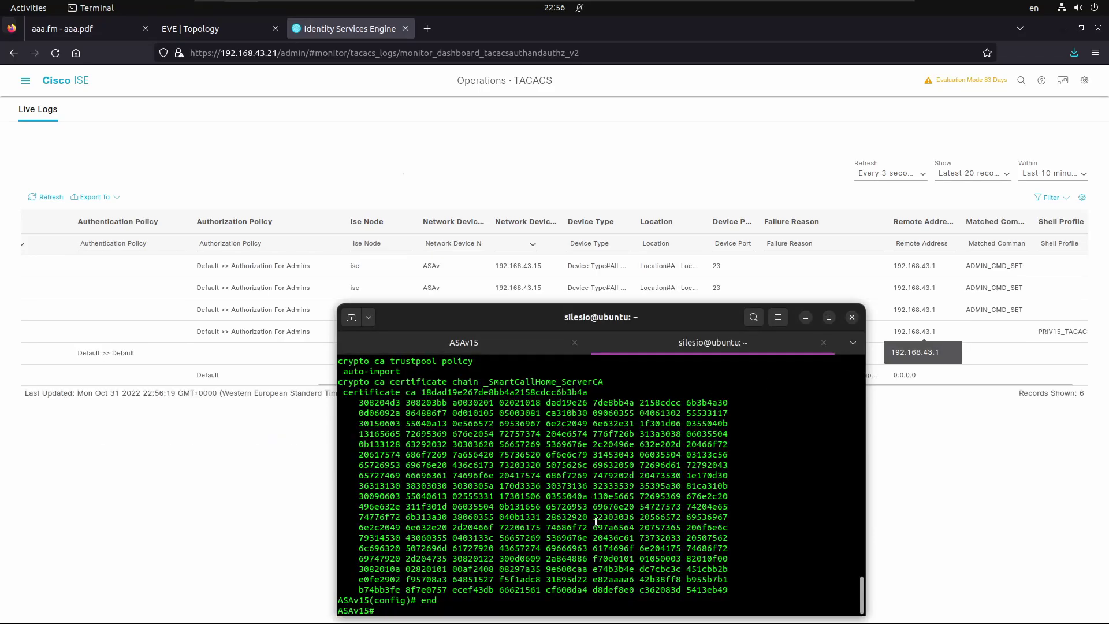
text(exit)
key(Return)
key(Up)
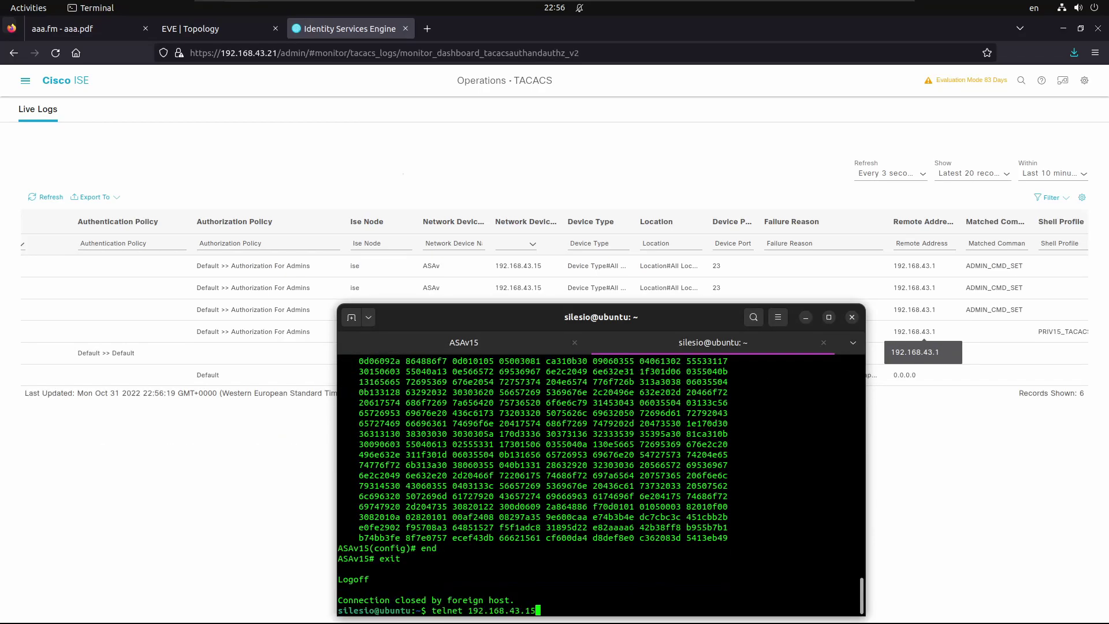
key(Return)
text(carvalho)
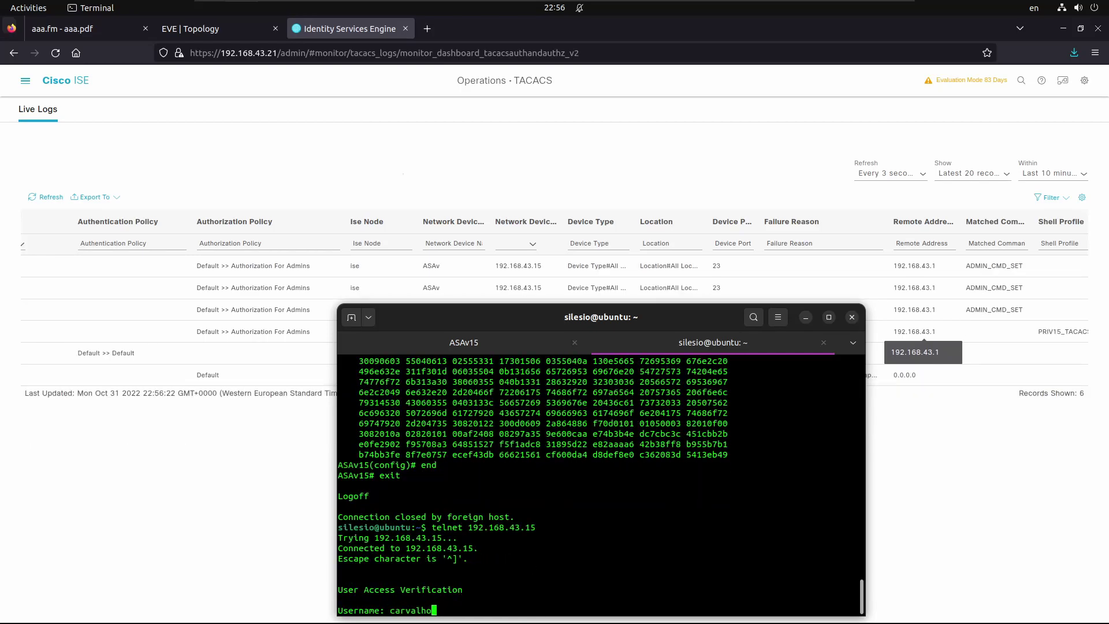
key(Return)
text(***)
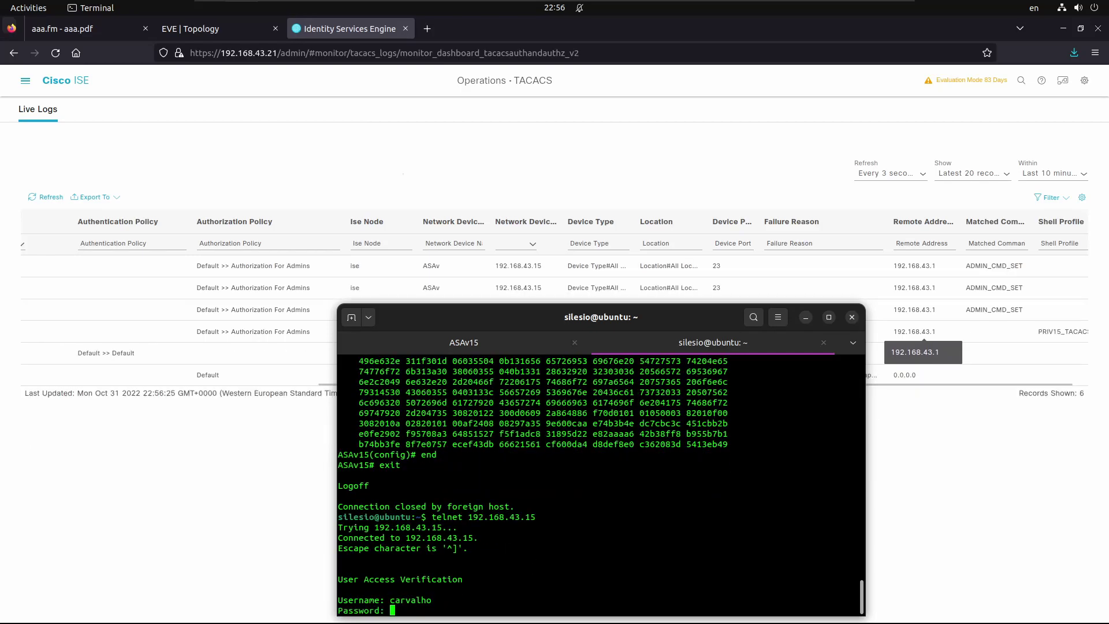
text(*****)
key(Return)
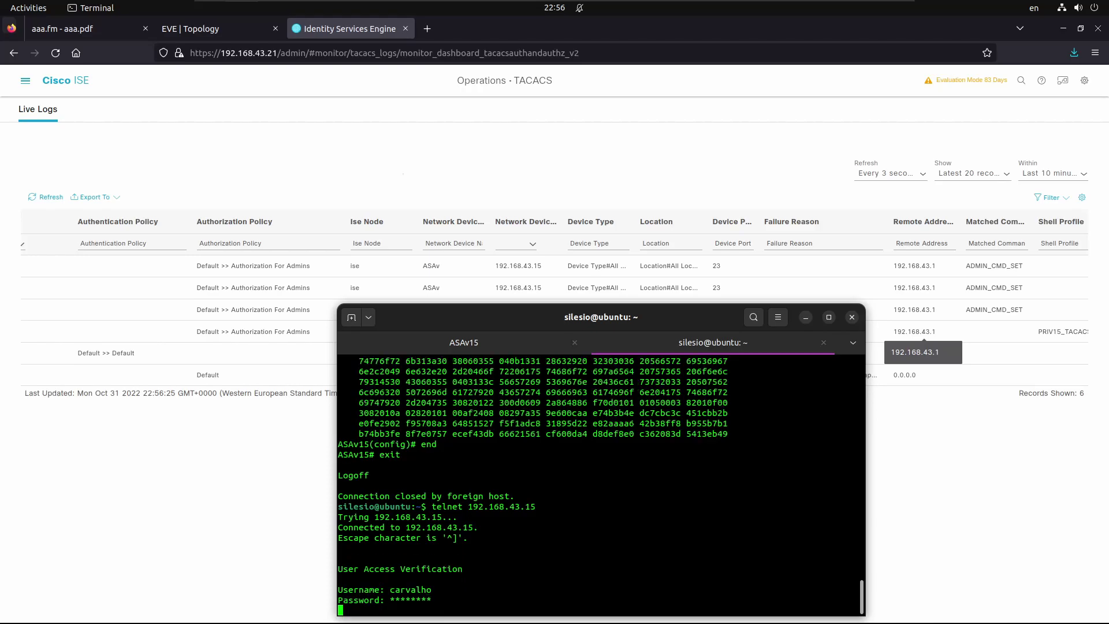
key(Return)
key(Return)
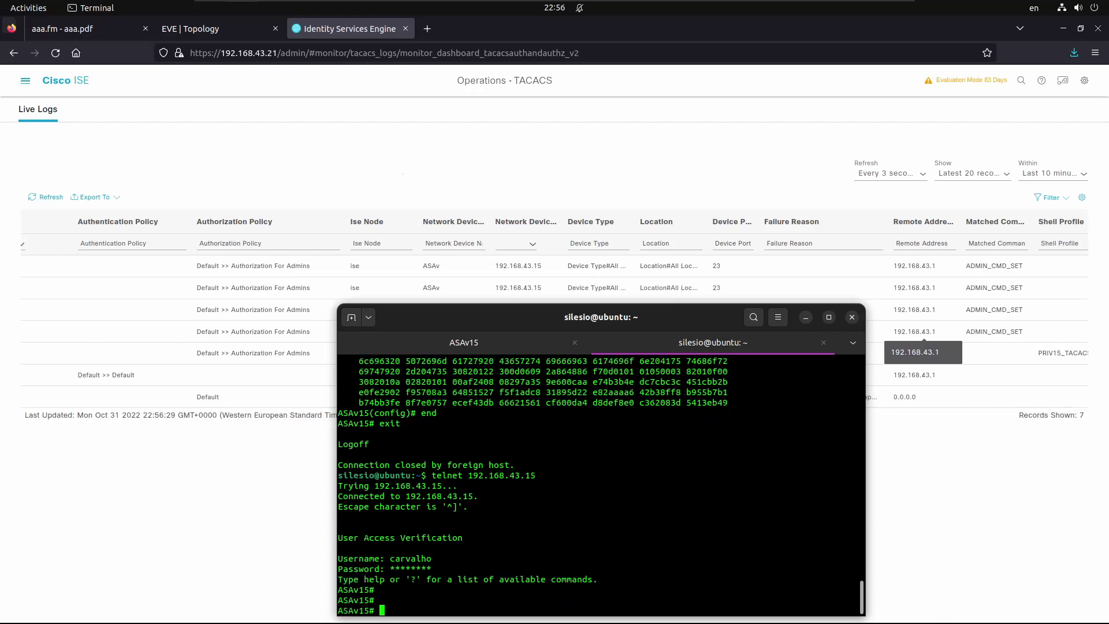
Try 'confi t' (denied), then run show run and ping 192.168.43.15
text(confi t)
key(Return)
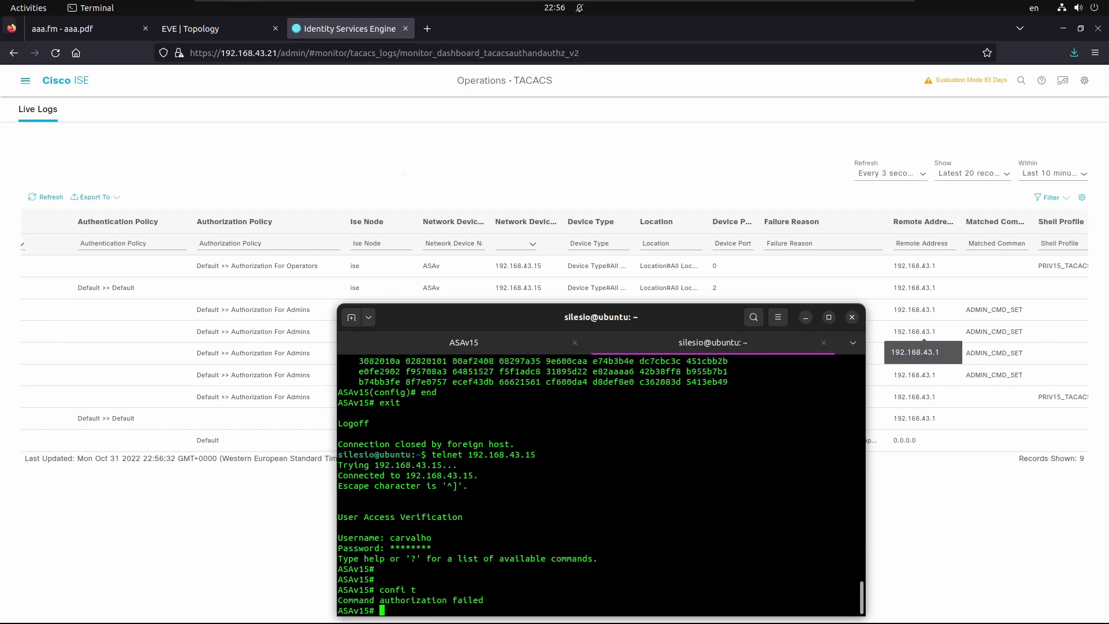
text(show run)
key(Return)
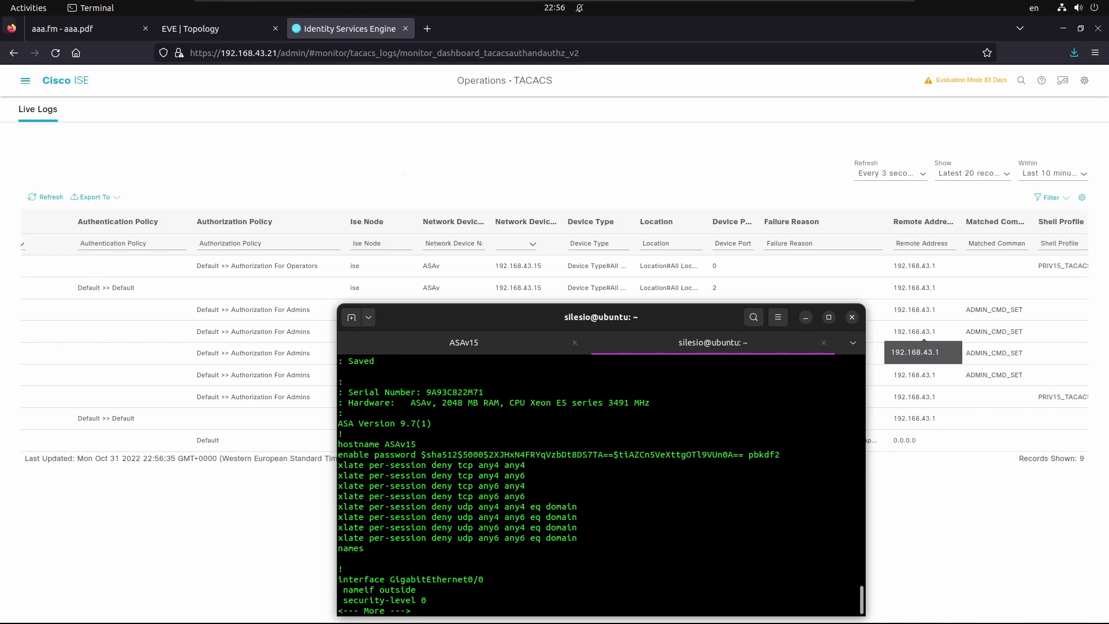
key(space)
text(qpi)
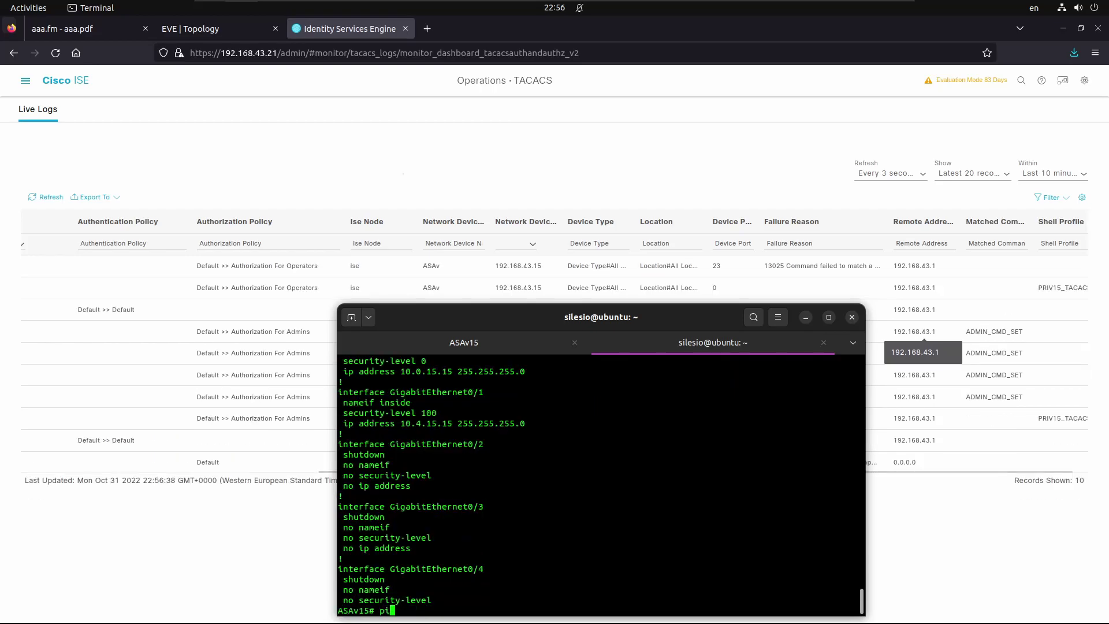
text(ng 192.168.)
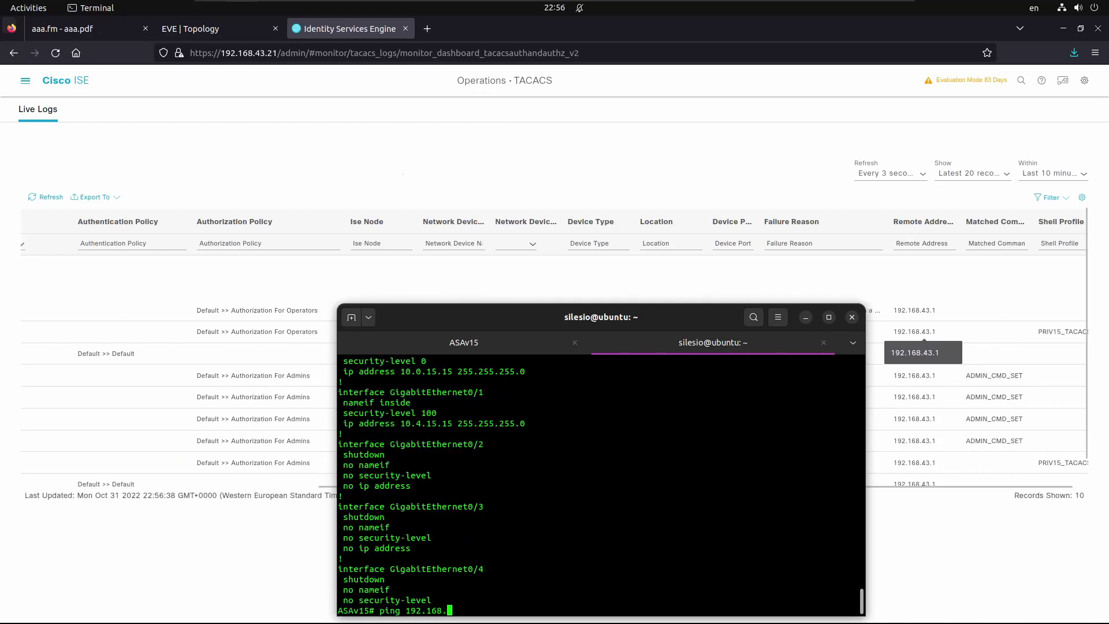
text(43.15)
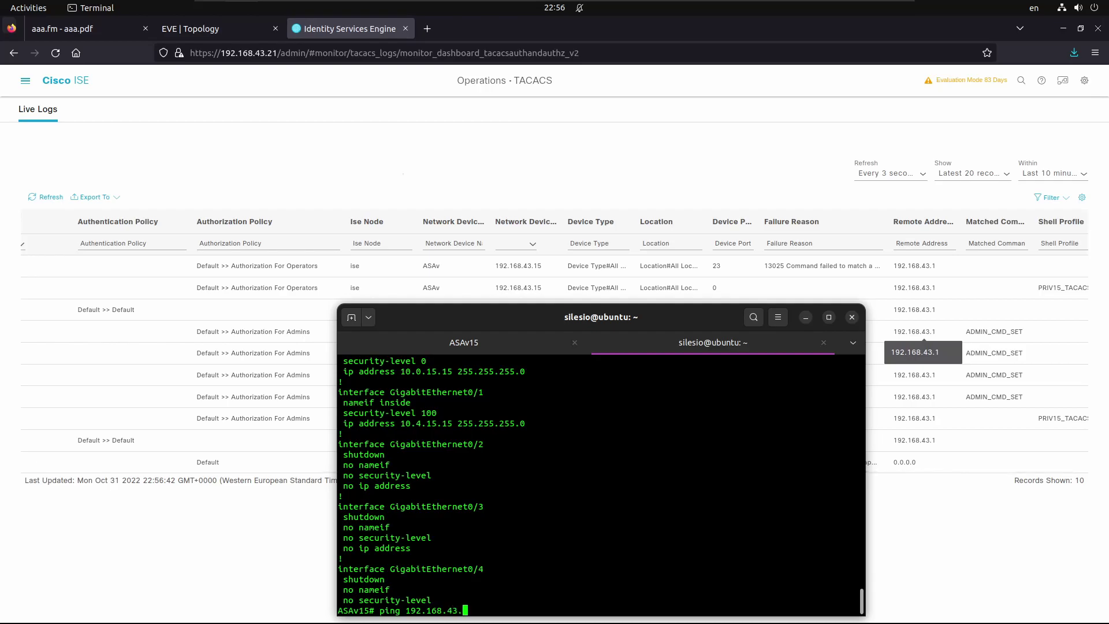
key(Return)
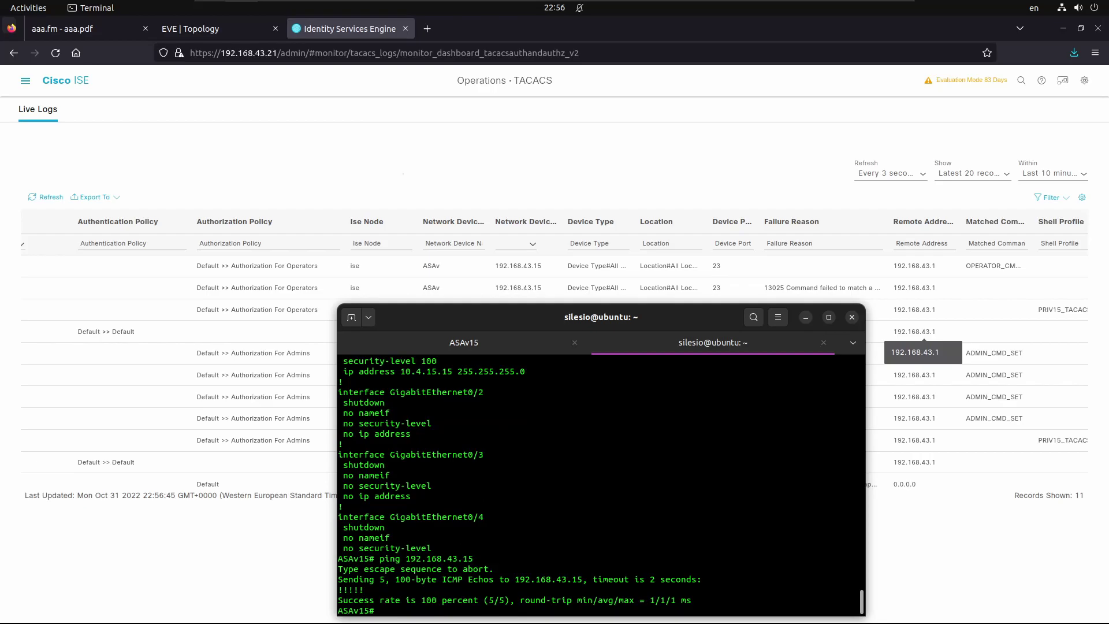
Exit the ASAv session and close the local shell tab
text(exit)
key(Return)
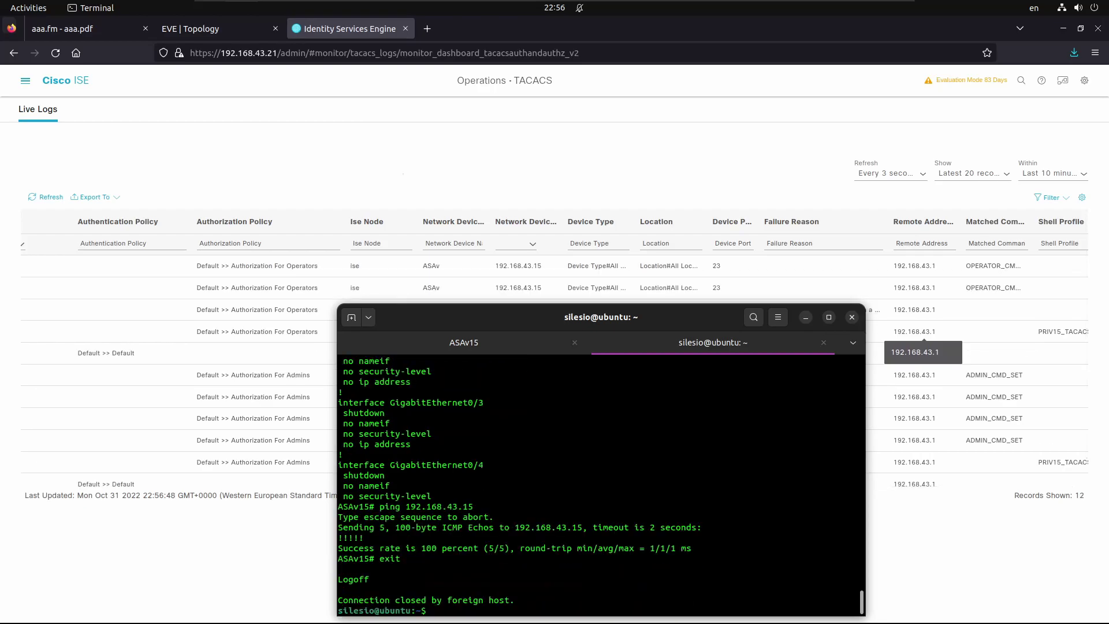
text(exit)
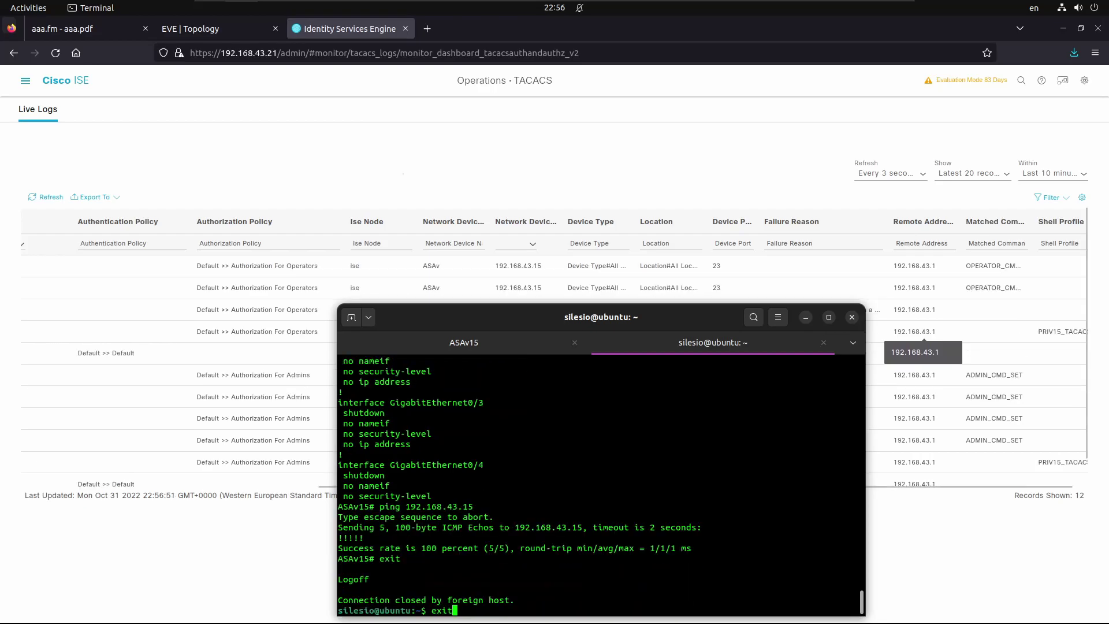
key(Return)
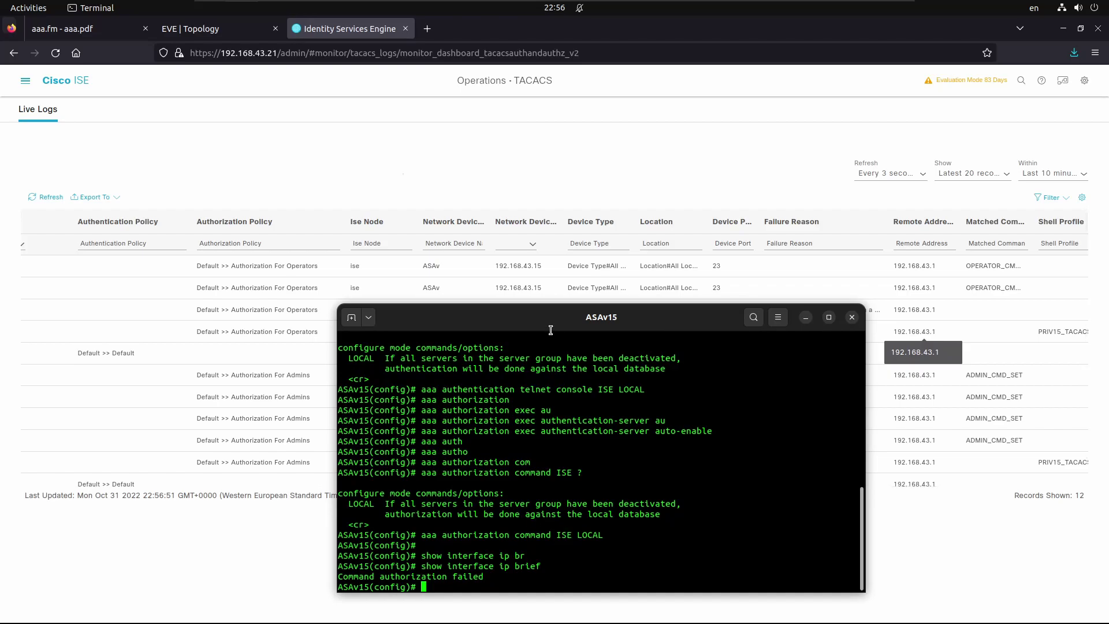
Scroll the Live Logs to review the Authorization For Operators and OPERATOR_CMD_SET entries
click(327, 168)
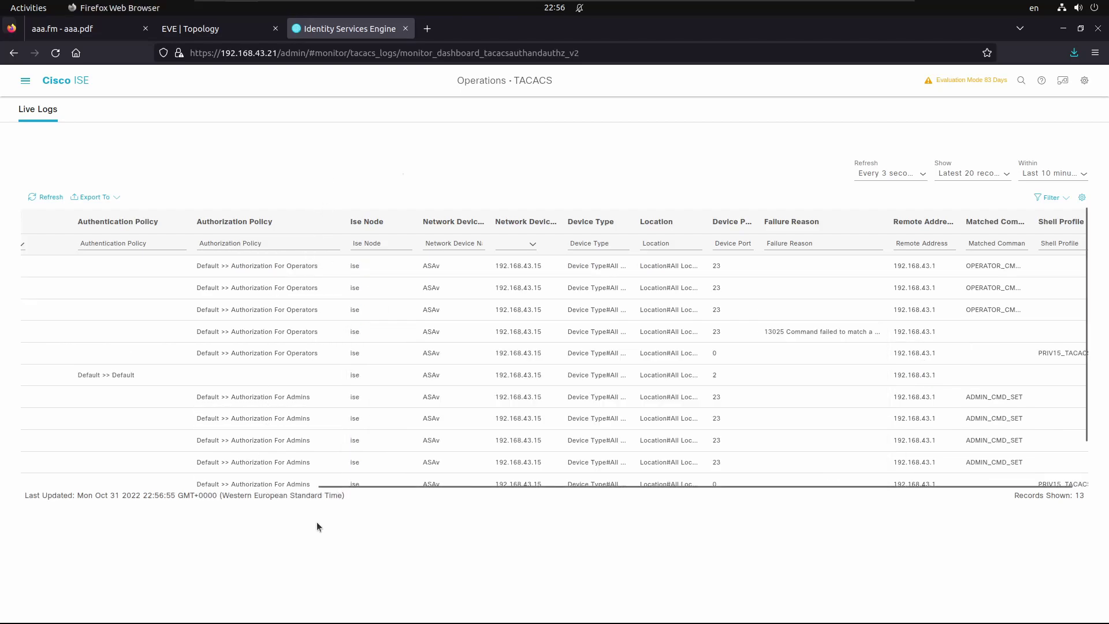
drag(337, 484, 25, 488)
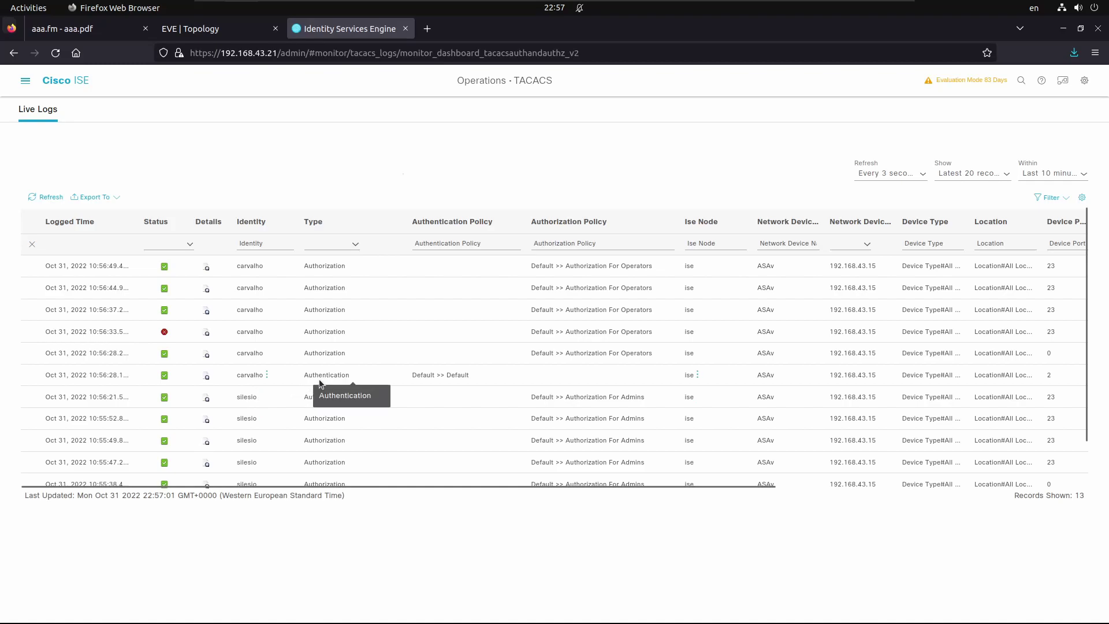
drag(590, 353, 651, 354)
click(650, 354)
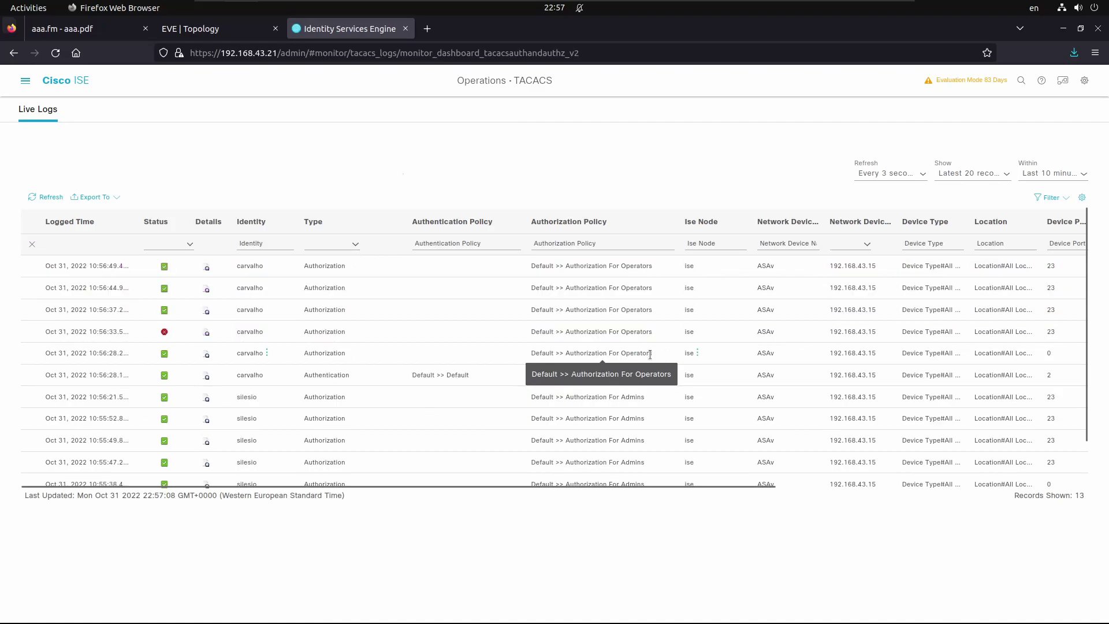
drag(751, 486, 1062, 470)
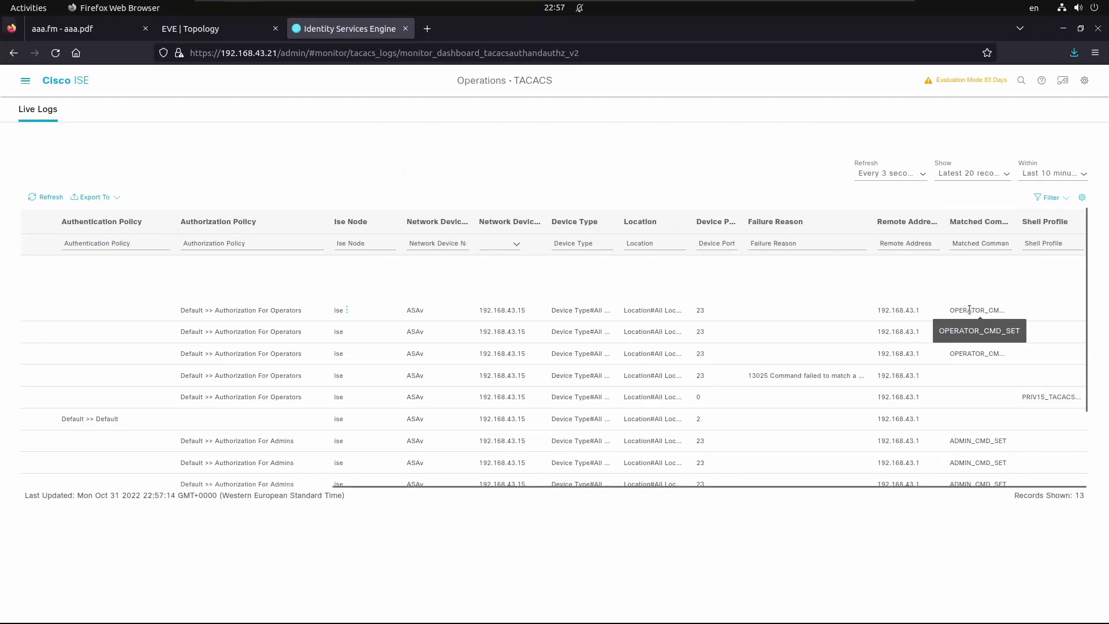
drag(365, 486, 61, 472)
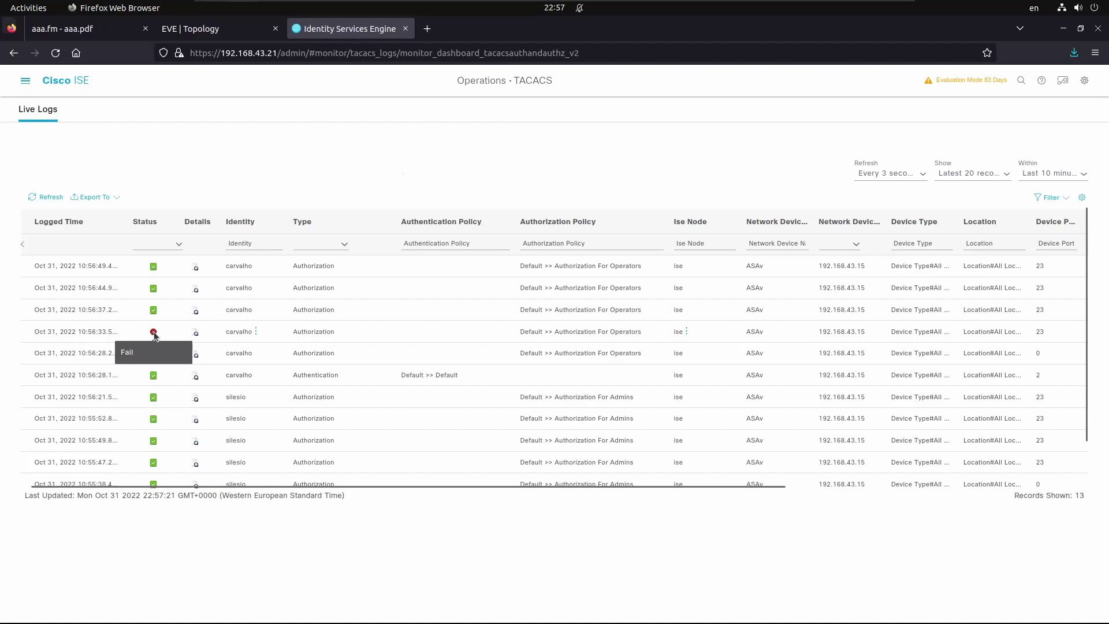
Open the failed 10:56:33 entry's details and highlight its 13025 failure reason
click(196, 333)
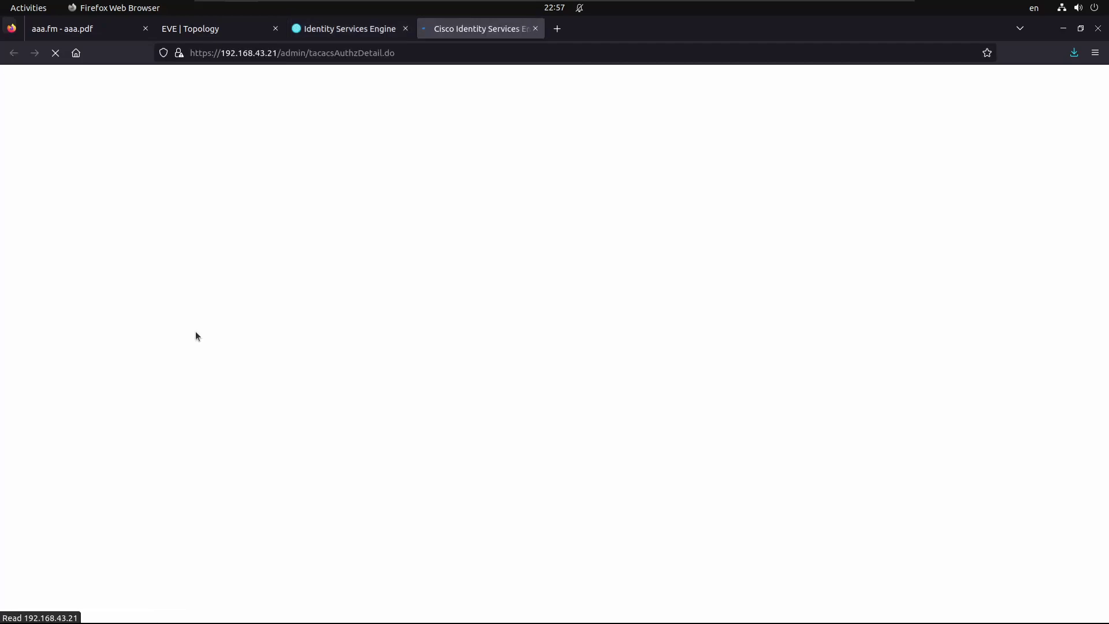
scroll(196, 416, down, 2)
drag(164, 416, 311, 420)
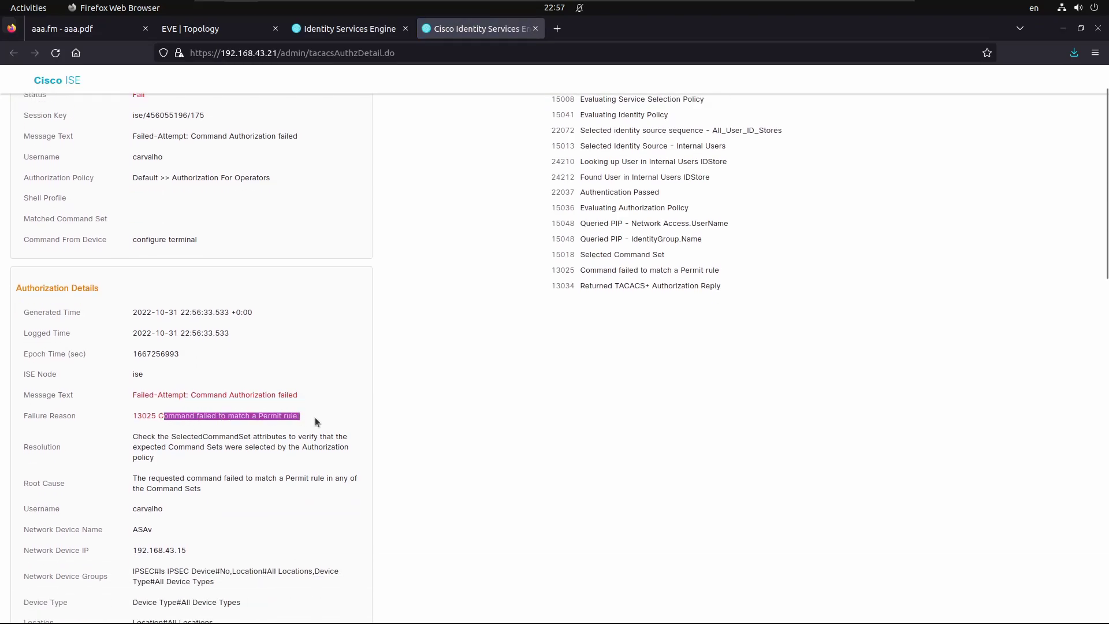
scroll(314, 418, down, 2)
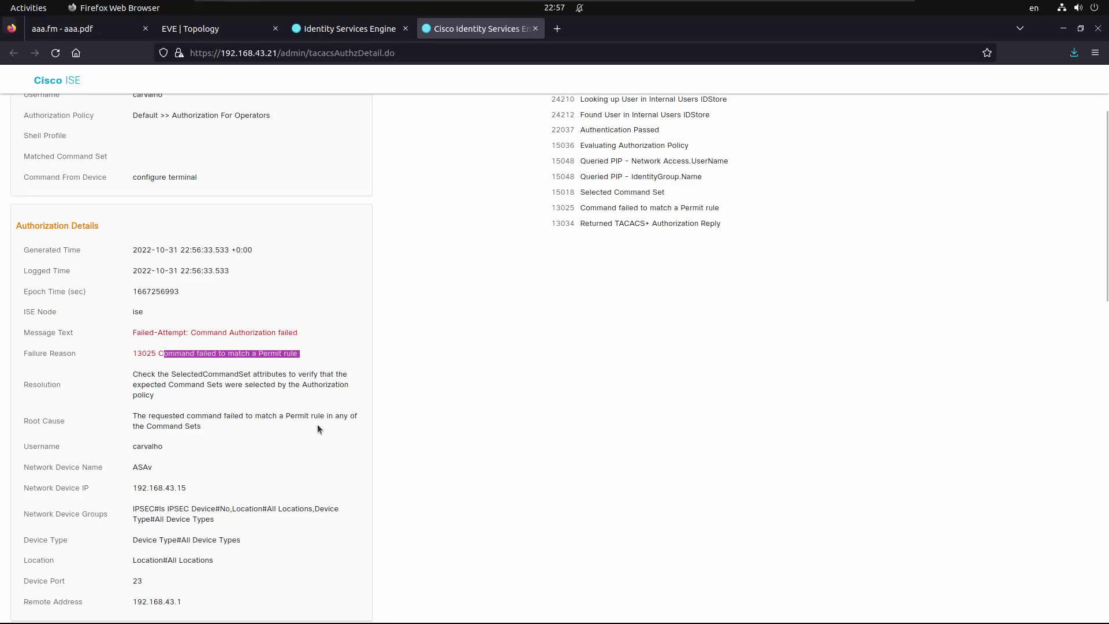